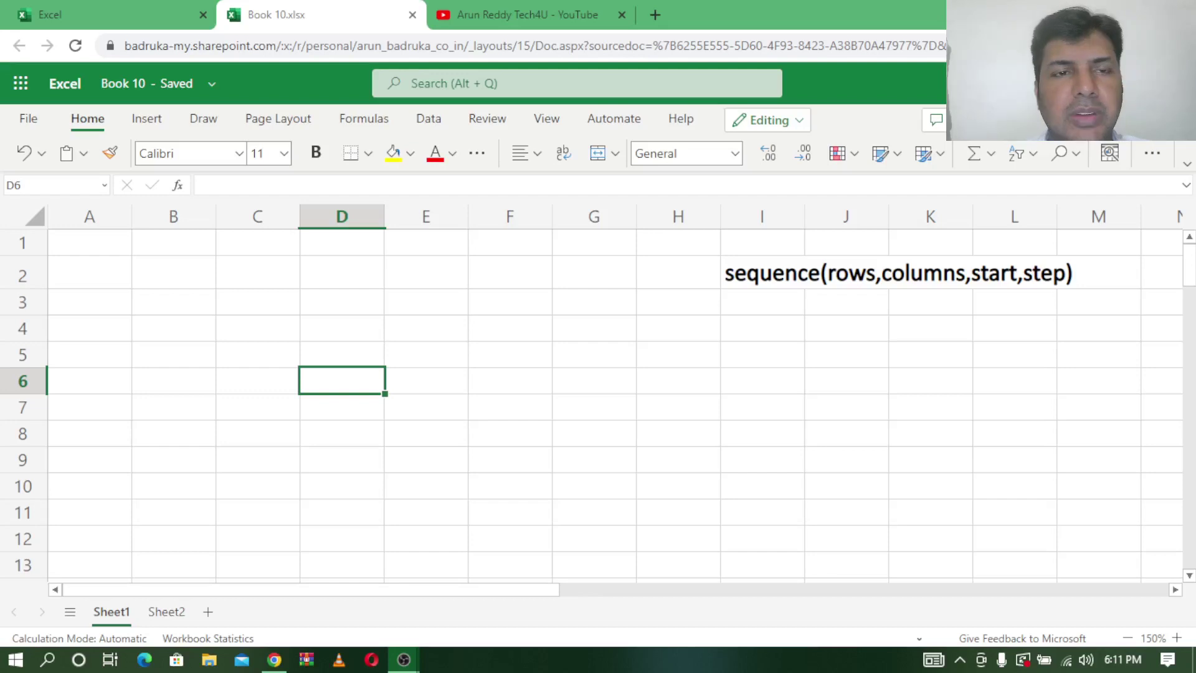
Check the SEQUENCE syntax note in I2, then switch to the YouTube channel's playlists page
left_click(756, 277)
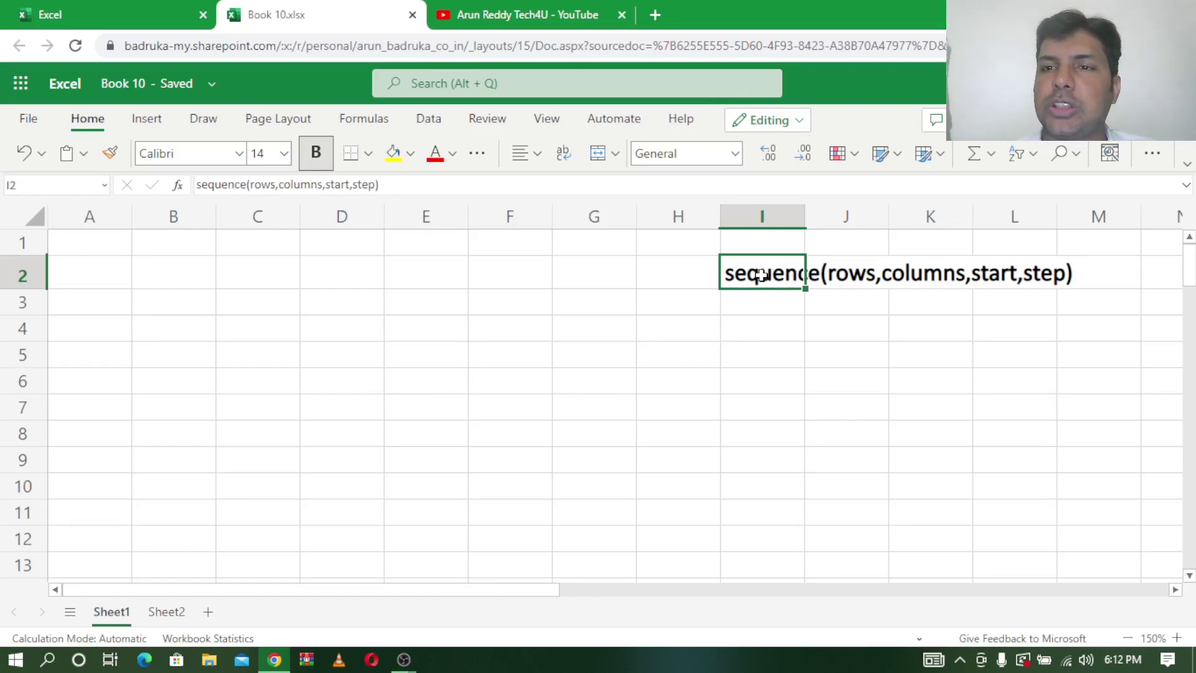
left_click(571, 7)
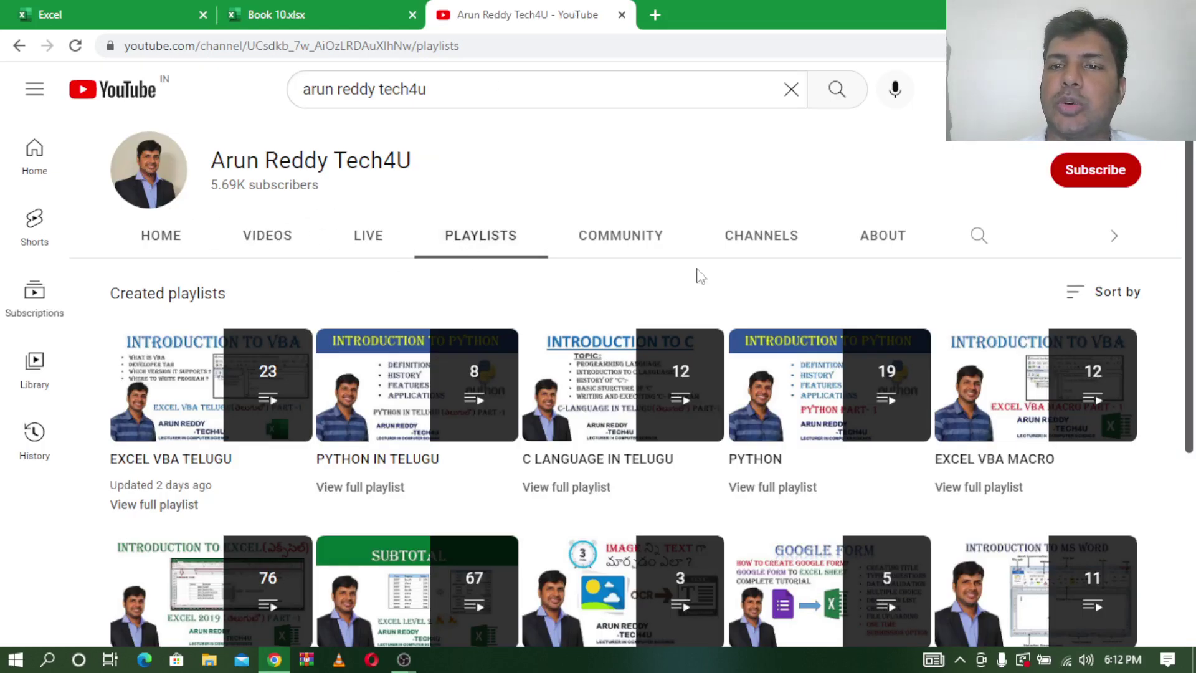
Scroll through the channel's playlists, then return to the Book 10.xlsx workbook
scroll(190, 416, "down", 3)
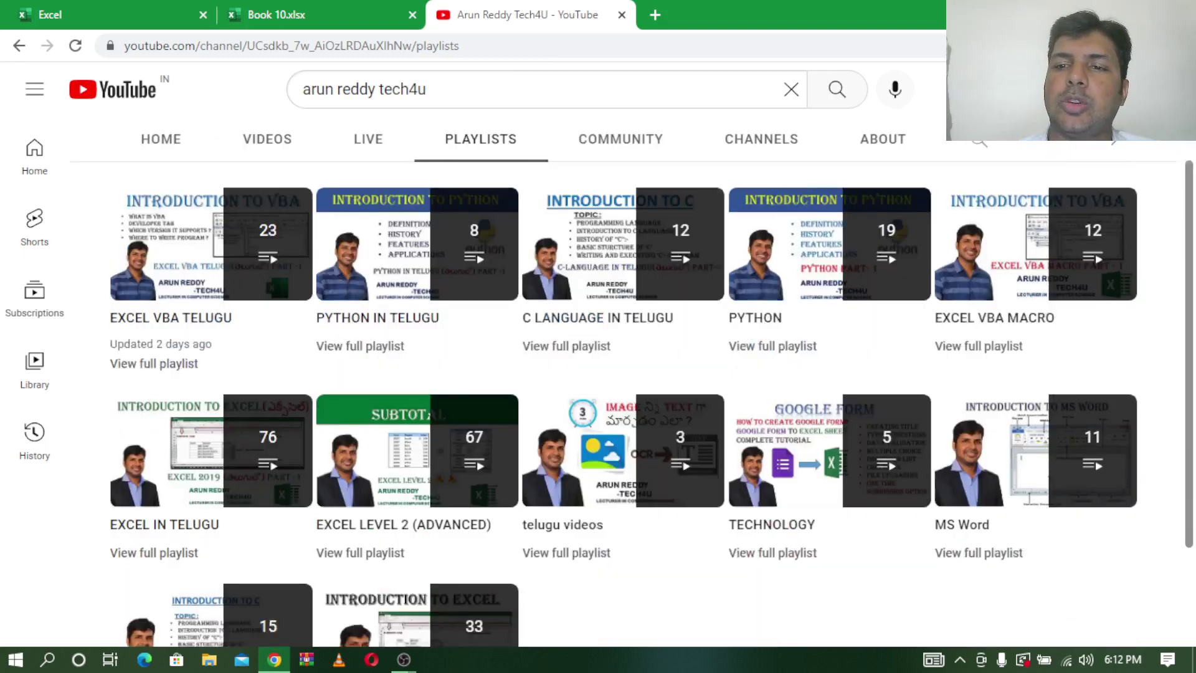
mouse_move(211, 364)
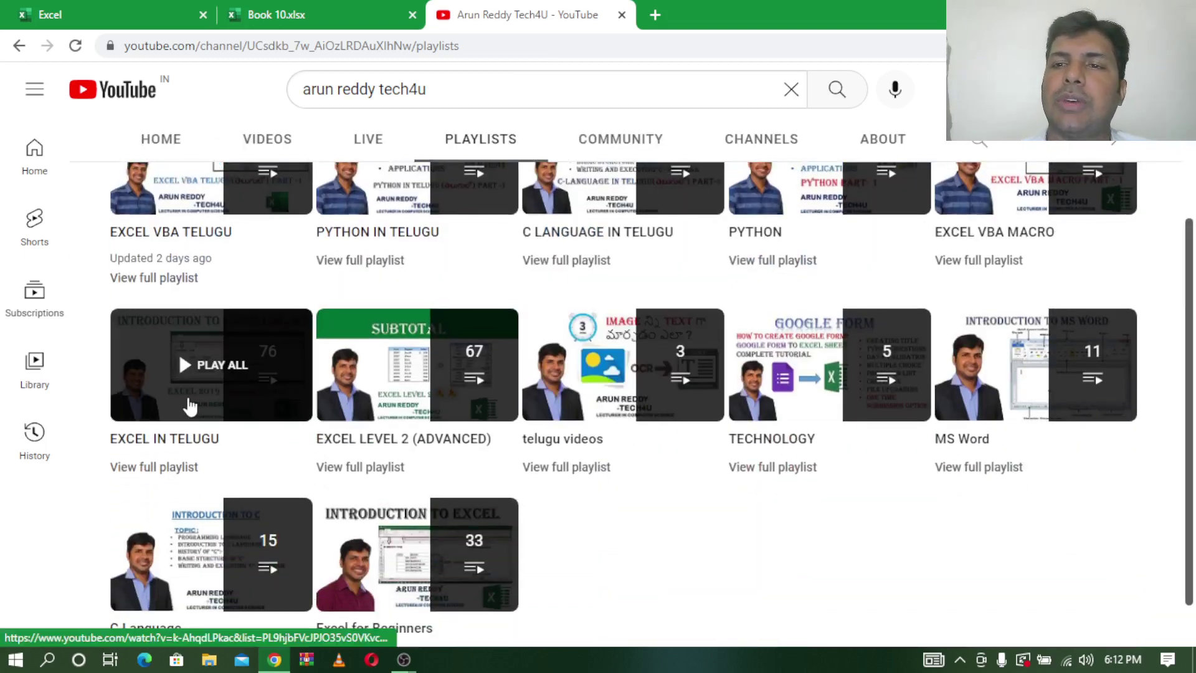
scroll(1191, 274, "up", 3)
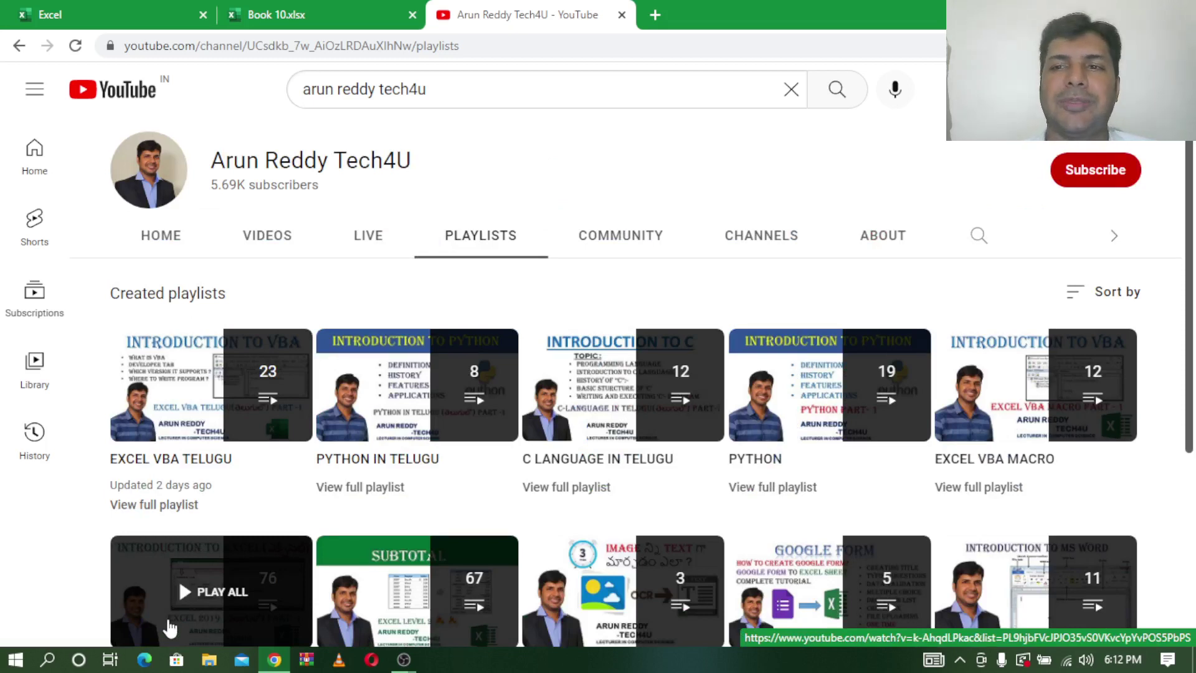
left_click(322, 9)
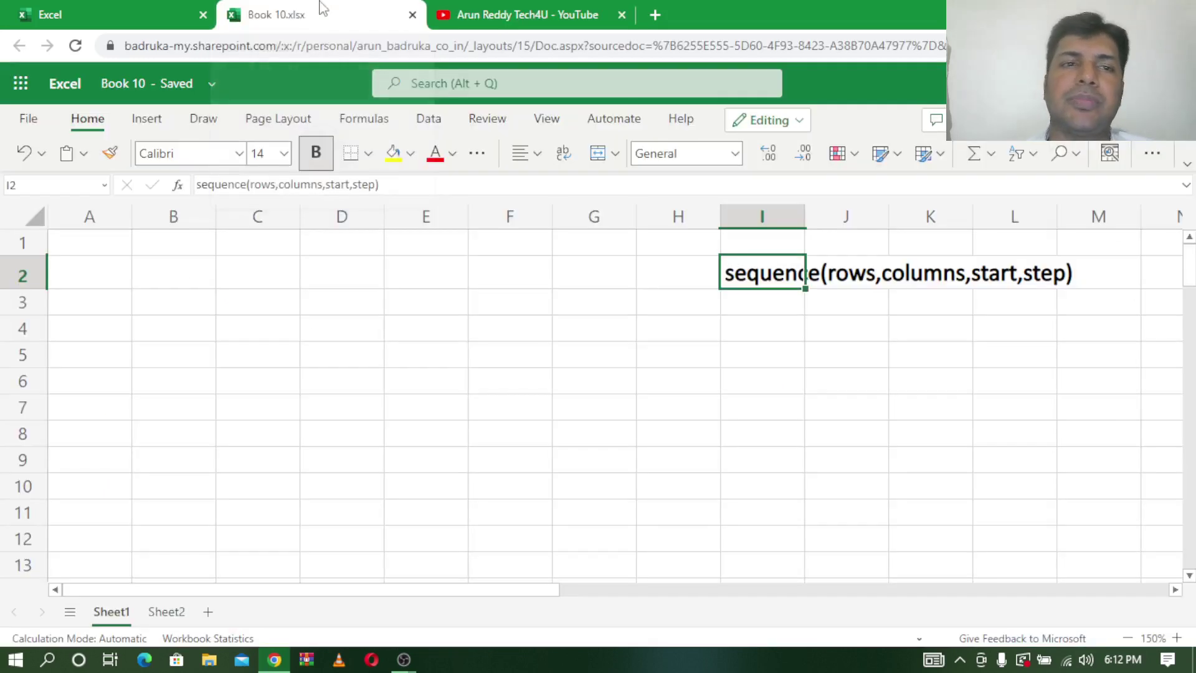
left_click(732, 363)
left_click(774, 269)
left_click(854, 274)
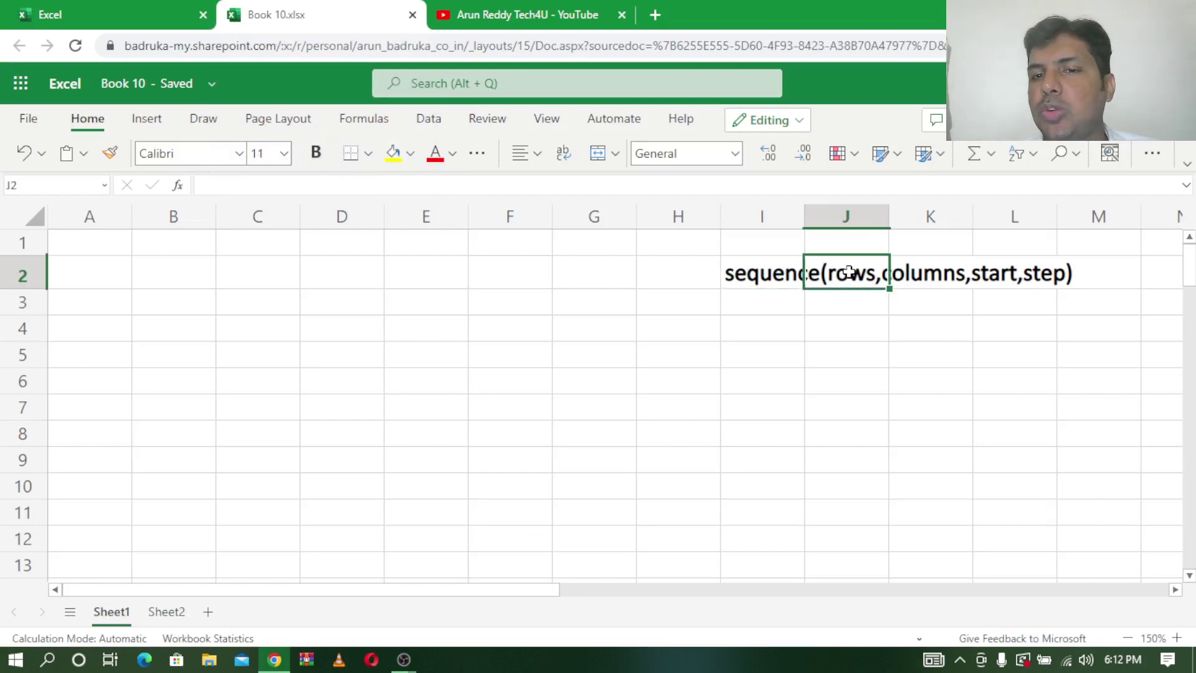
left_click(964, 283)
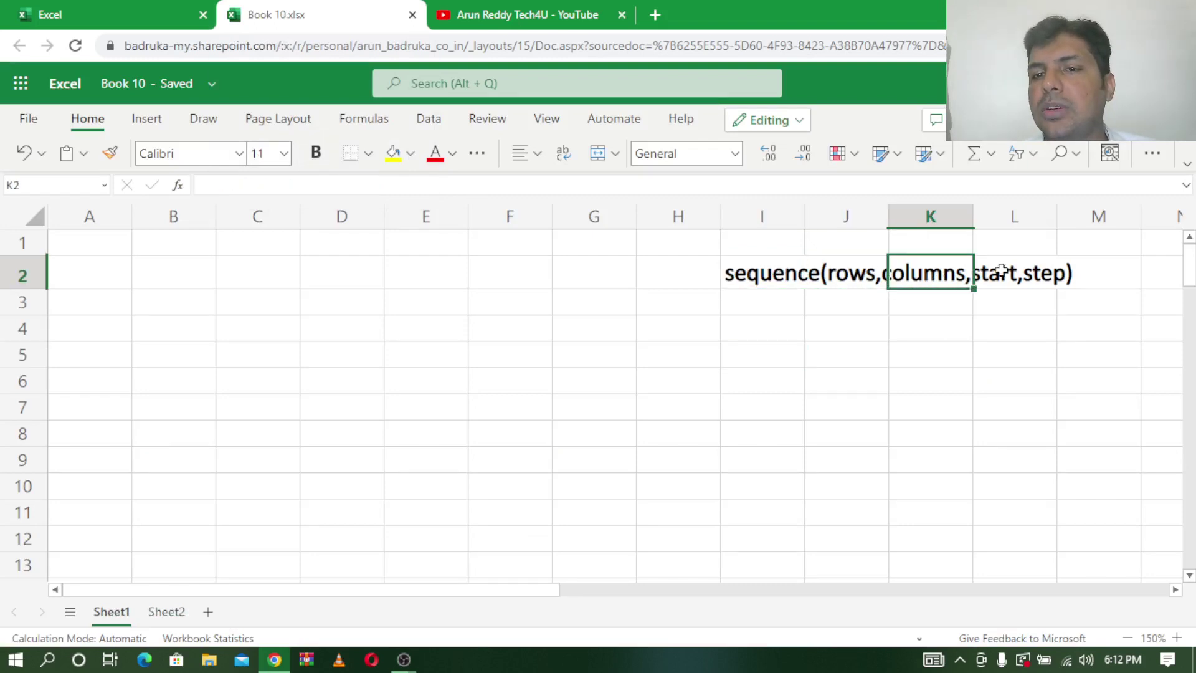
left_click(1001, 269)
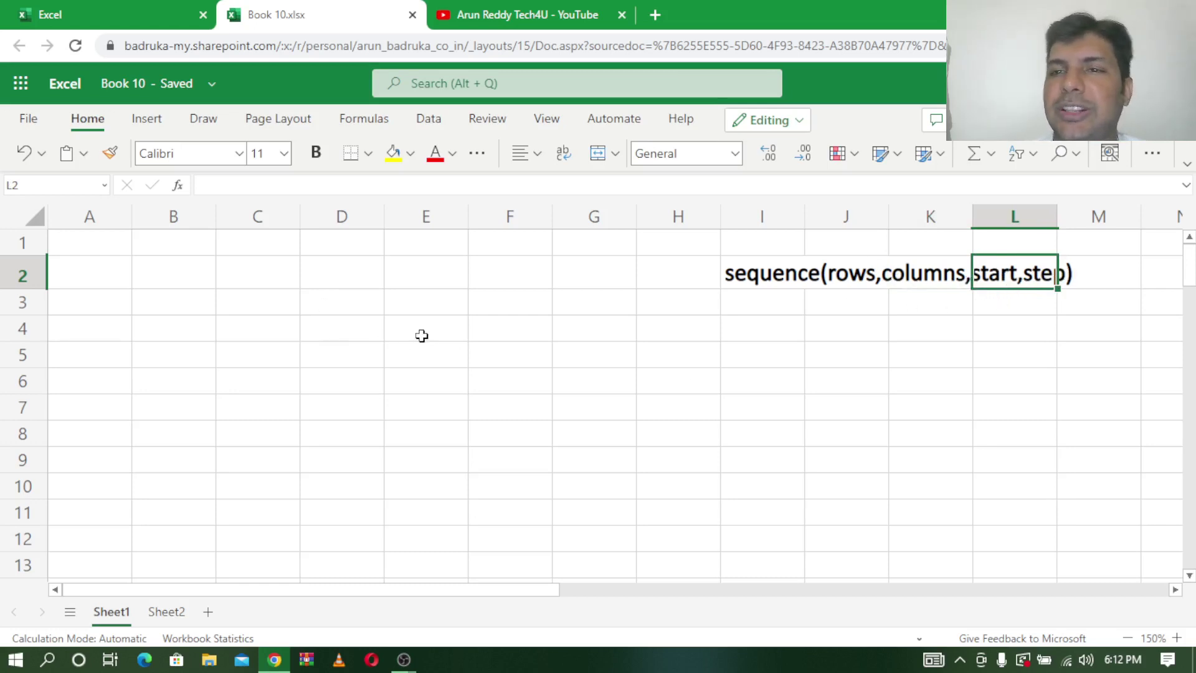
left_click(190, 277)
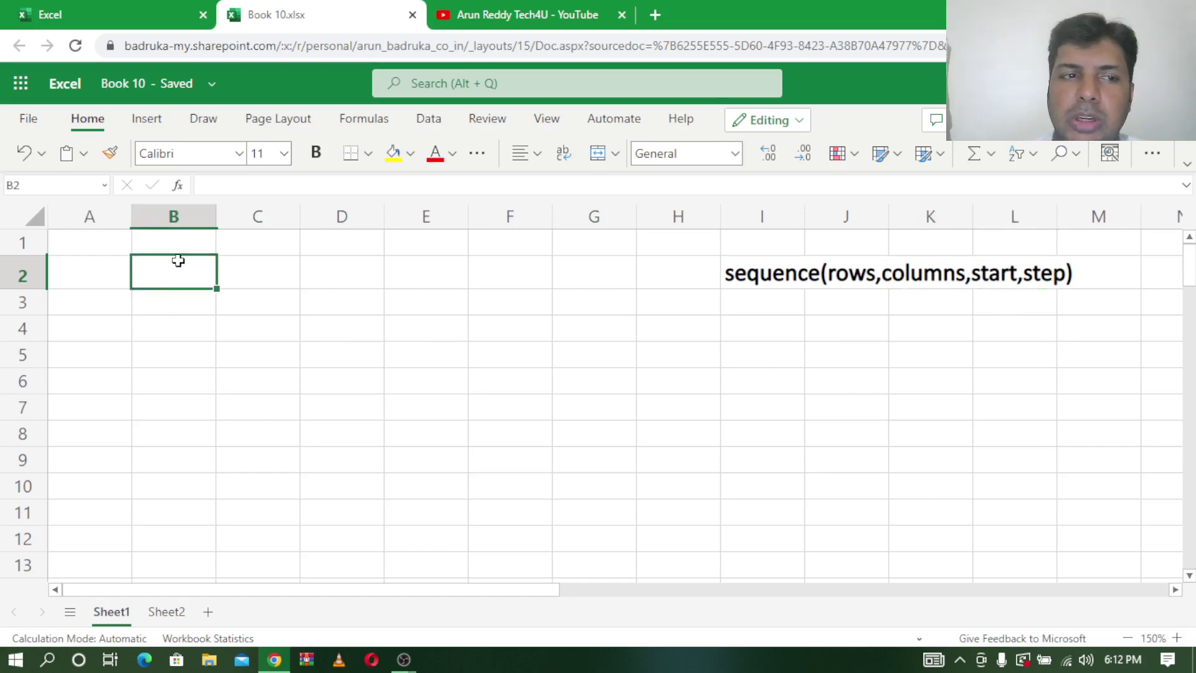
left_click_drag(190, 277, 171, 504)
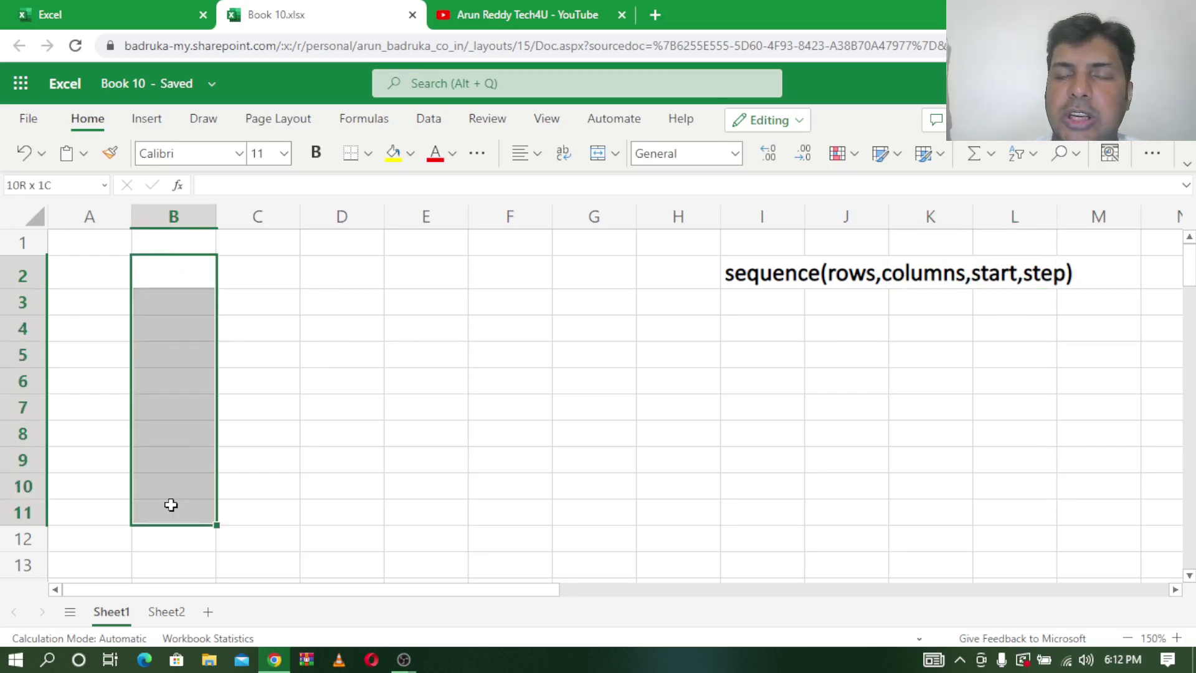
left_click(167, 275)
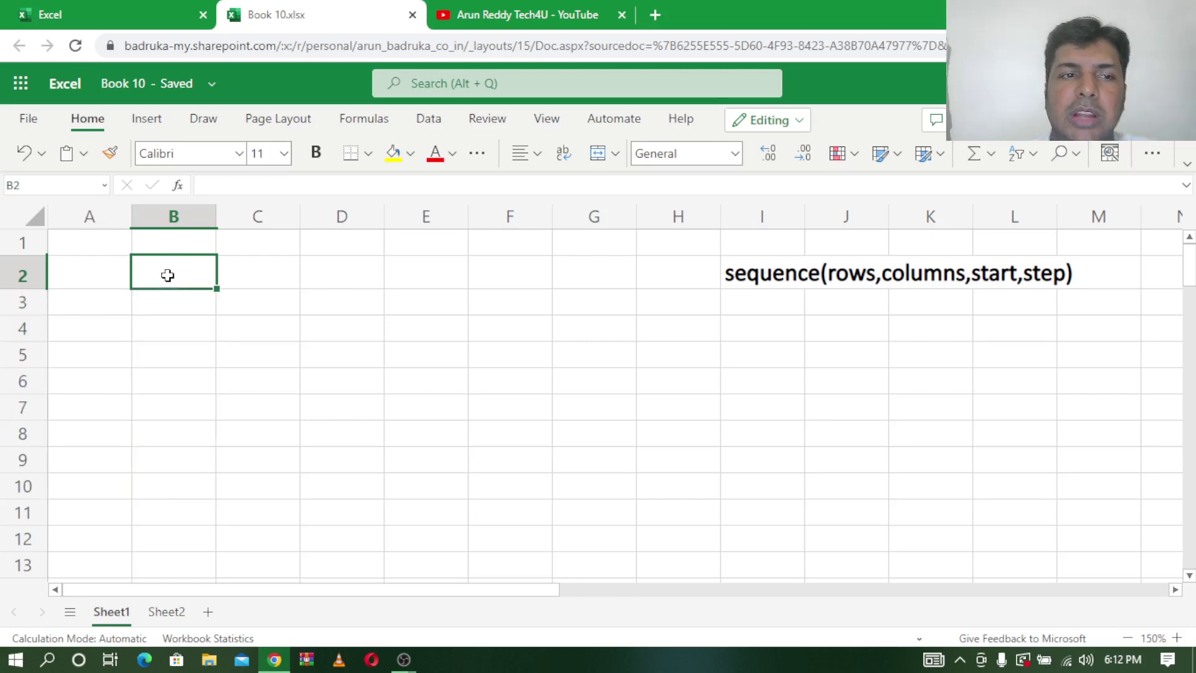
Enter =SEQUENCE(10) in B2 so the numbers 1 through 10 spill down B2:B11
type("=se")
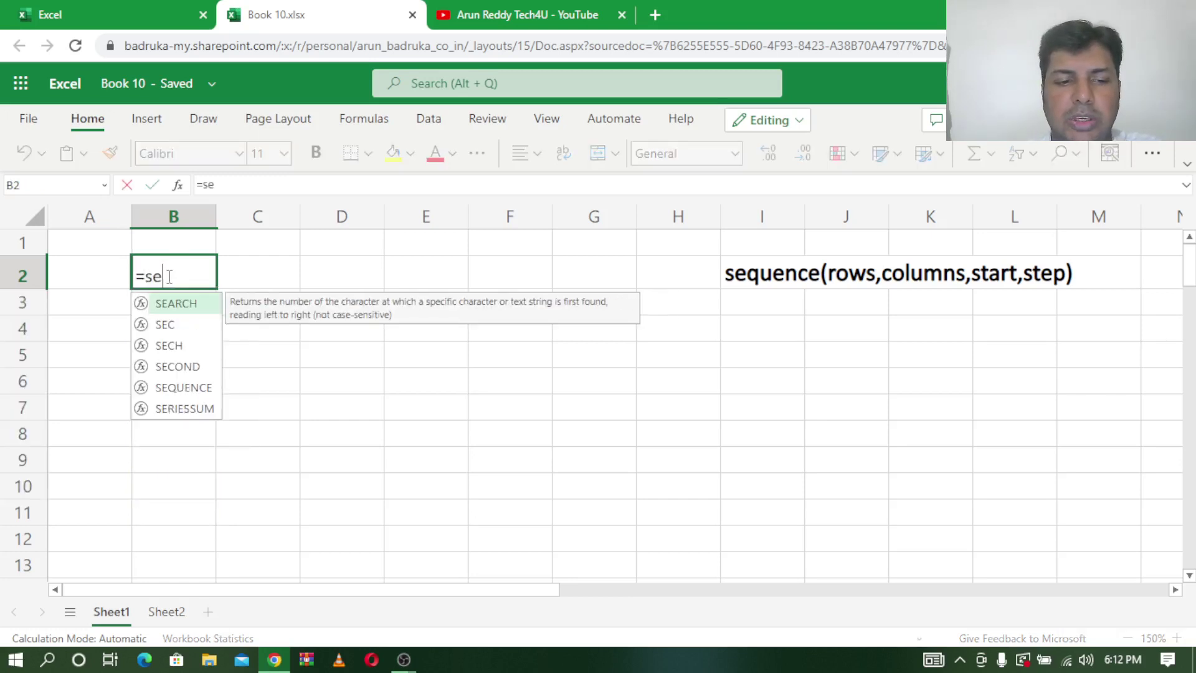
type("que")
key("Tab")
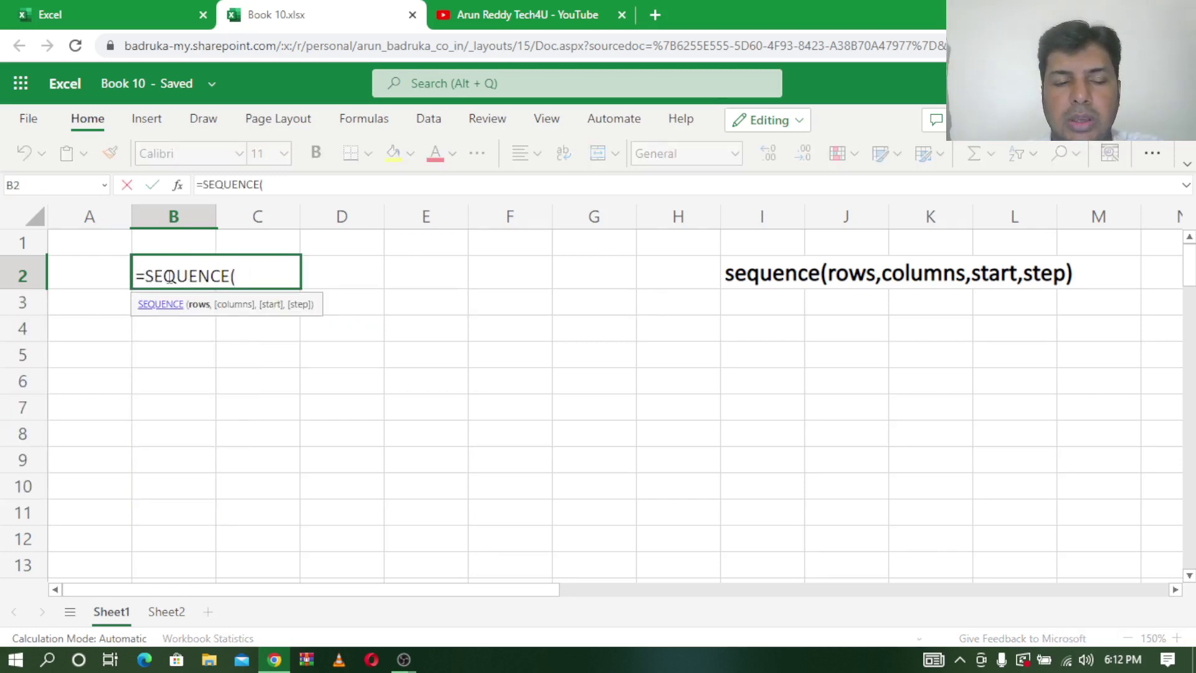
type(")")
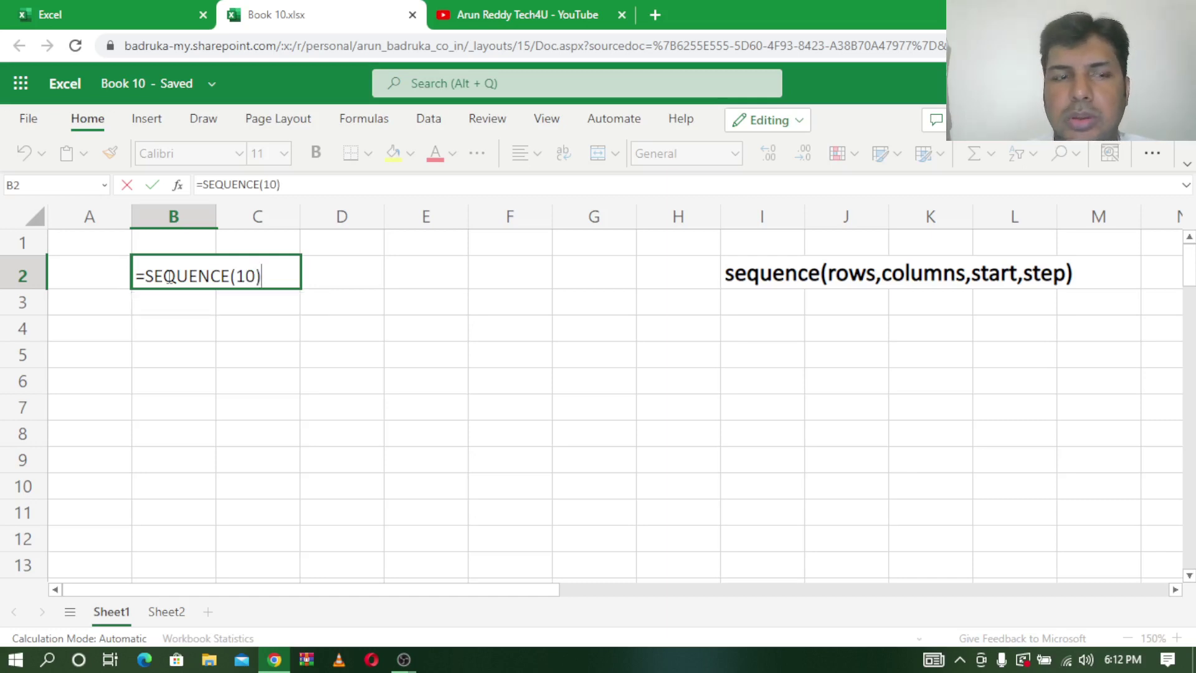
key("Return")
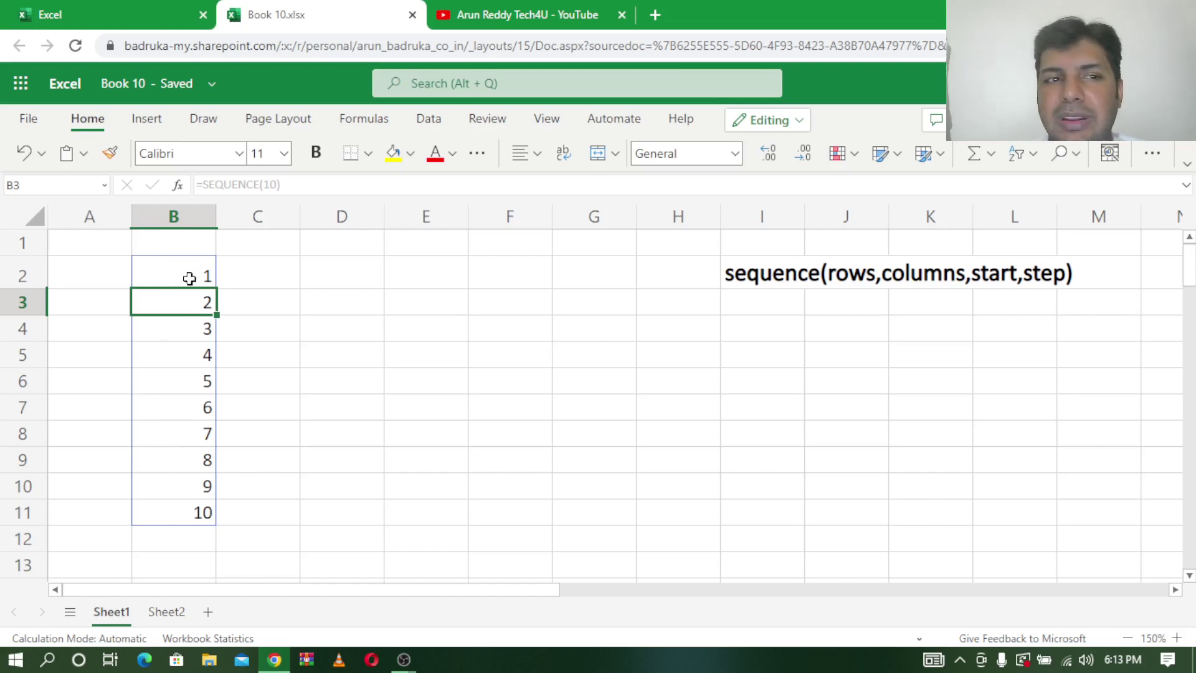
Add the column headings odd and even in B1:C1
left_click(187, 240)
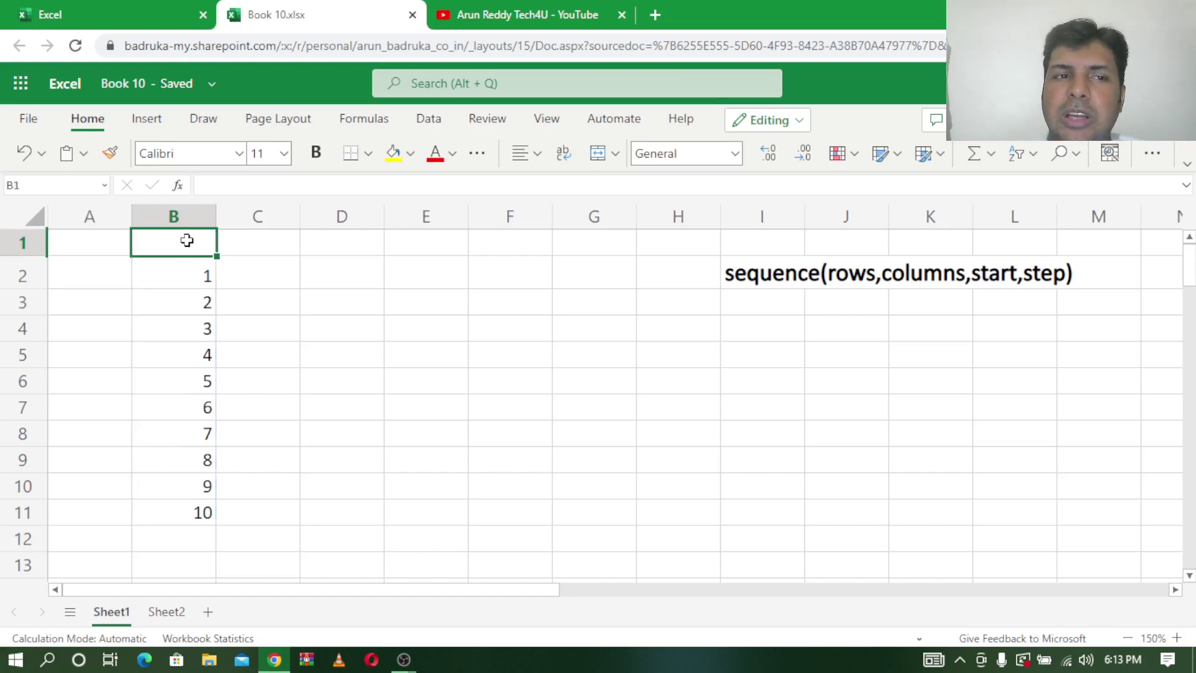
type("odd")
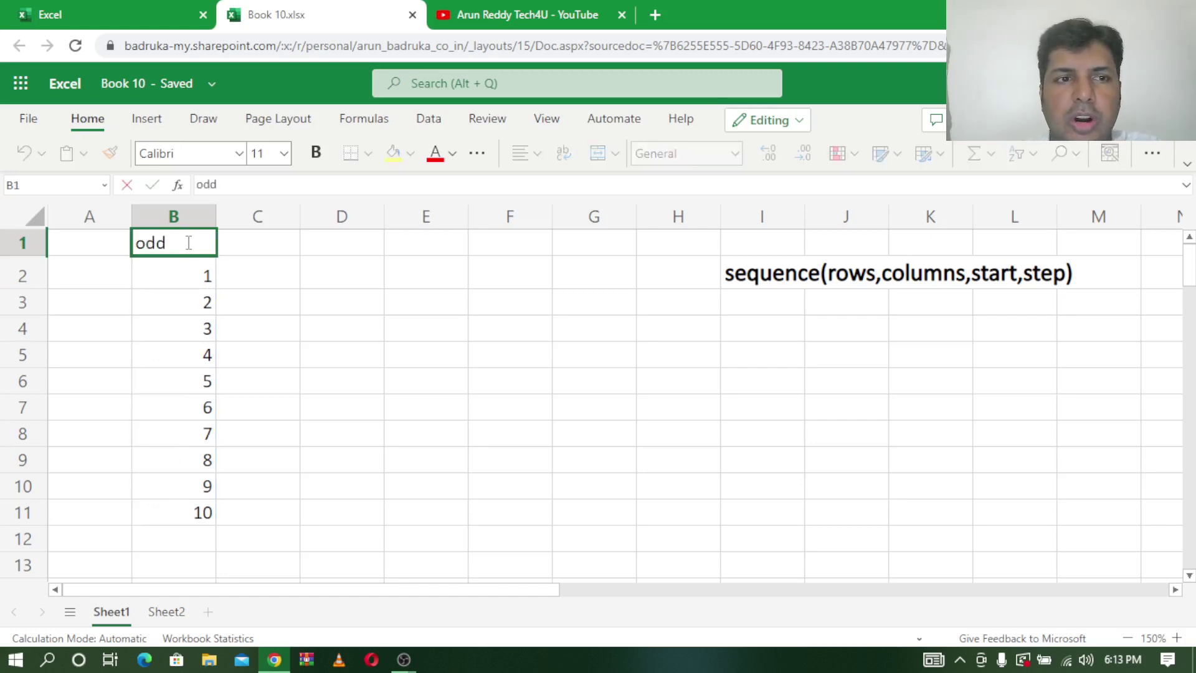
key("Tab")
type("eve")
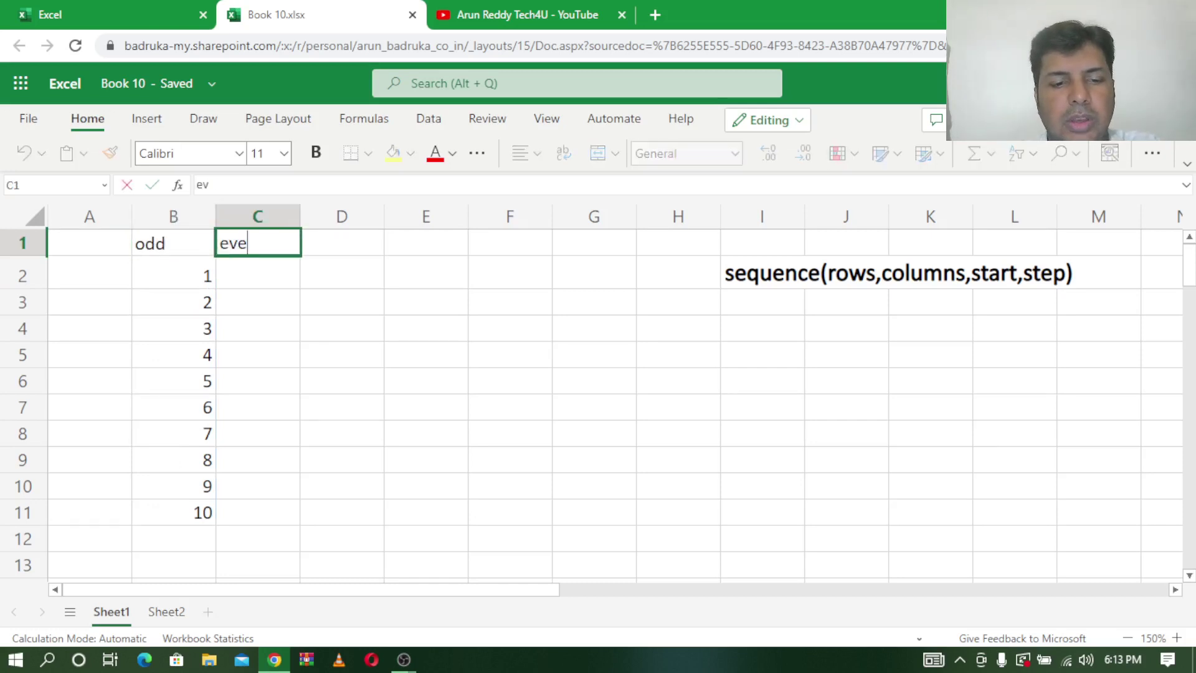
key("Return")
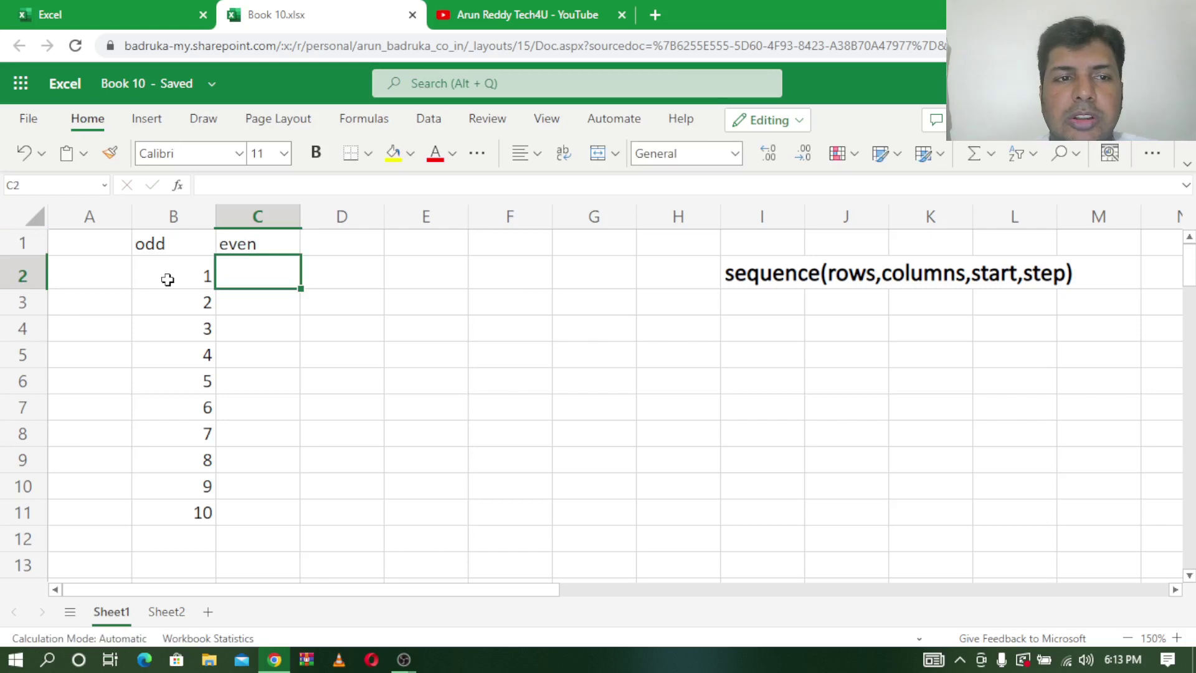
Change B2 to =SEQUENCE(10,2) so 1–20 spill across B2:C11
left_click(167, 279)
double_click(168, 280)
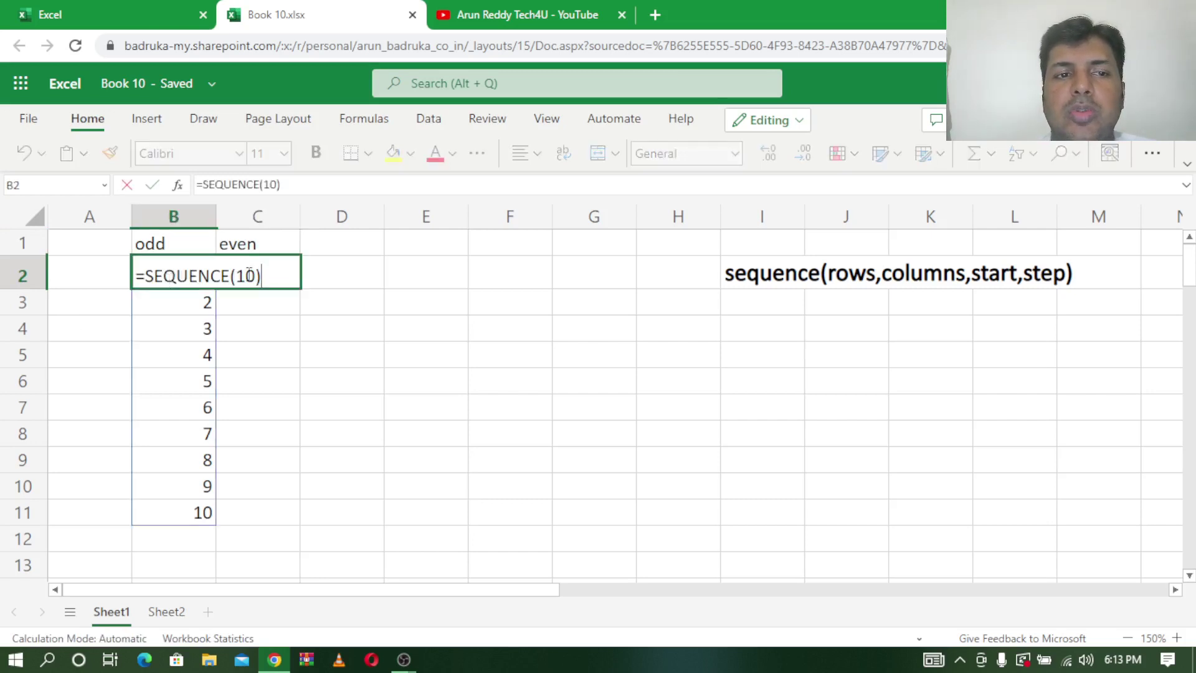
left_click(258, 275)
type(",")
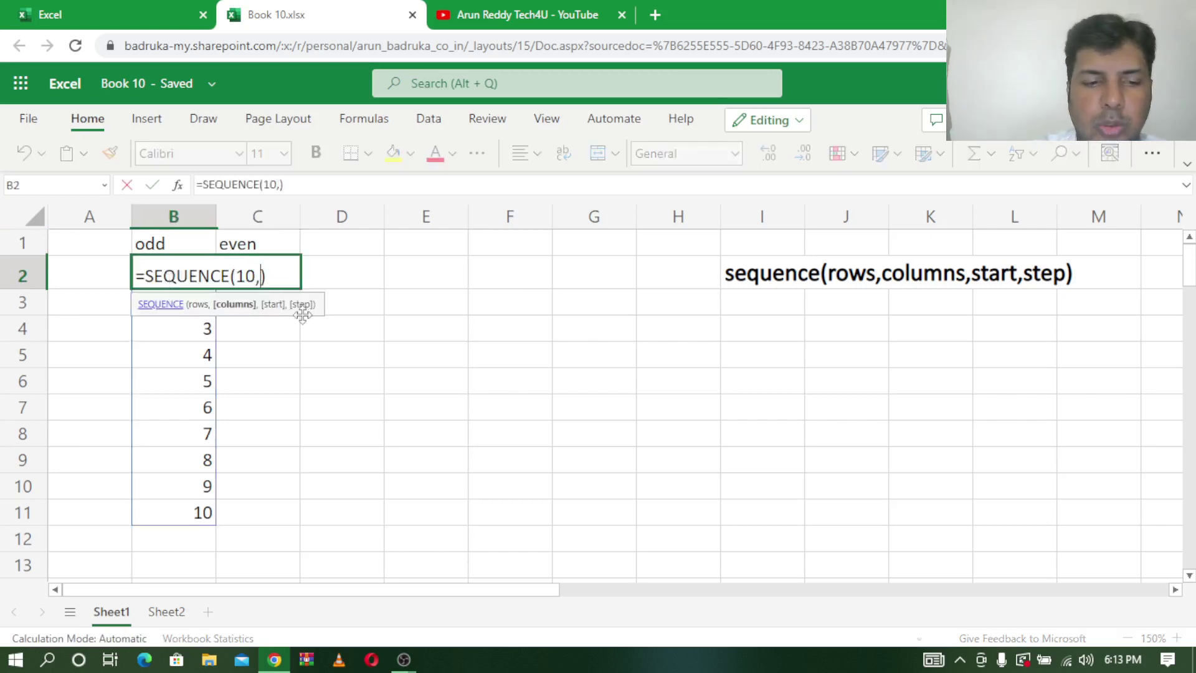
type("2")
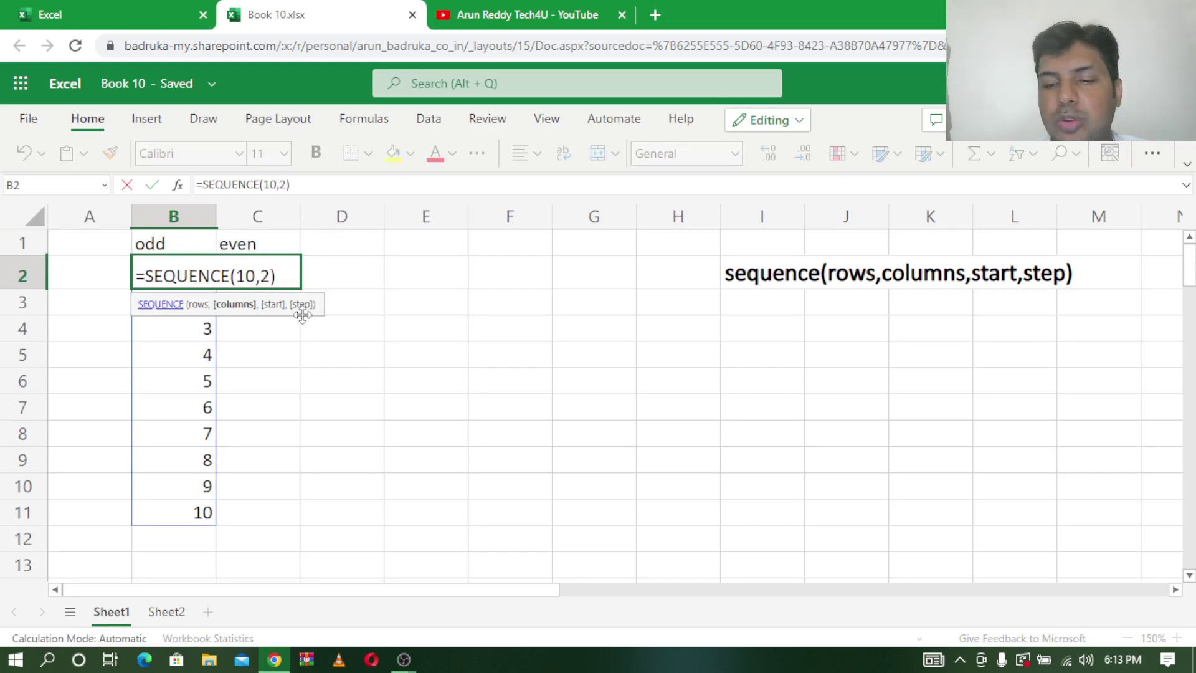
key("Return")
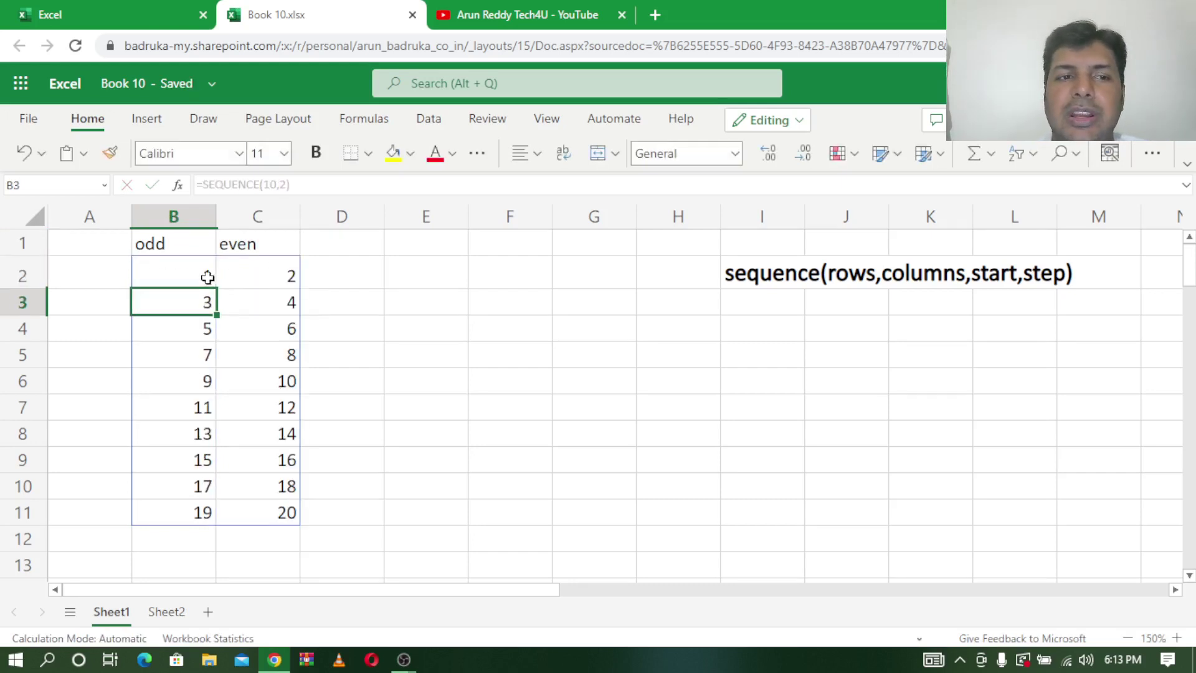
Inspect the odd and even values and select each column to see its total
left_click(207, 277)
left_click(279, 278)
left_click(183, 301)
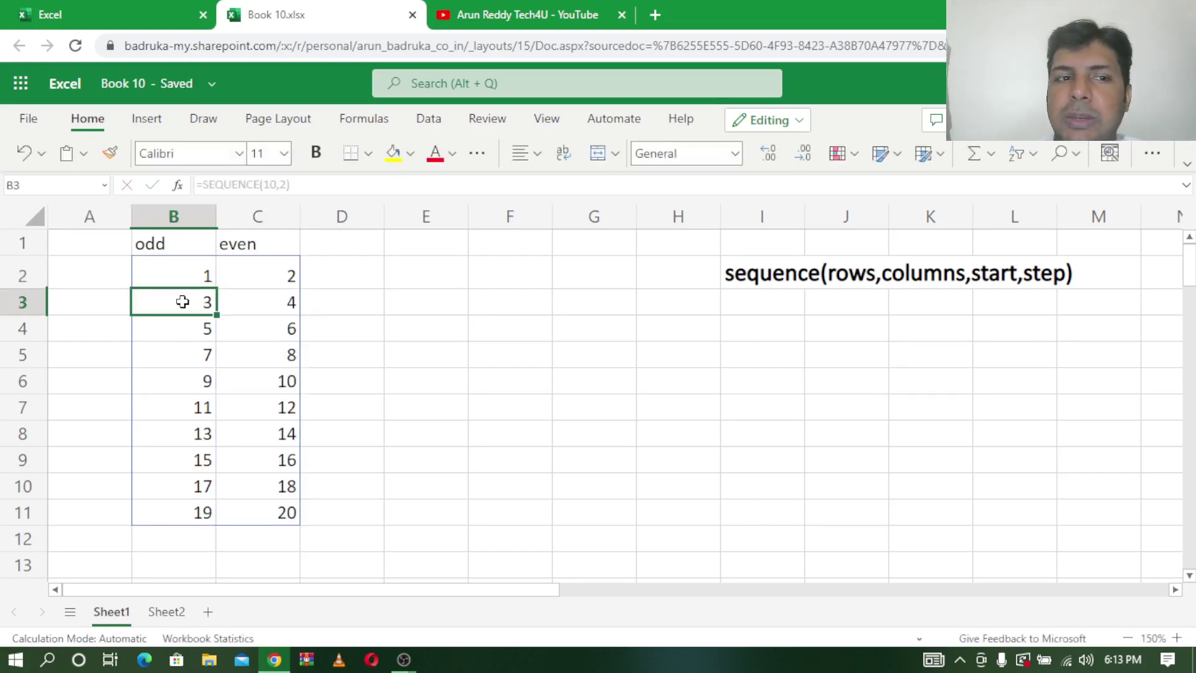
left_click(262, 301)
left_click(177, 238)
left_click_drag(176, 238, 167, 507)
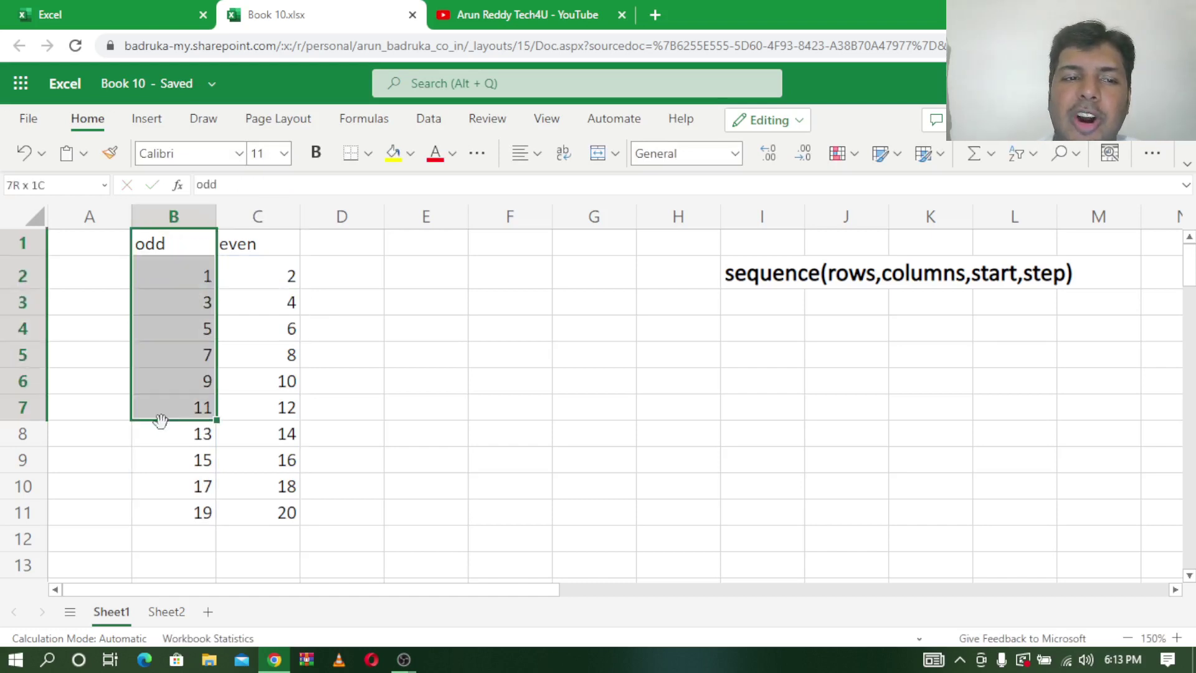
left_click_drag(278, 248, 290, 509)
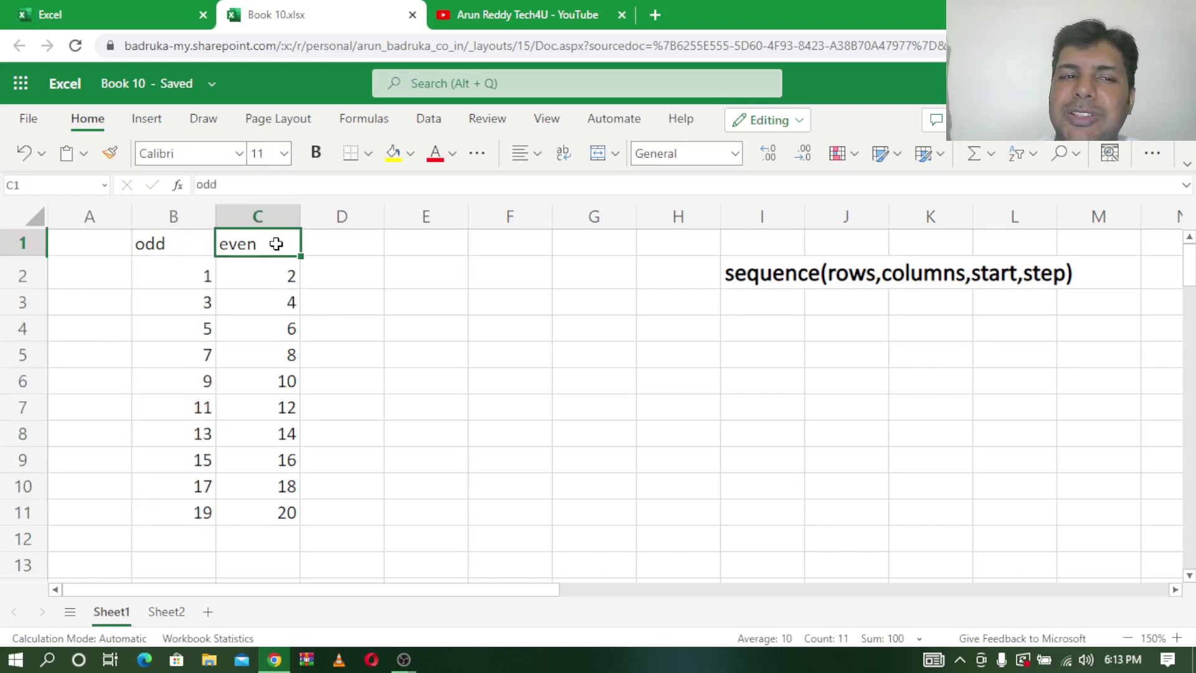
left_click(176, 272)
Change B2 to =SEQUENCE(5,5) for a 5×5 grid of 1–25 across B2:F6
double_click(177, 272)
left_click(256, 276)
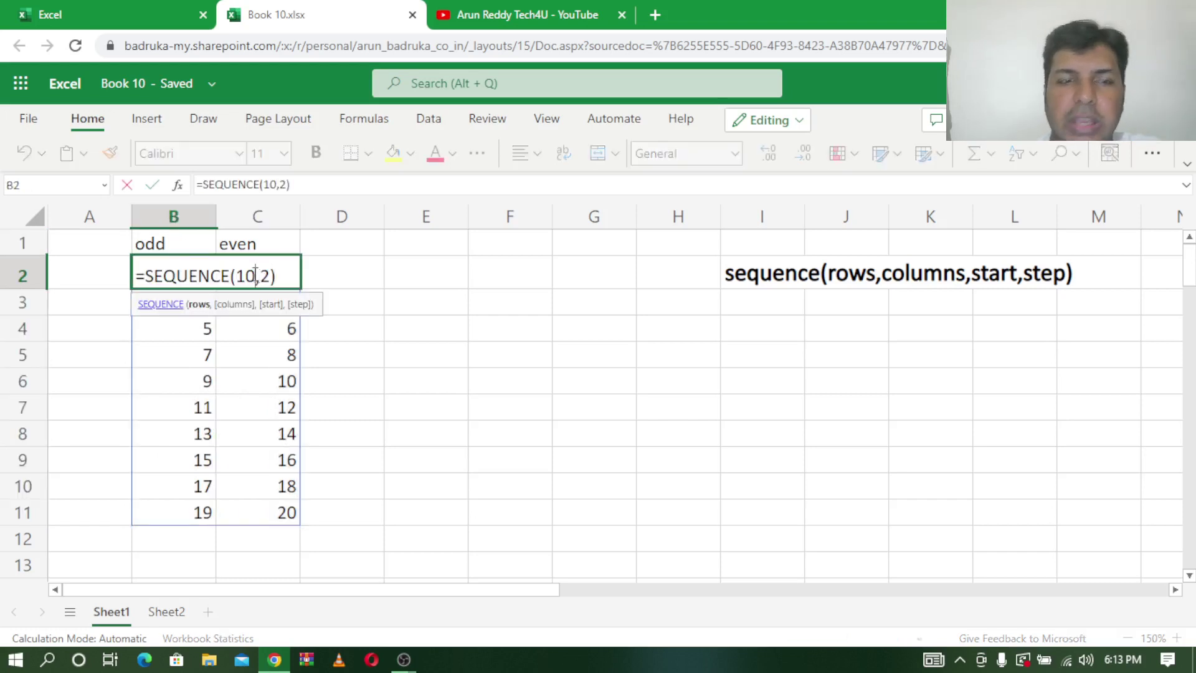
key("BackSpace")
key("BackSpace")
type("5")
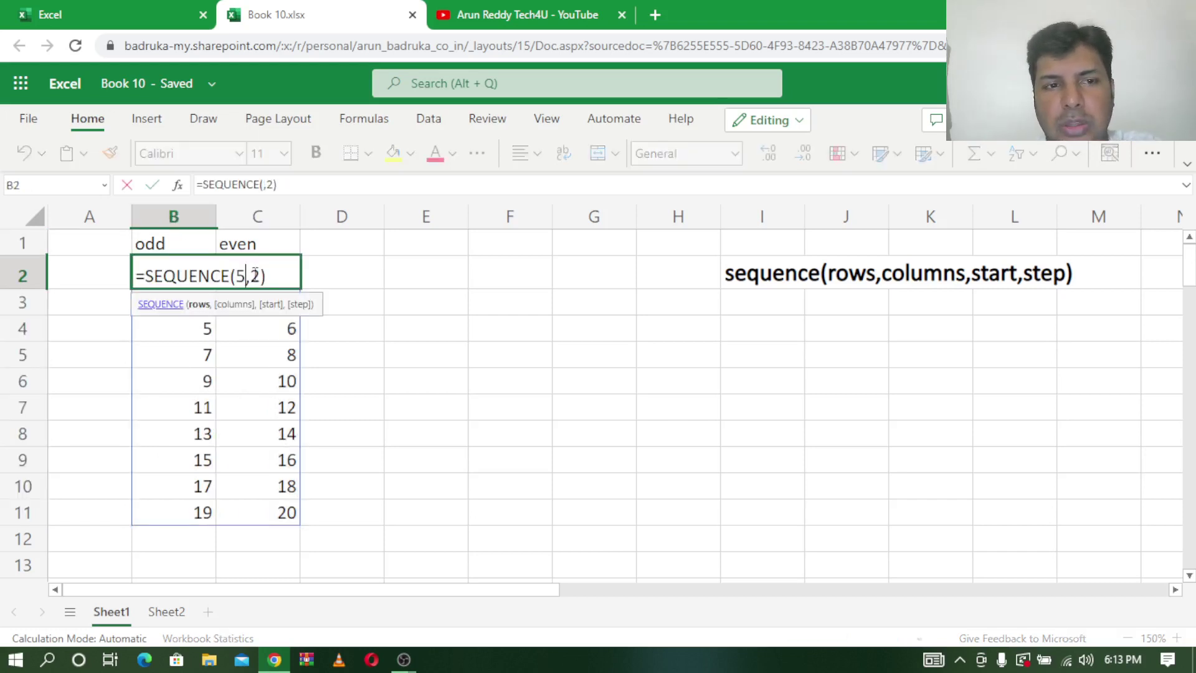
left_click(255, 273)
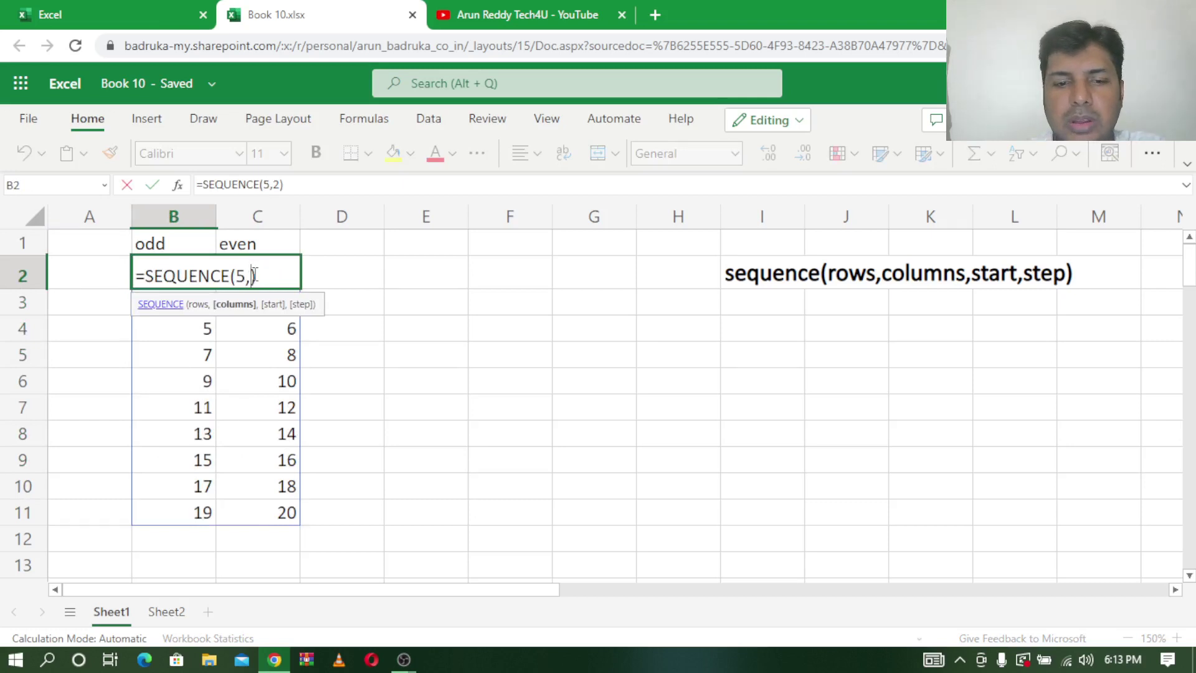
type("5")
key("Return")
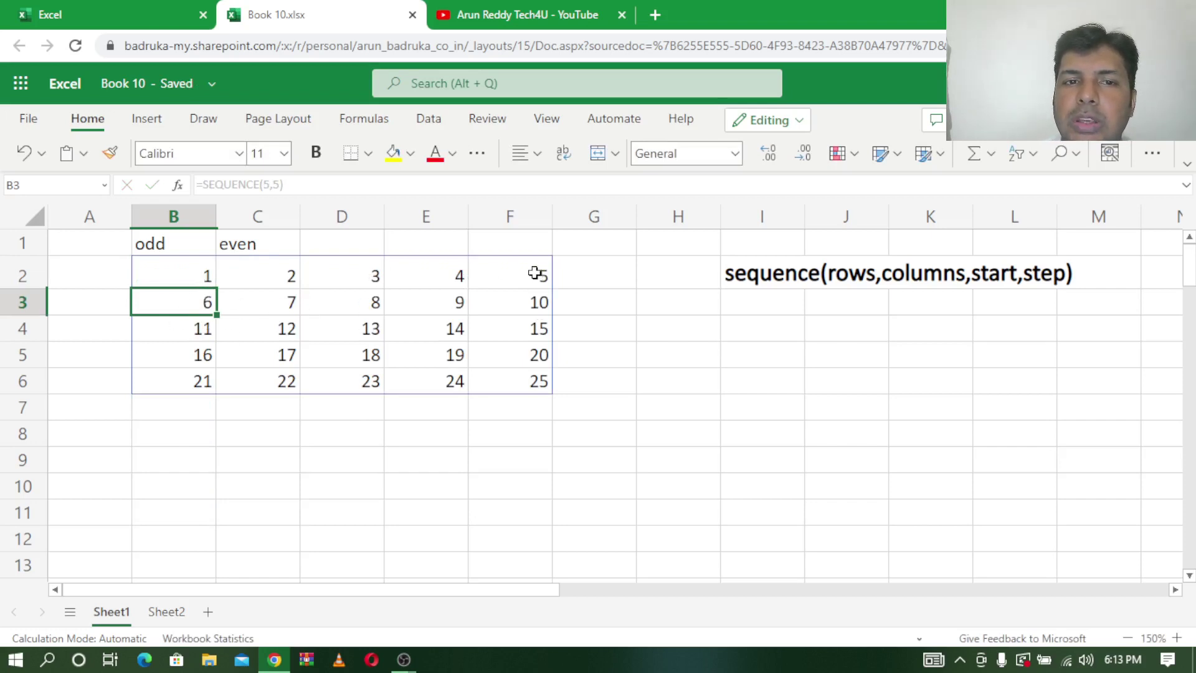
double_click(172, 275)
Wrap B2 as =TRANSPOSE(SEQUENCE(5,5)) and check the totals of columns B and C
left_click(145, 276)
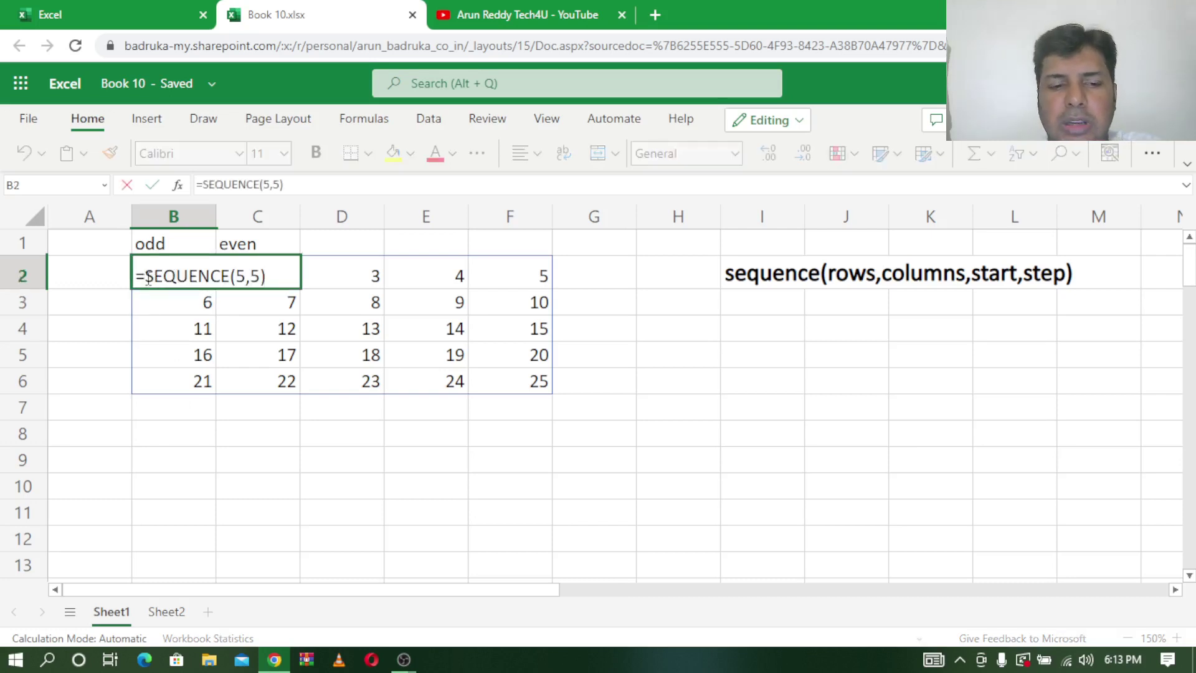
type("transpo")
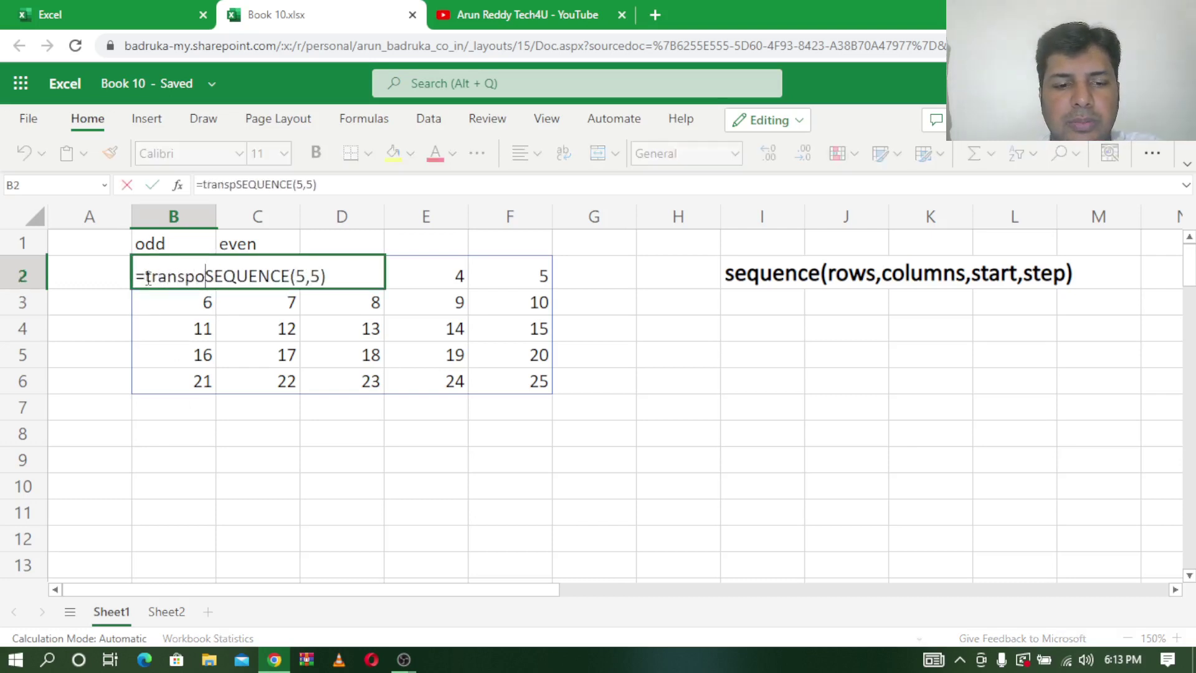
type("se(")
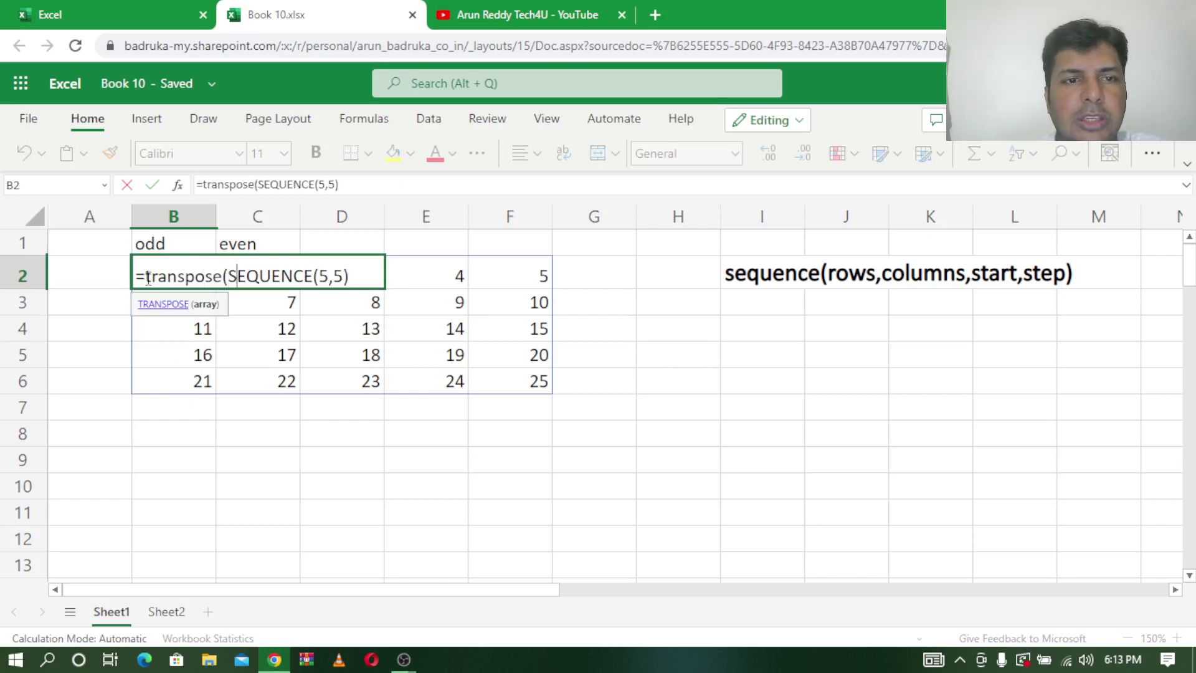
key("Right")
key("Right")
key("Right")
key("Right")
type(")")
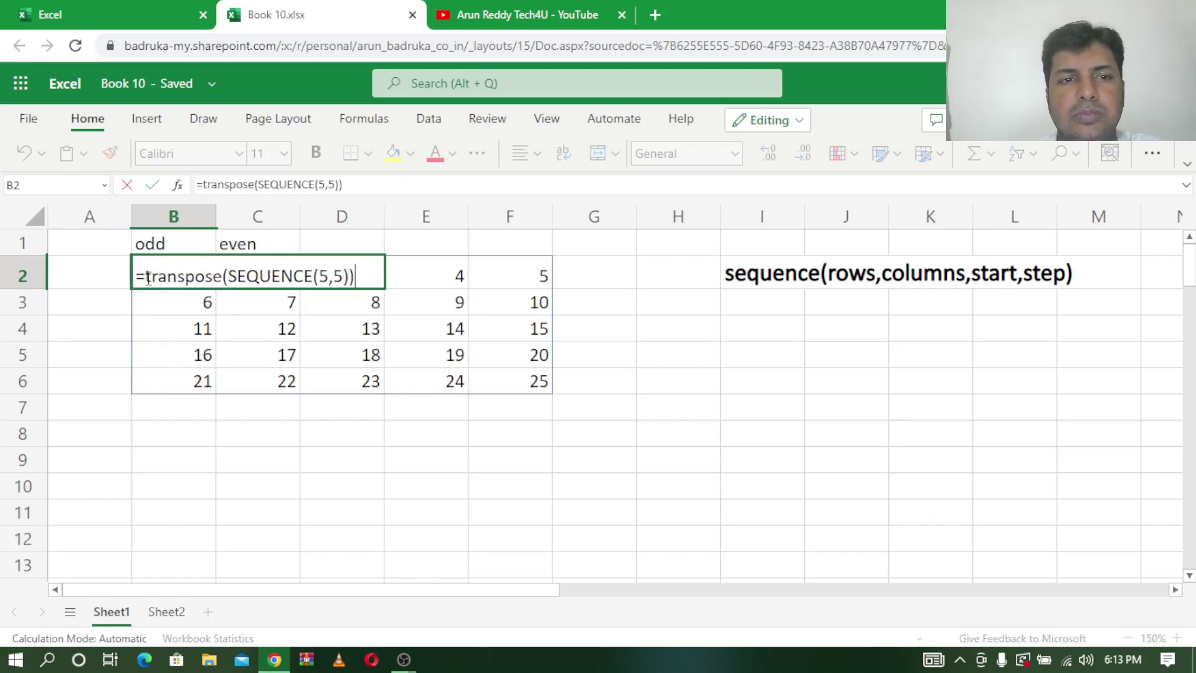
key("Return")
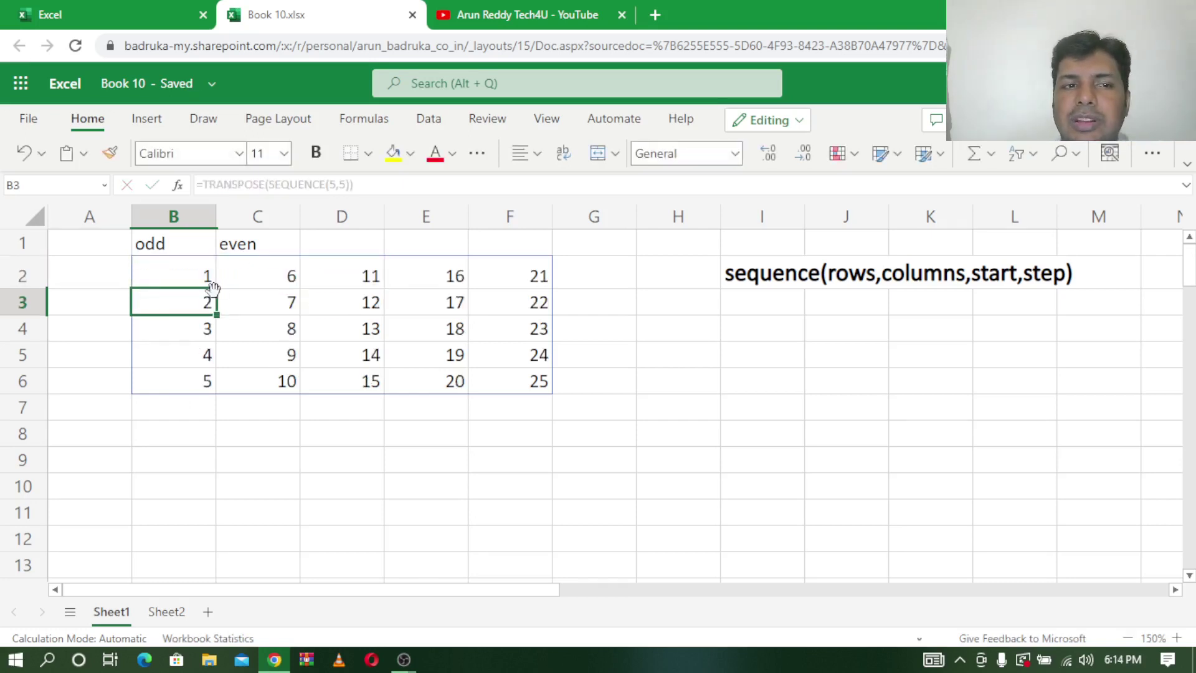
left_click_drag(203, 275, 204, 381)
left_click_drag(268, 275, 278, 384)
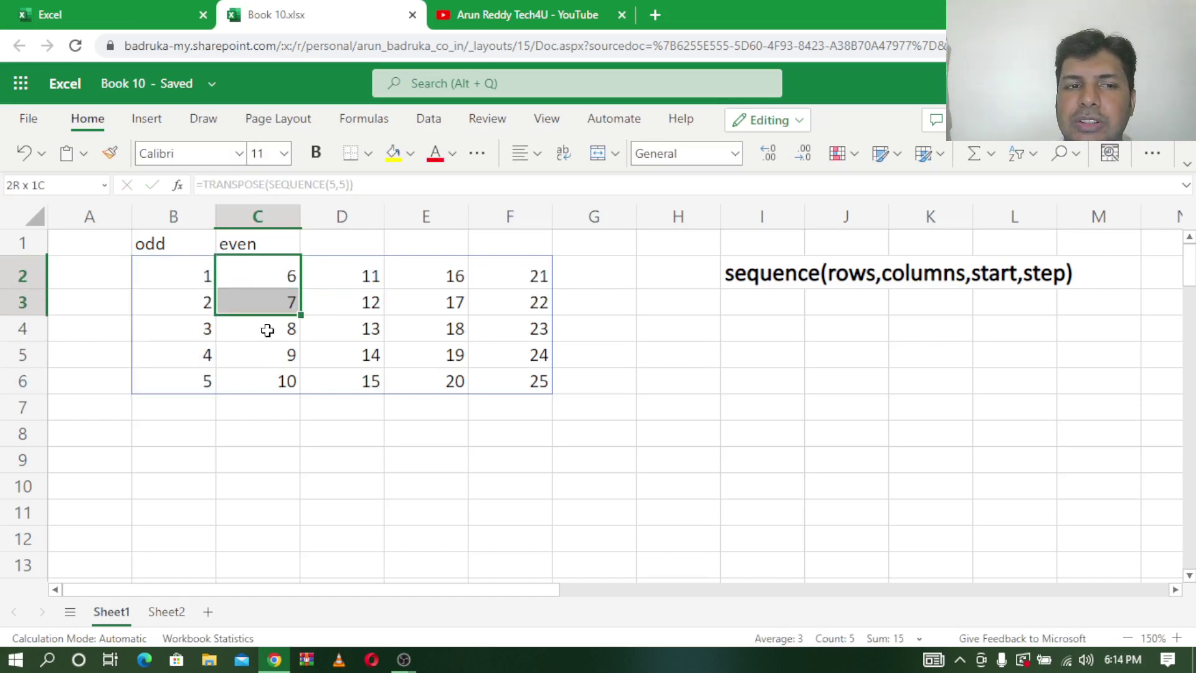
double_click(172, 269)
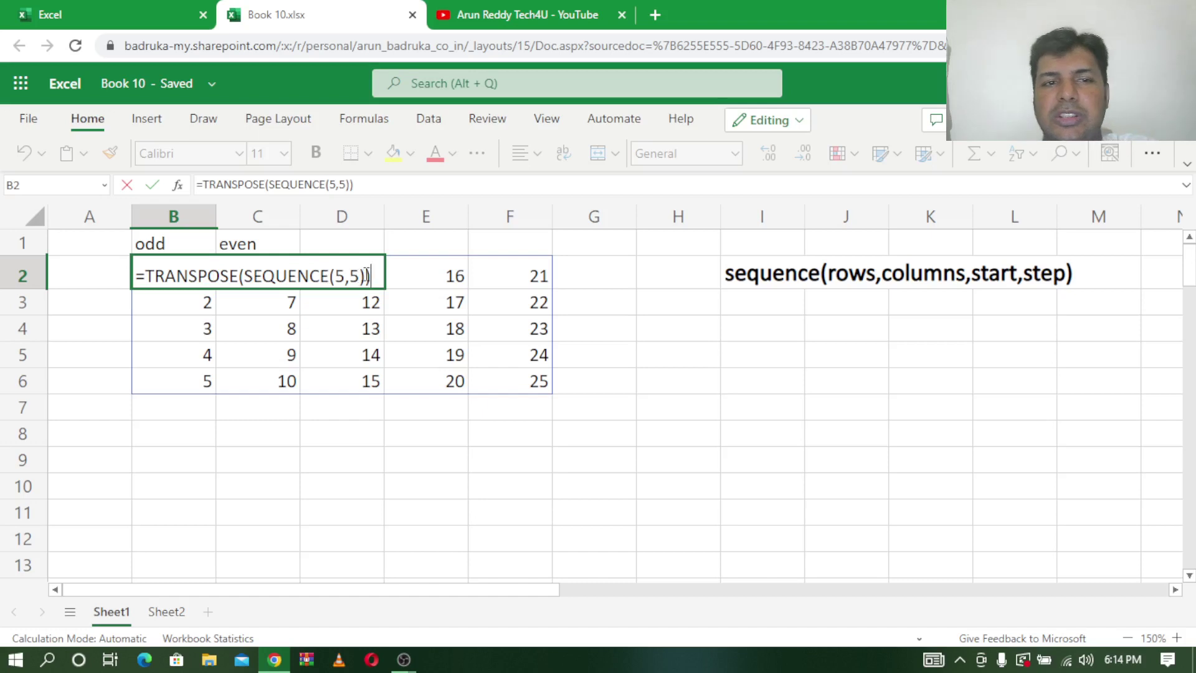
Remove TRANSPOSE and make B2 =SEQUENCE(5,5,11) so the grid runs 11 through 35
left_click(247, 274)
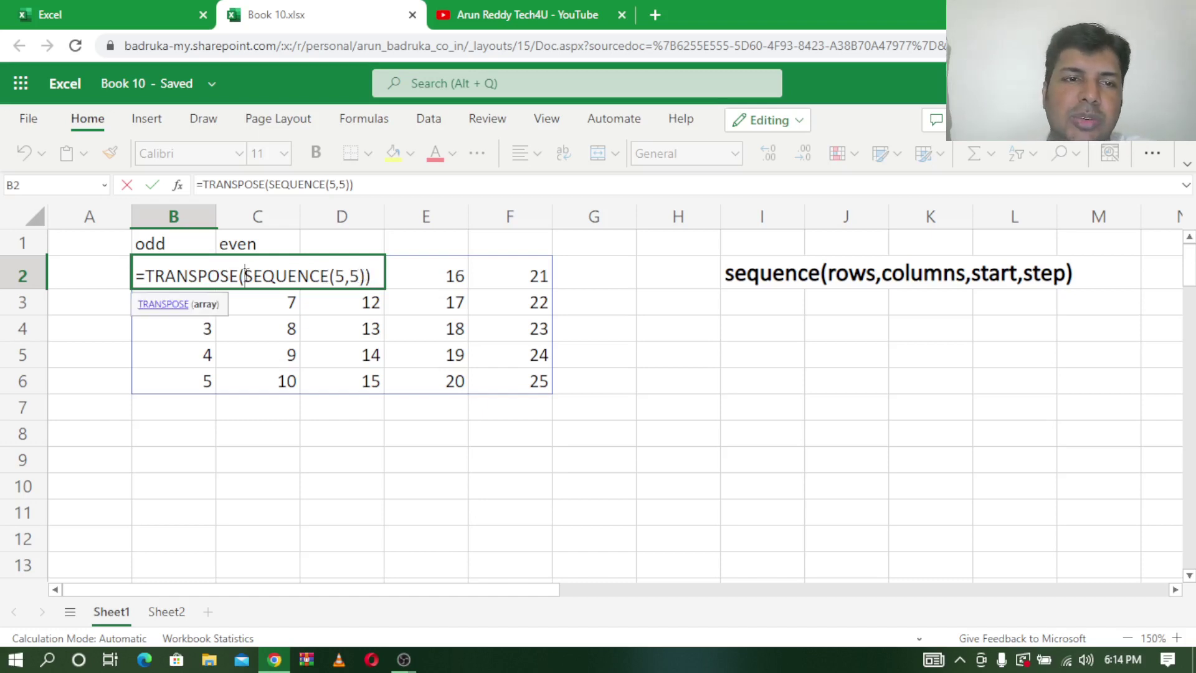
key("BackSpace")
key("BackSpace")
key("BackSpace")
key("BackSpace")
key("BackSpace")
key("BackSpace")
key("BackSpace")
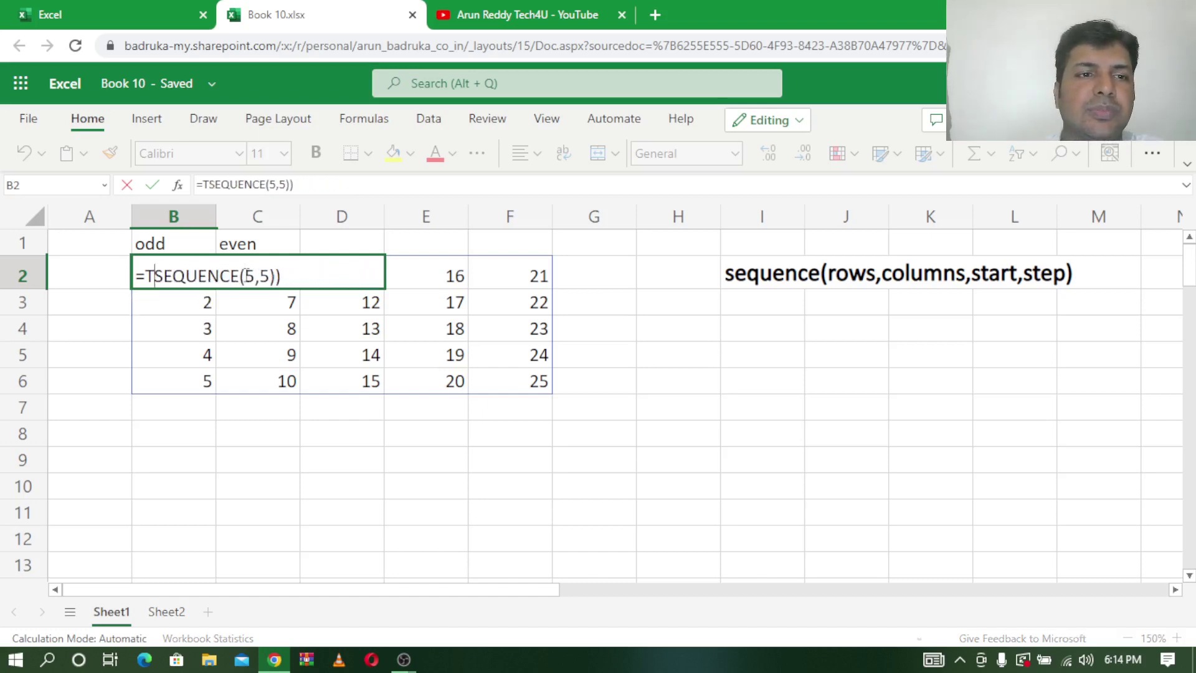
key("BackSpace")
key("End")
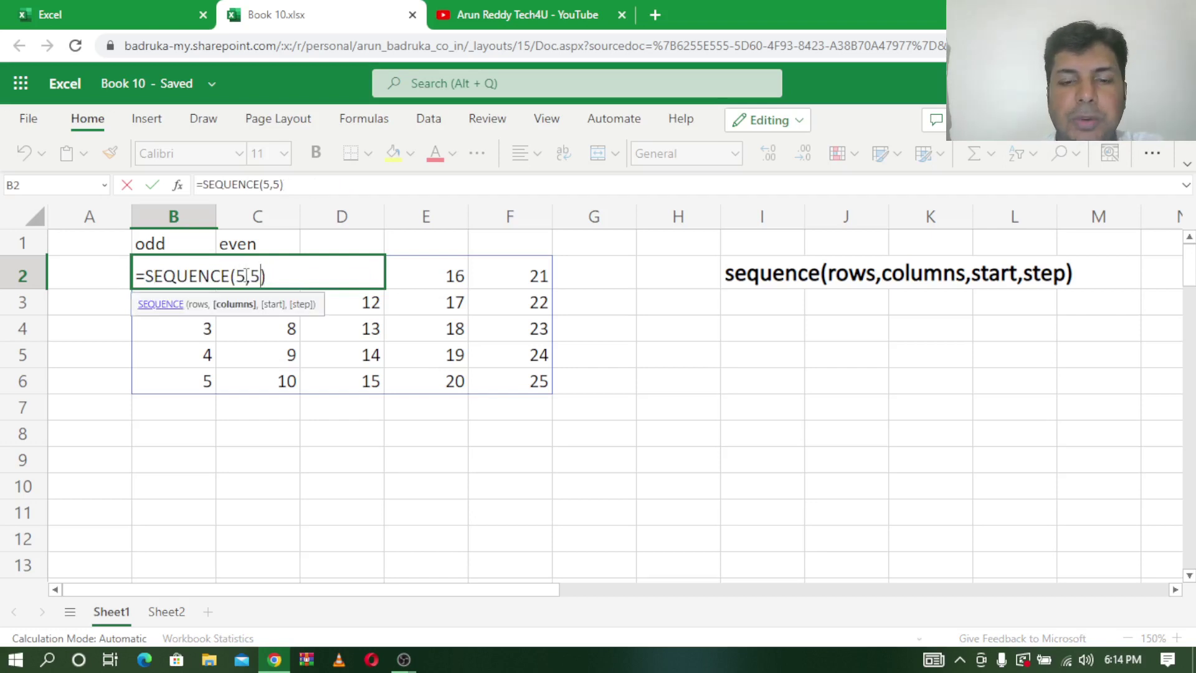
type(",")
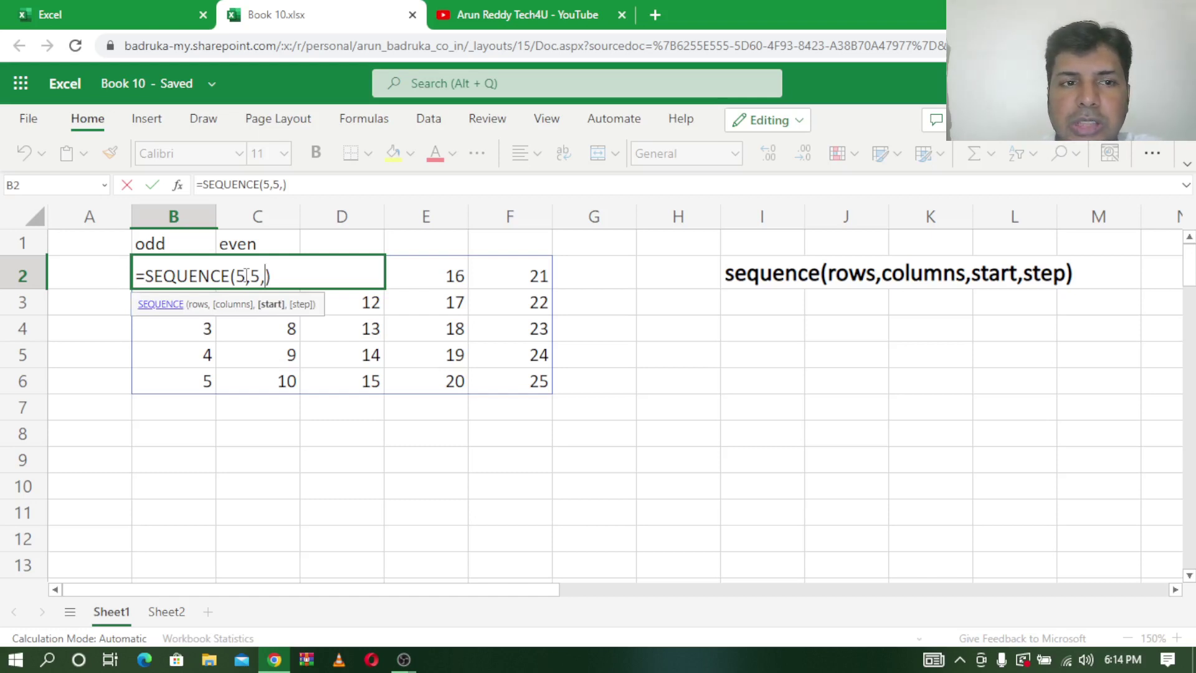
type("11")
key("Return")
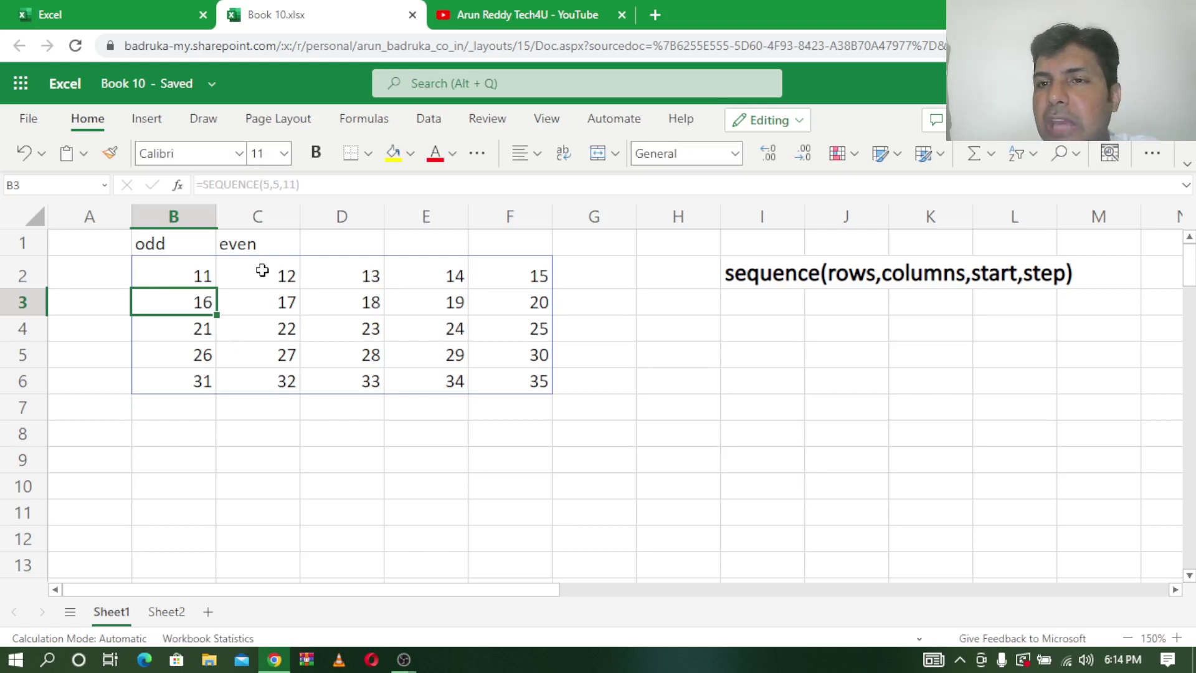
left_click(185, 273)
double_click(184, 272)
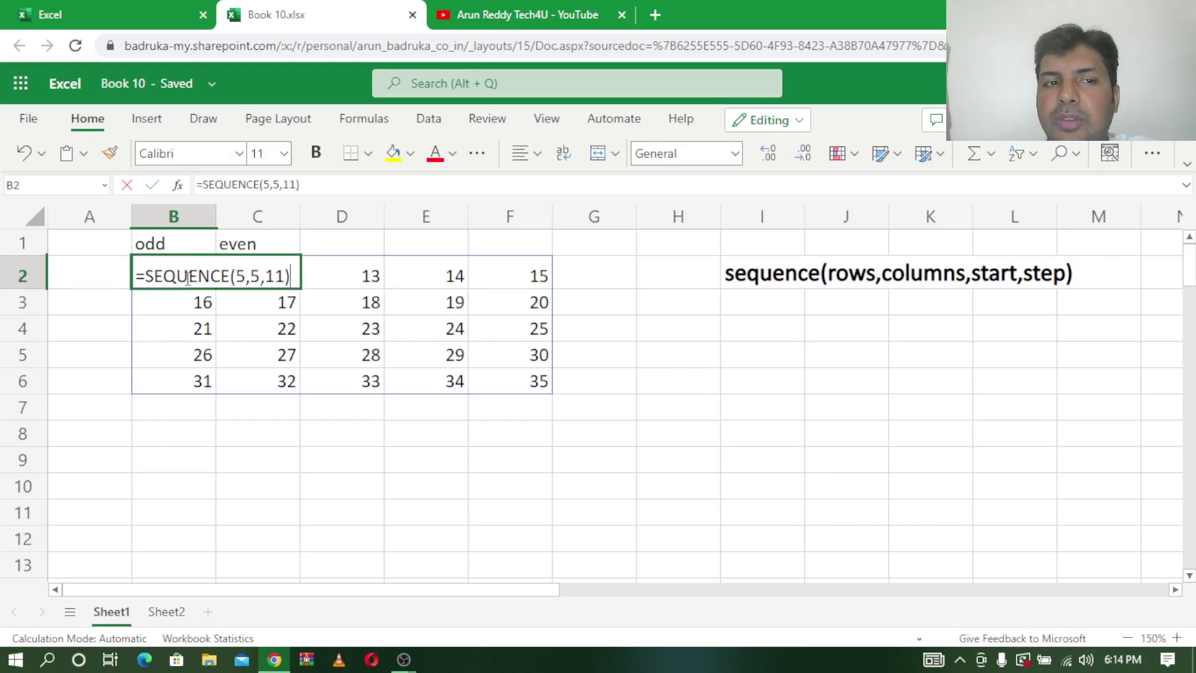
left_click(281, 275)
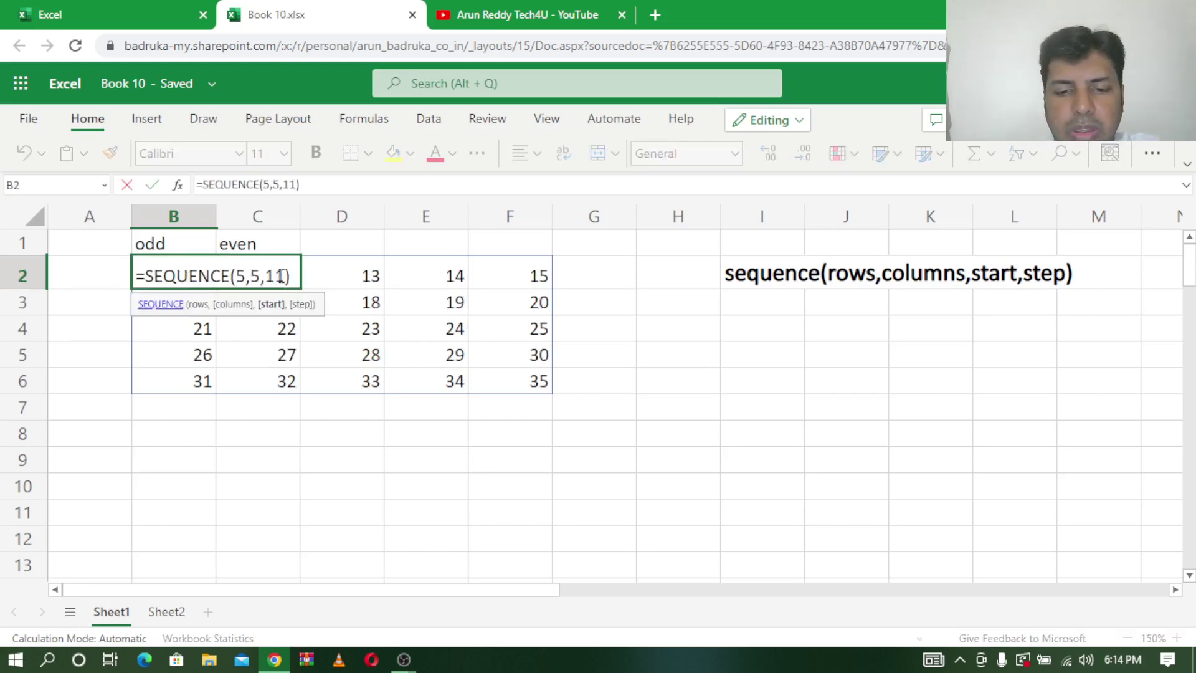
Add a step of 2 so B2 reads =SEQUENCE(5,5,11,2), then inspect the first-row values
type(",2")
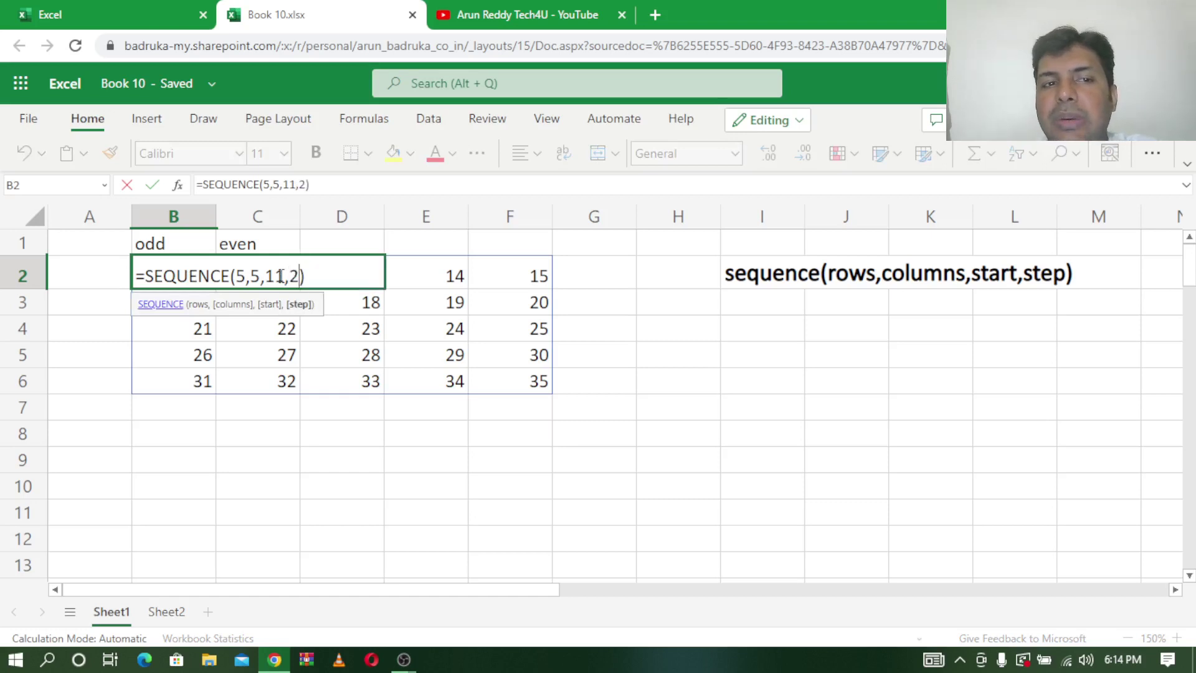
key("Return")
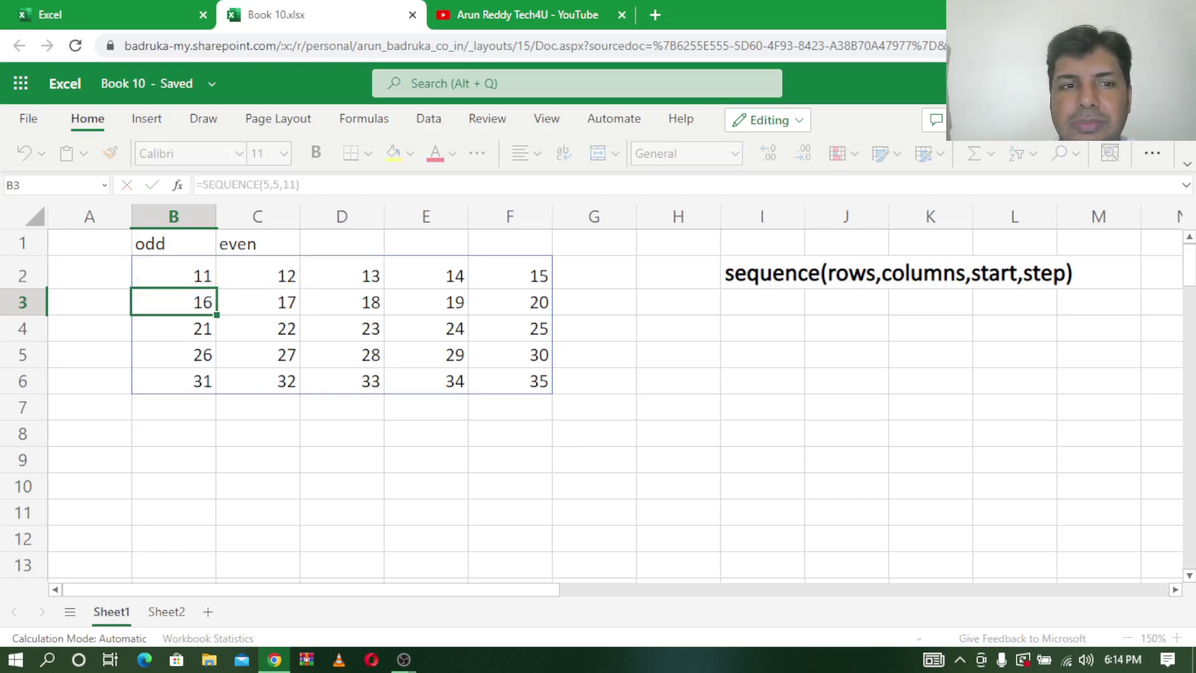
left_click(196, 281)
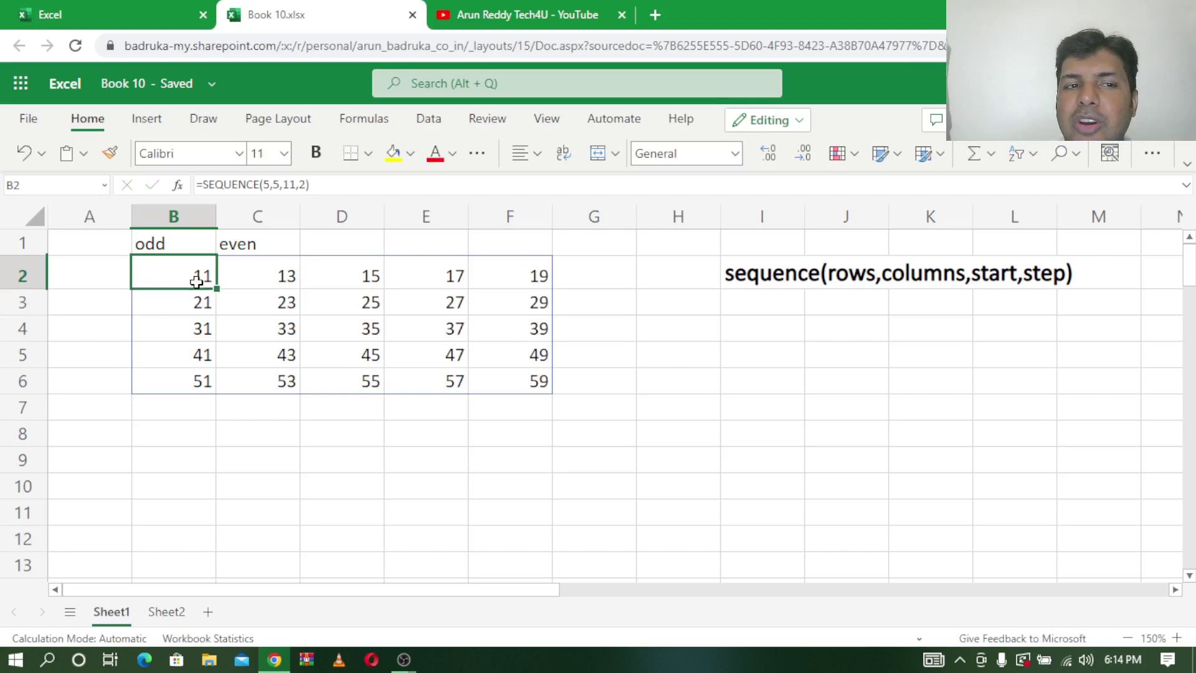
left_click(267, 281)
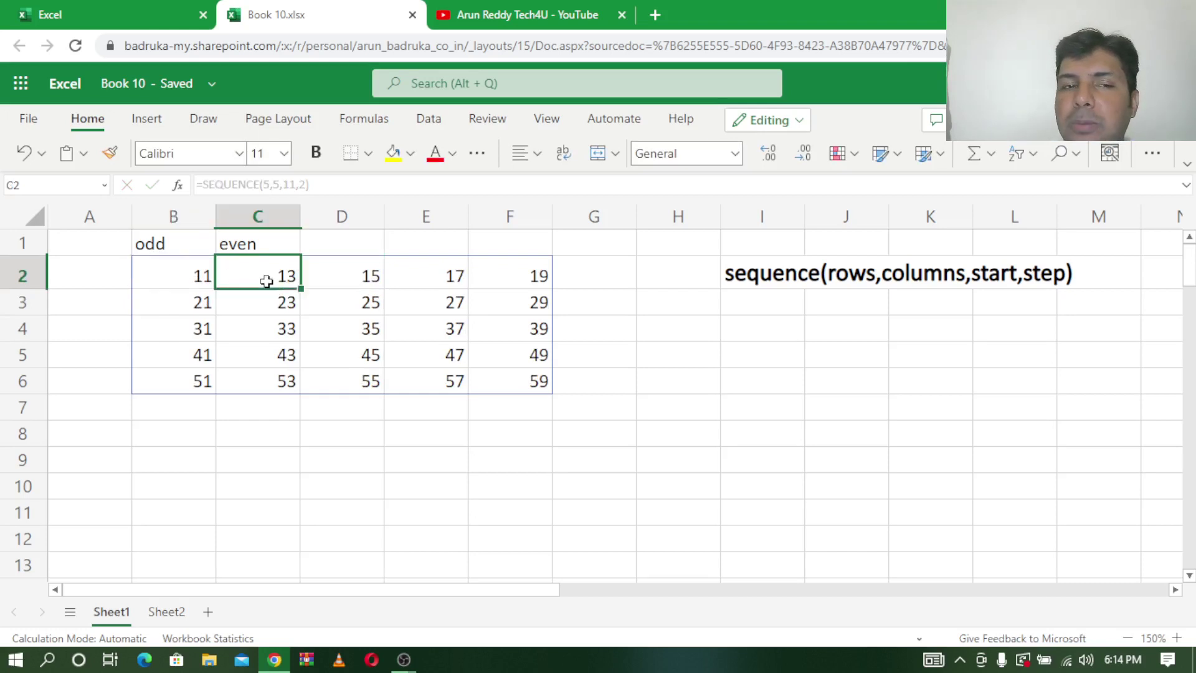
left_click(372, 277)
left_click(458, 276)
left_click(535, 274)
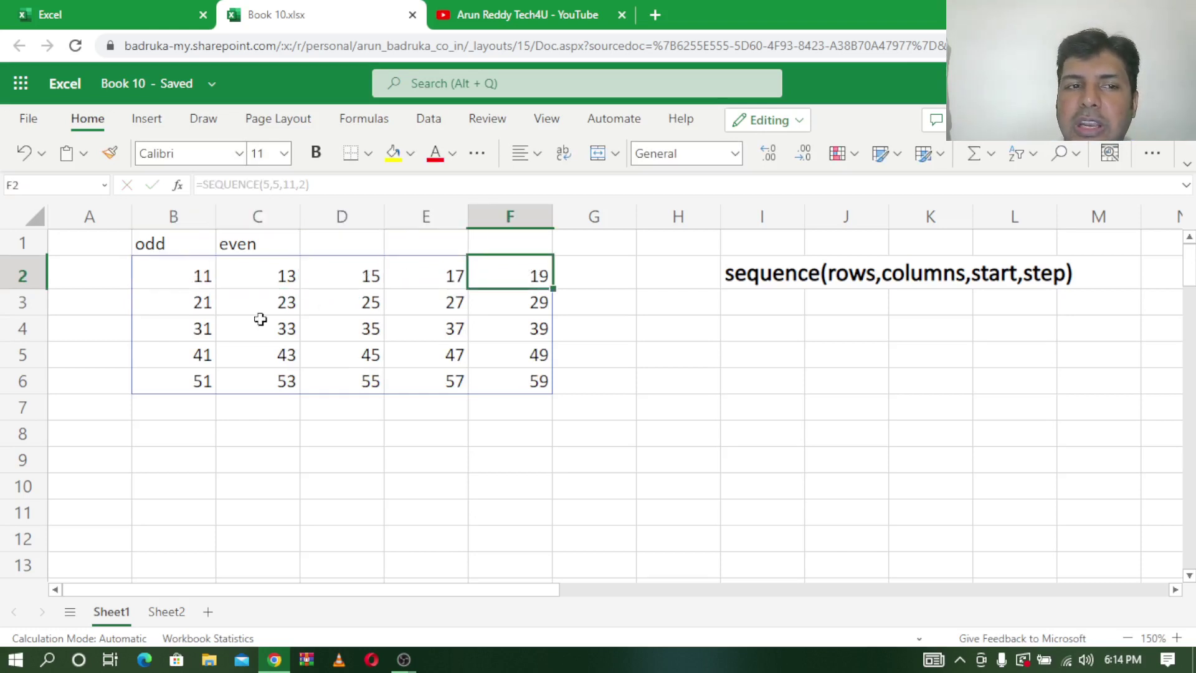
Reshape it to =SEQUENCE(10,1,11,2), listing odd numbers 11–29 down column B
double_click(196, 274)
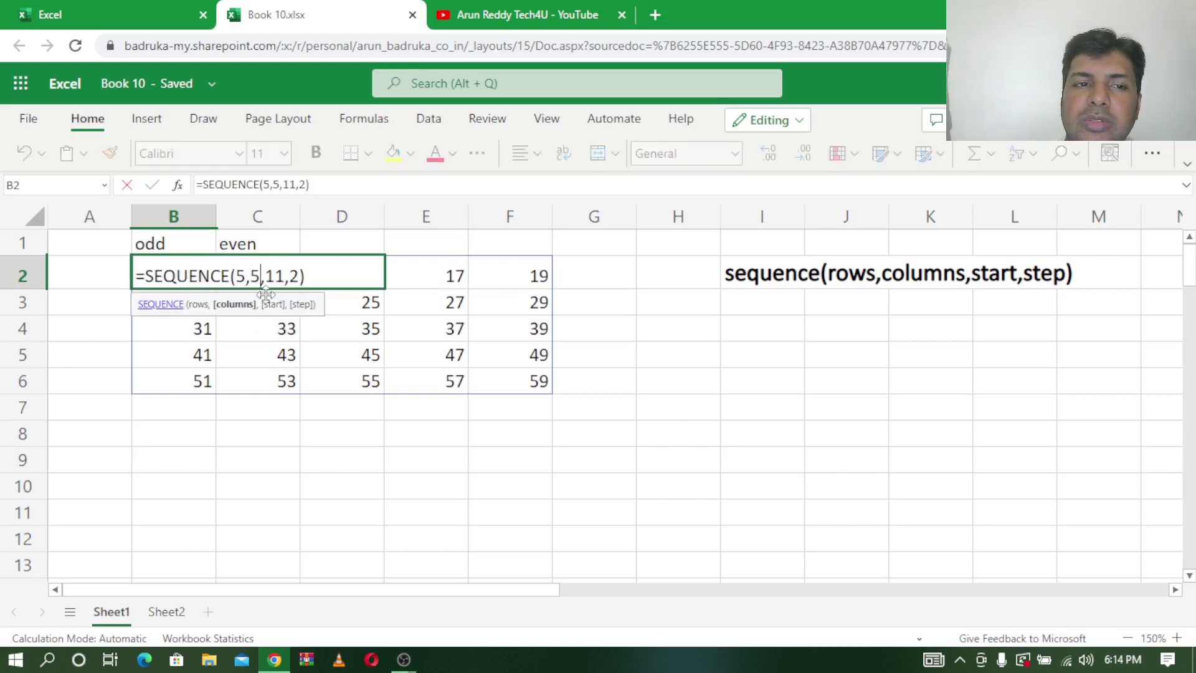
key("BackSpace")
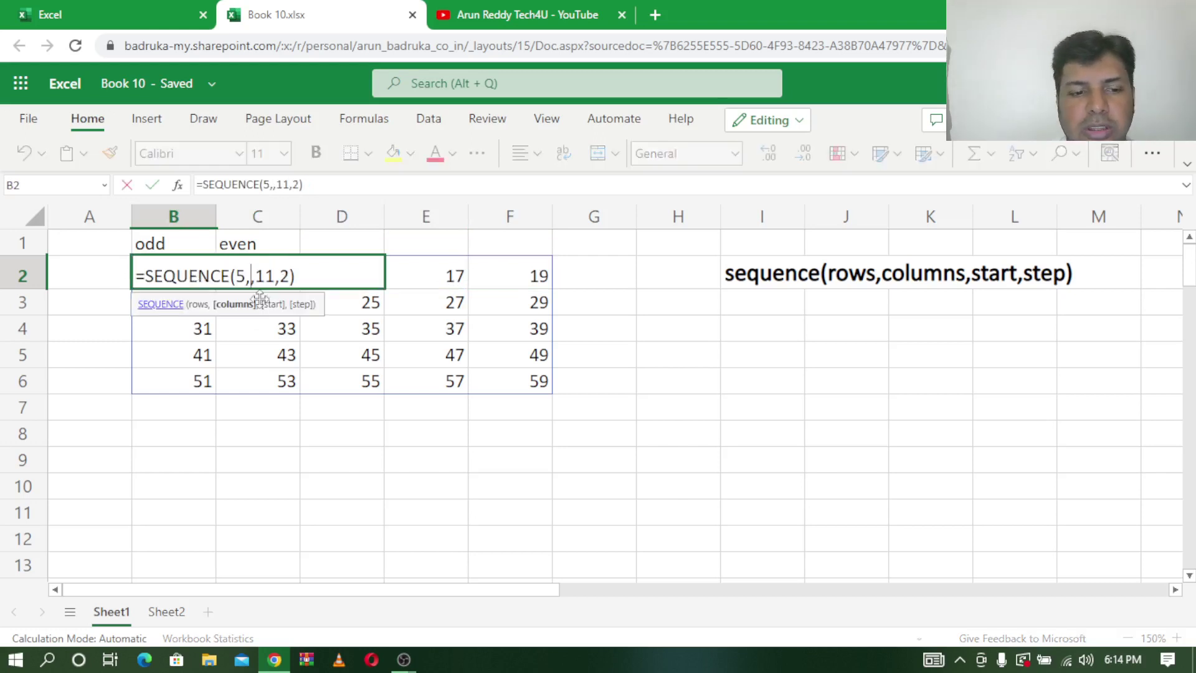
type("1")
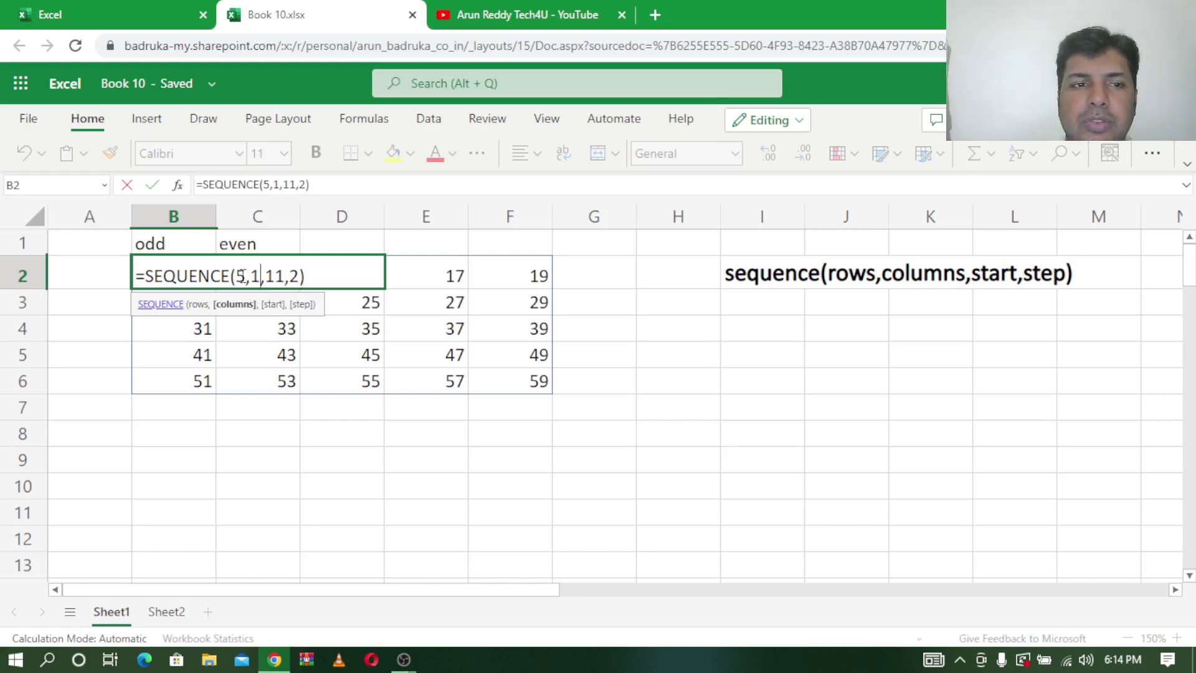
left_click(243, 276)
key("BackSpace")
type("10")
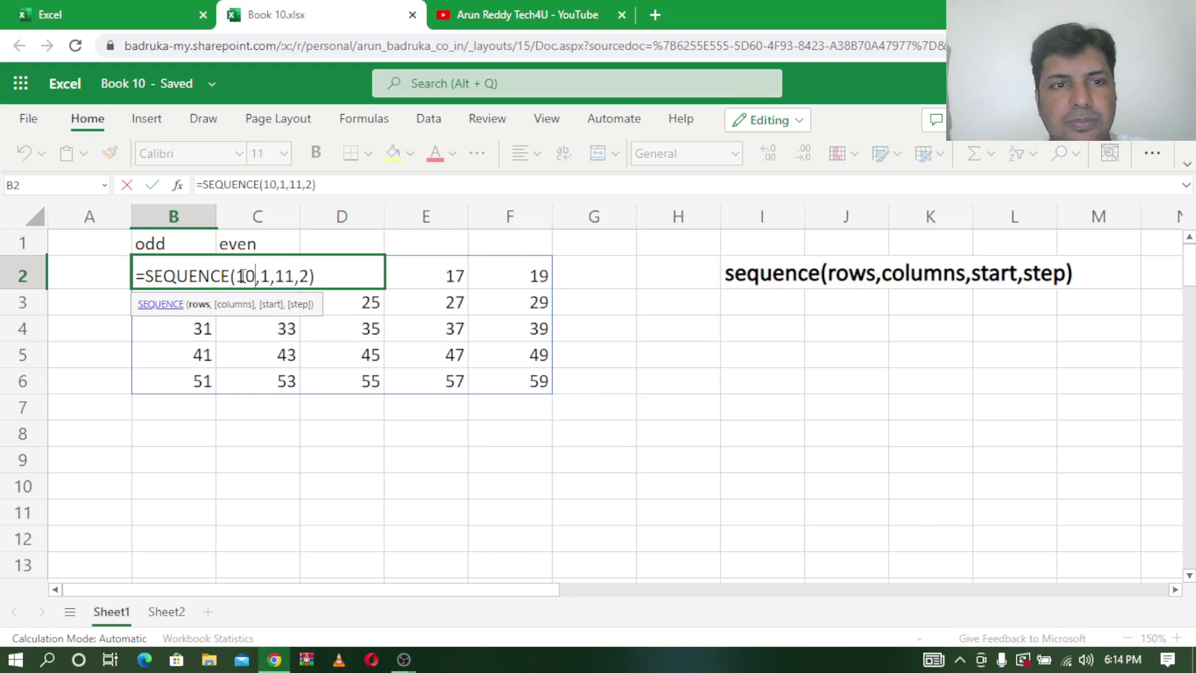
key("Return")
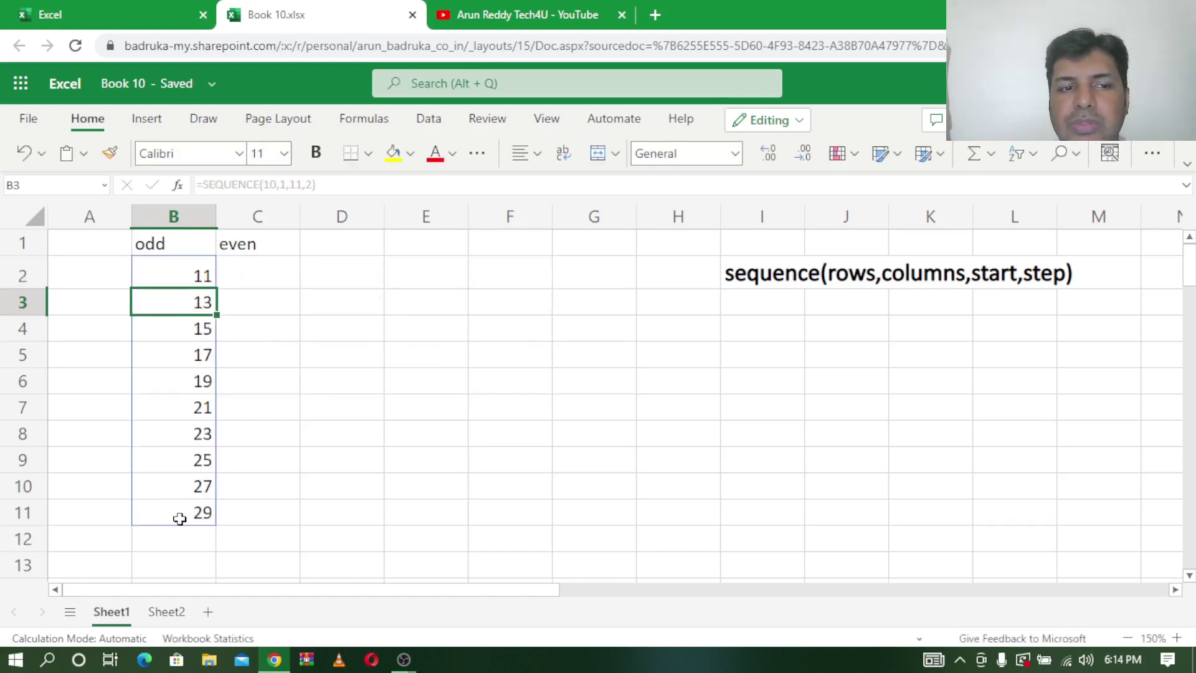
double_click(178, 274)
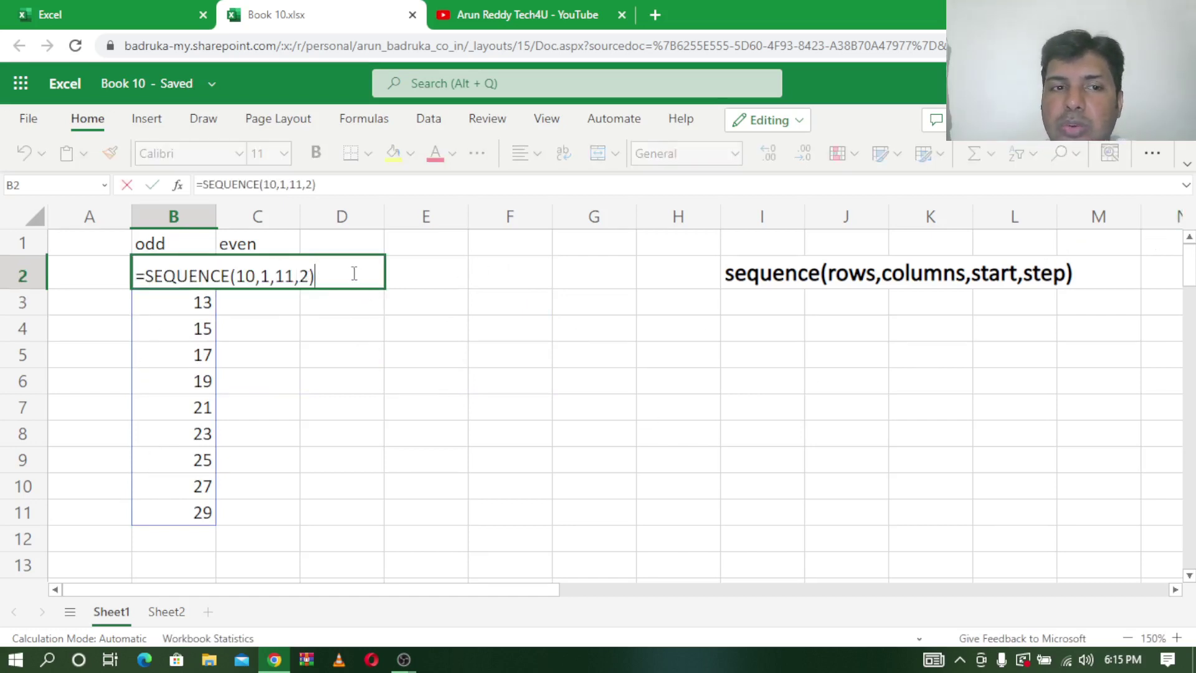
key("Return")
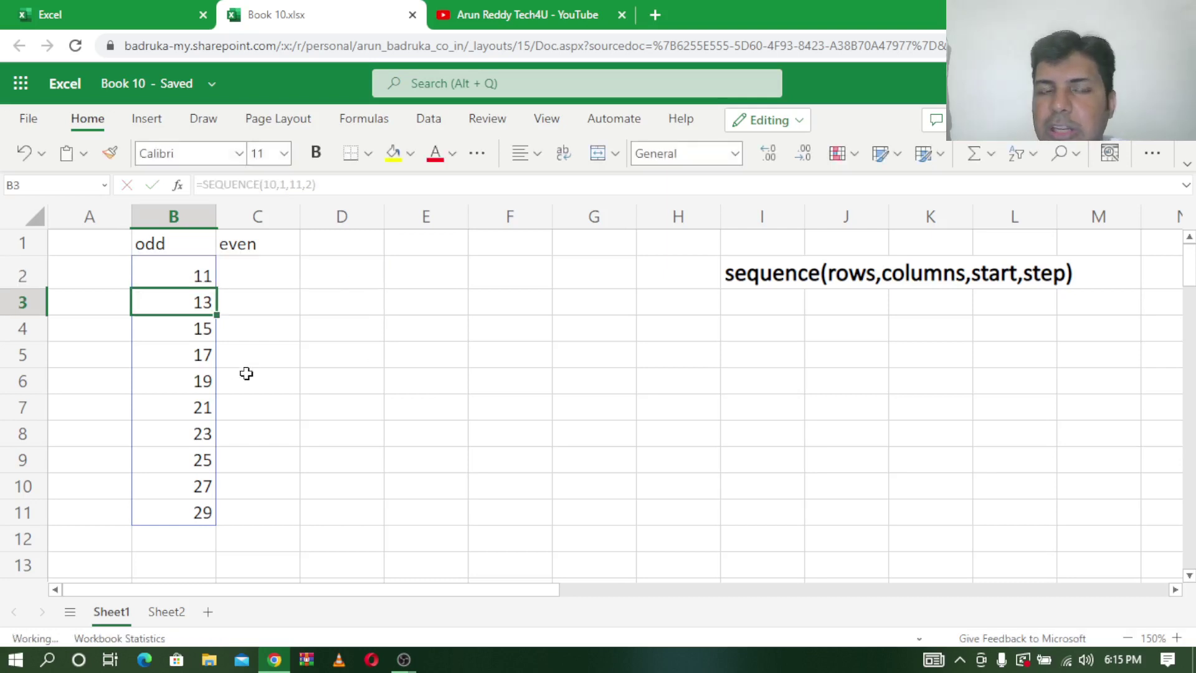
Go to Sheet2, point out the last name in the list, and select A2
left_click(167, 617)
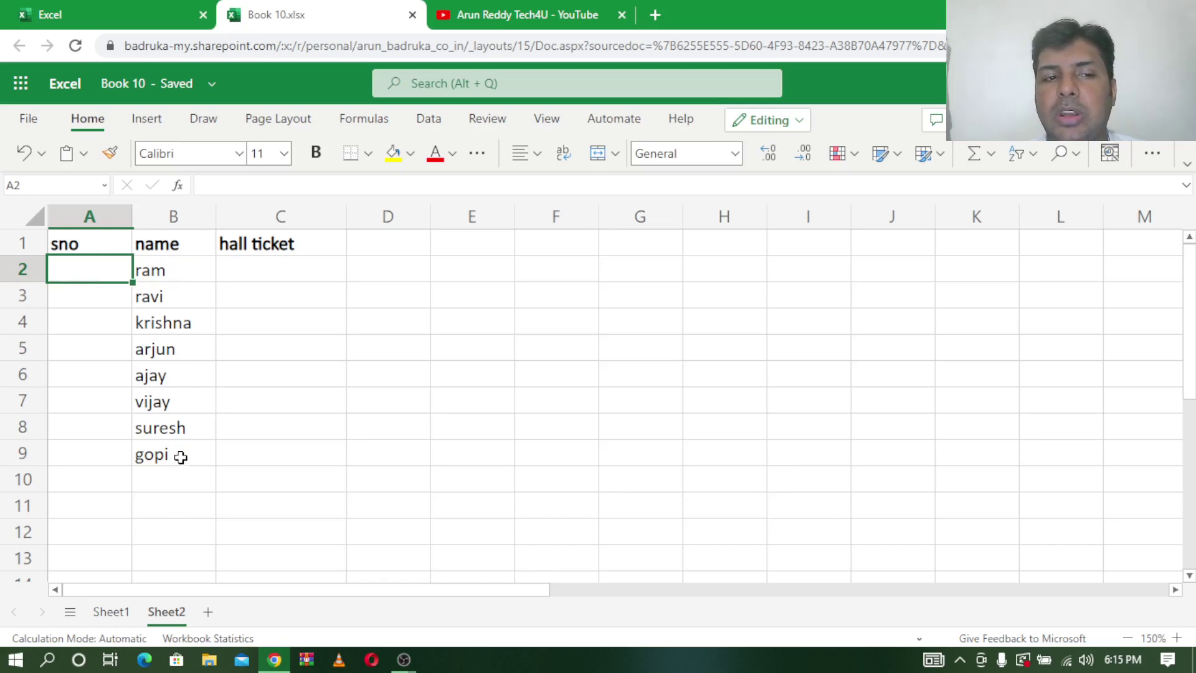
left_click(178, 456)
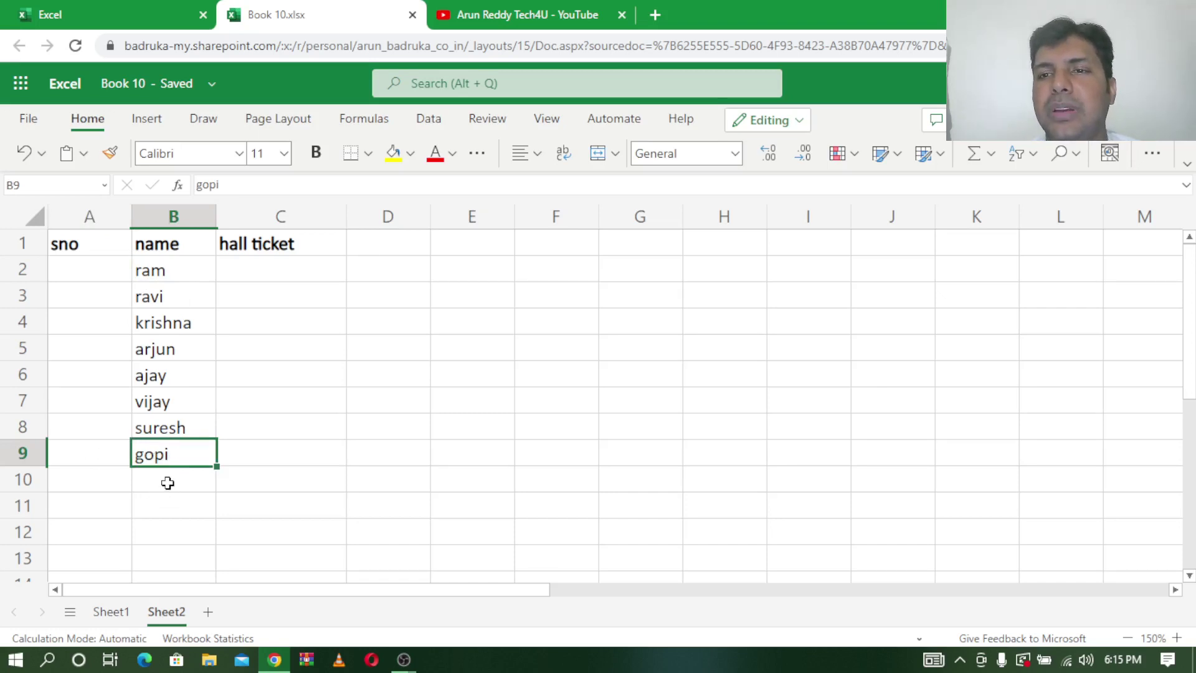
left_click(100, 269)
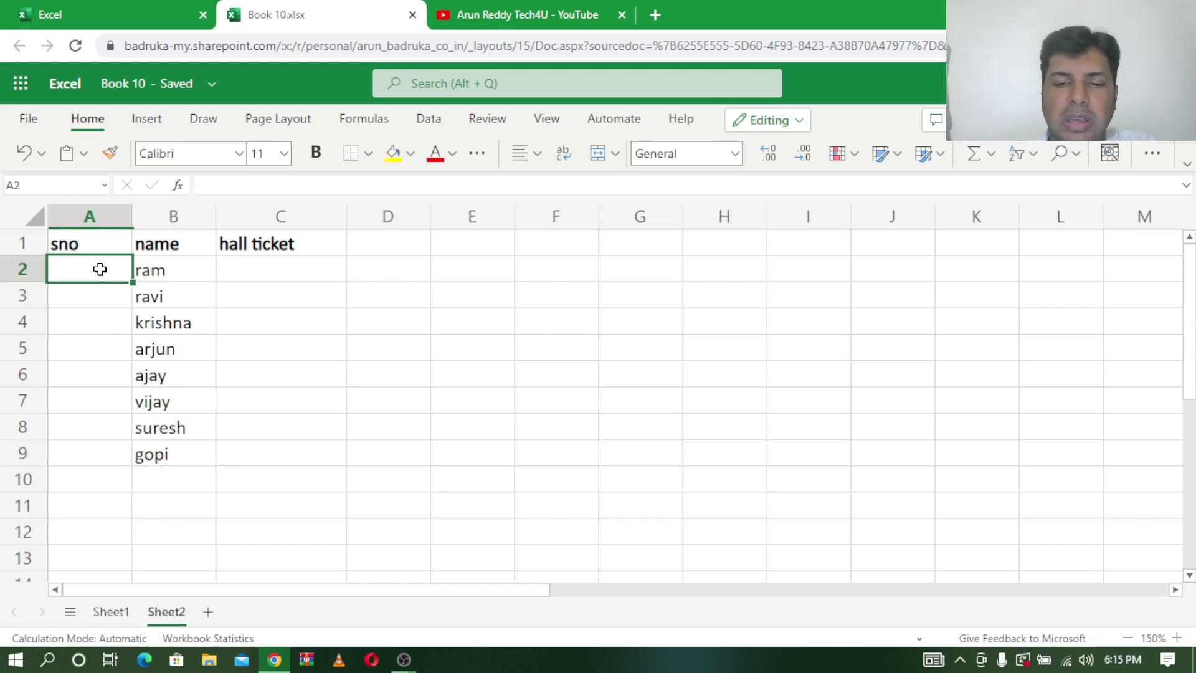
Enter =SEQUENCE(COUNTA(B:B)-1) in A2 so serial numbers follow the number of names
type("=se")
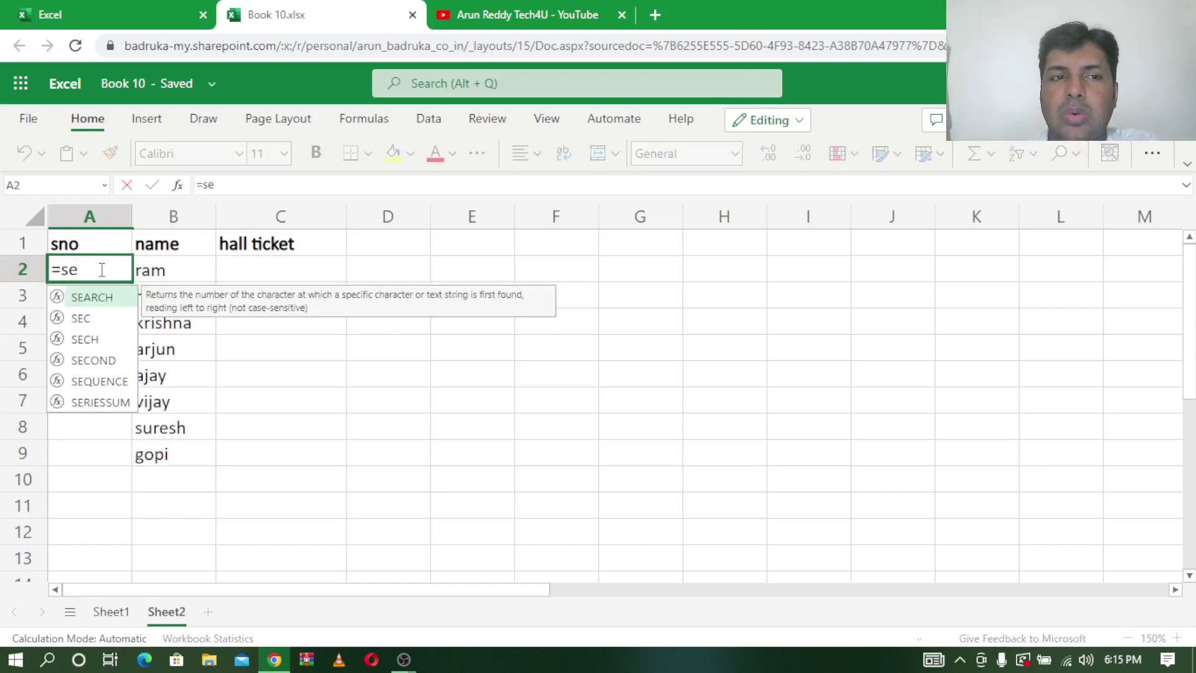
type("qu")
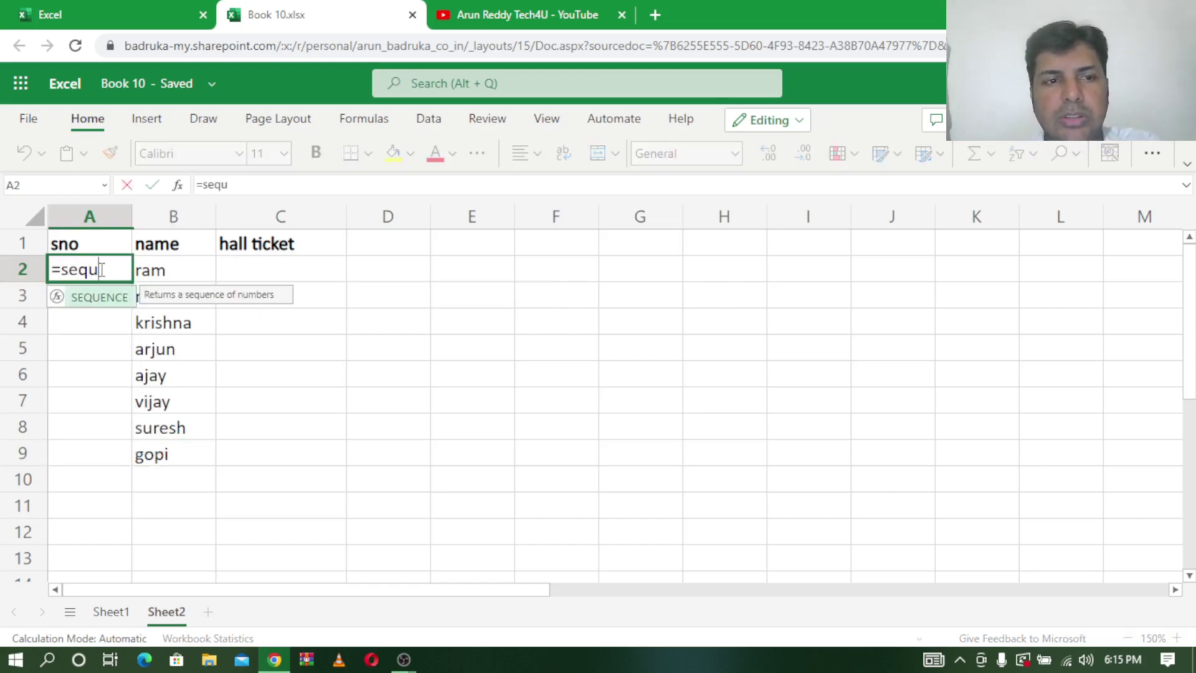
key("Tab")
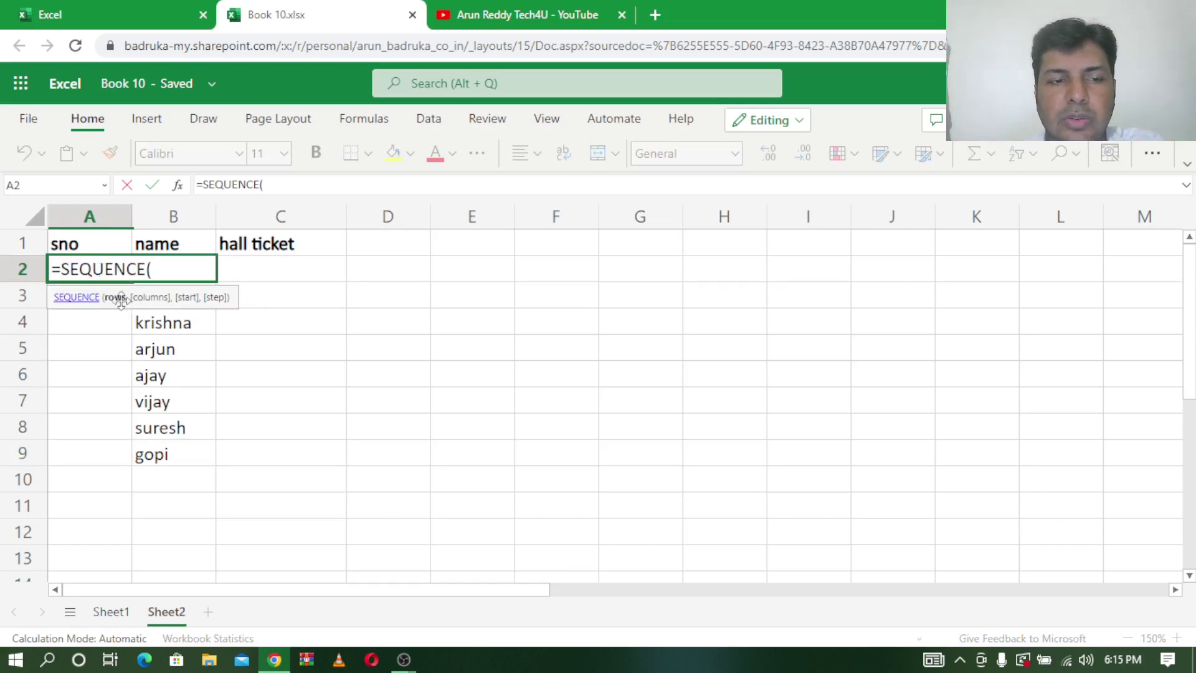
type("co")
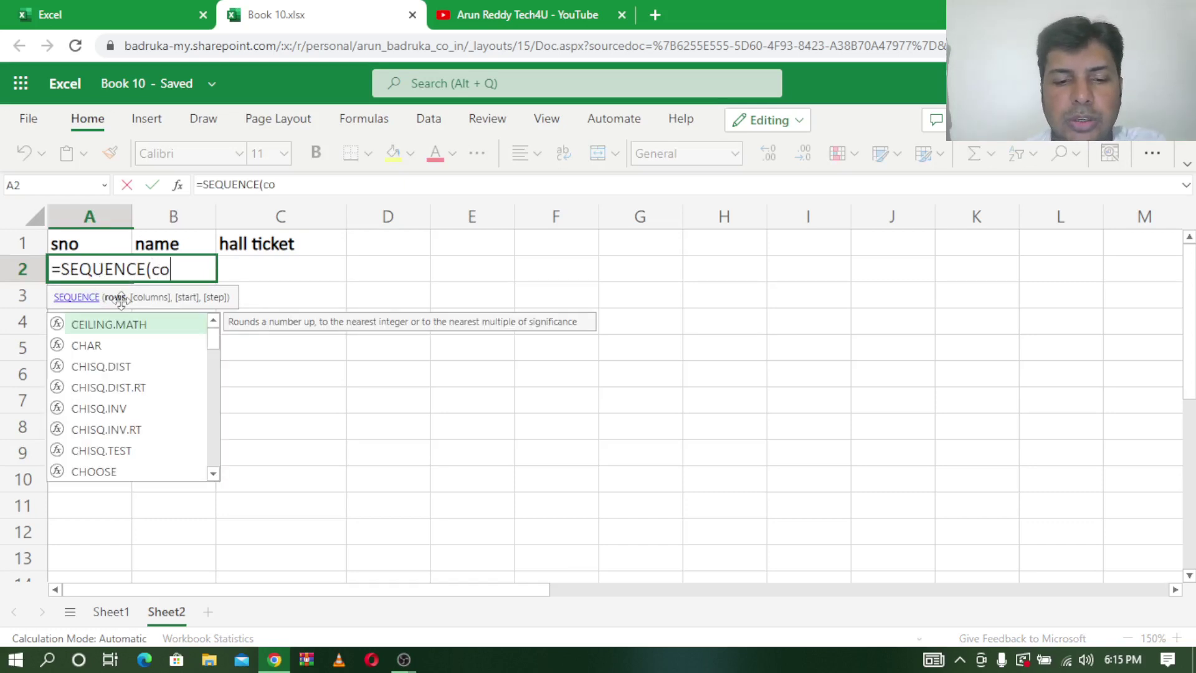
type("unta")
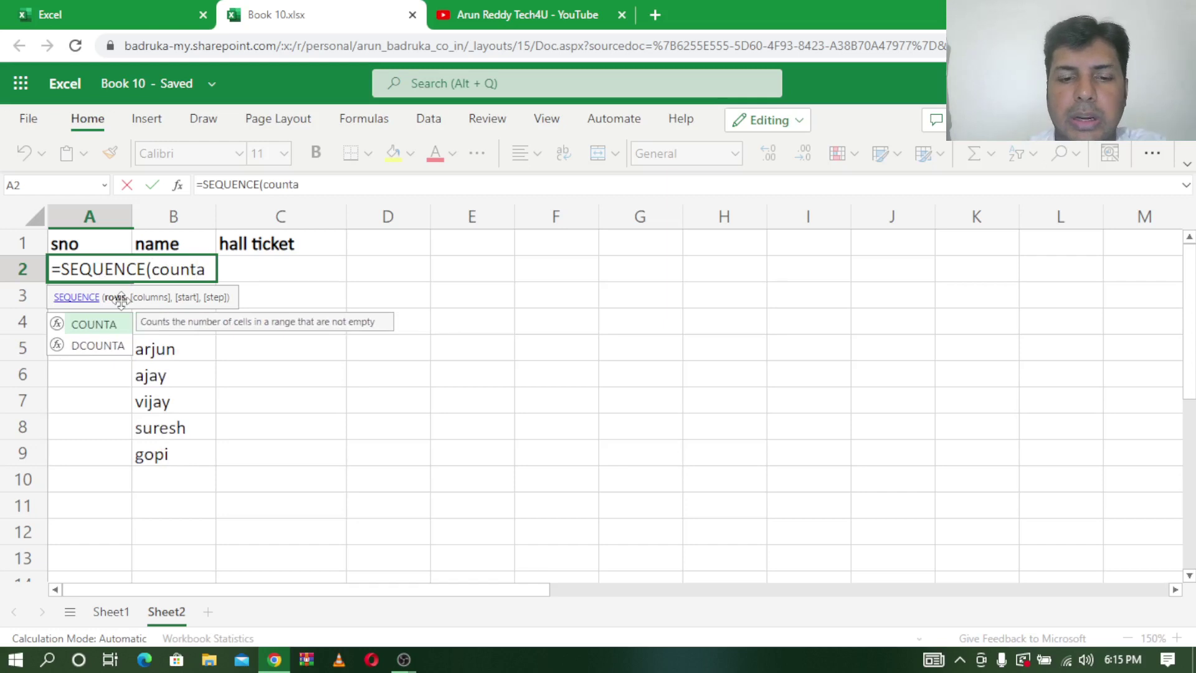
type("(")
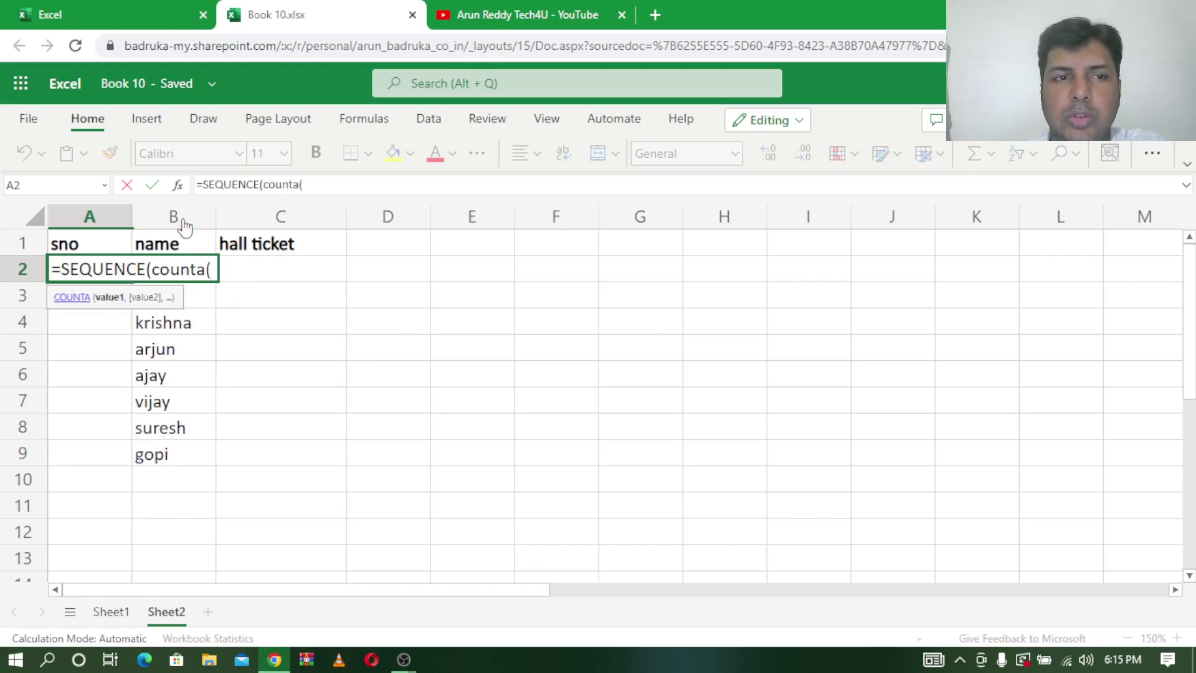
type("b:b")
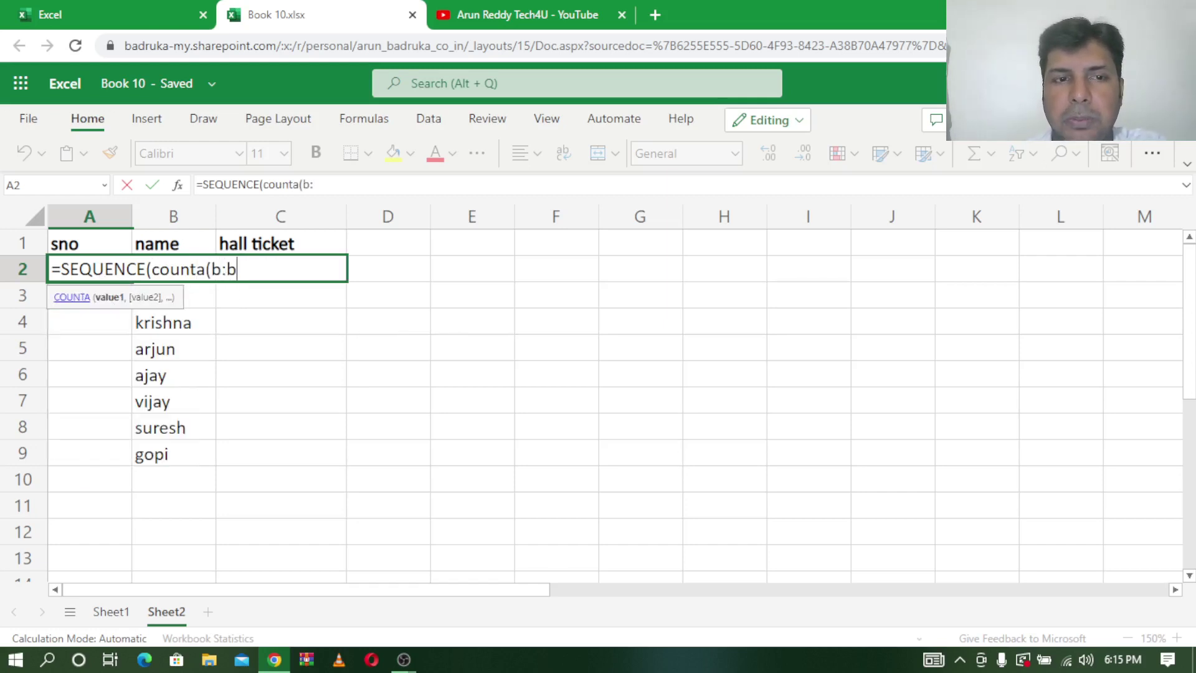
type(")")
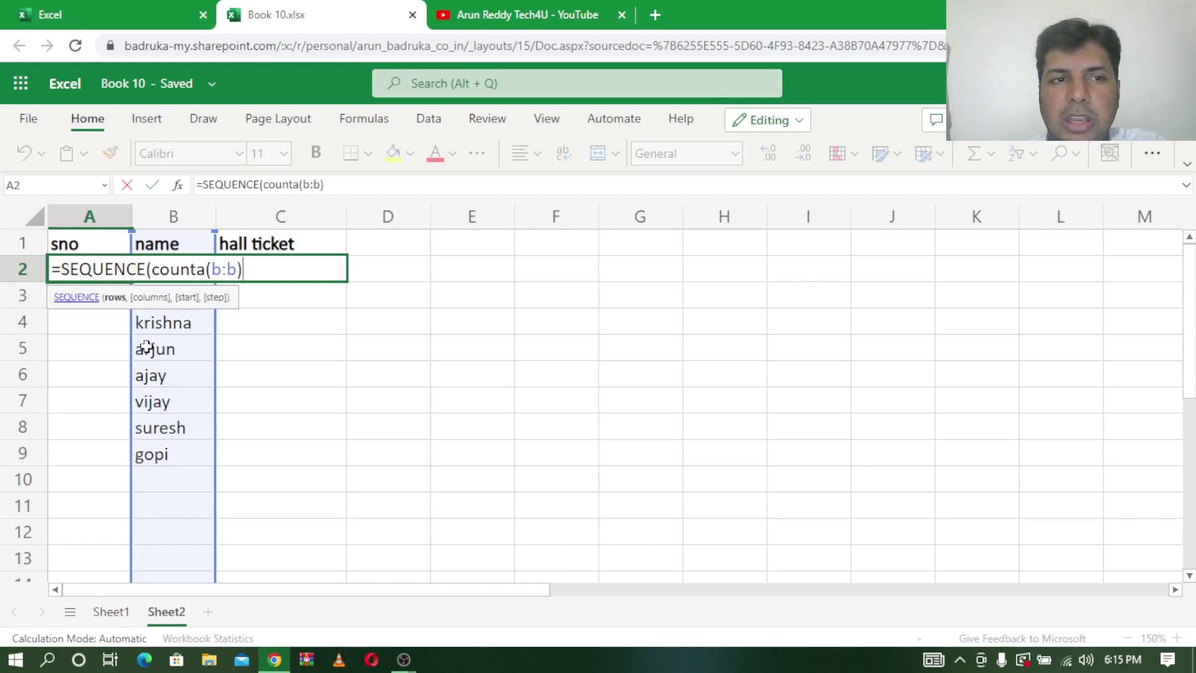
type("-")
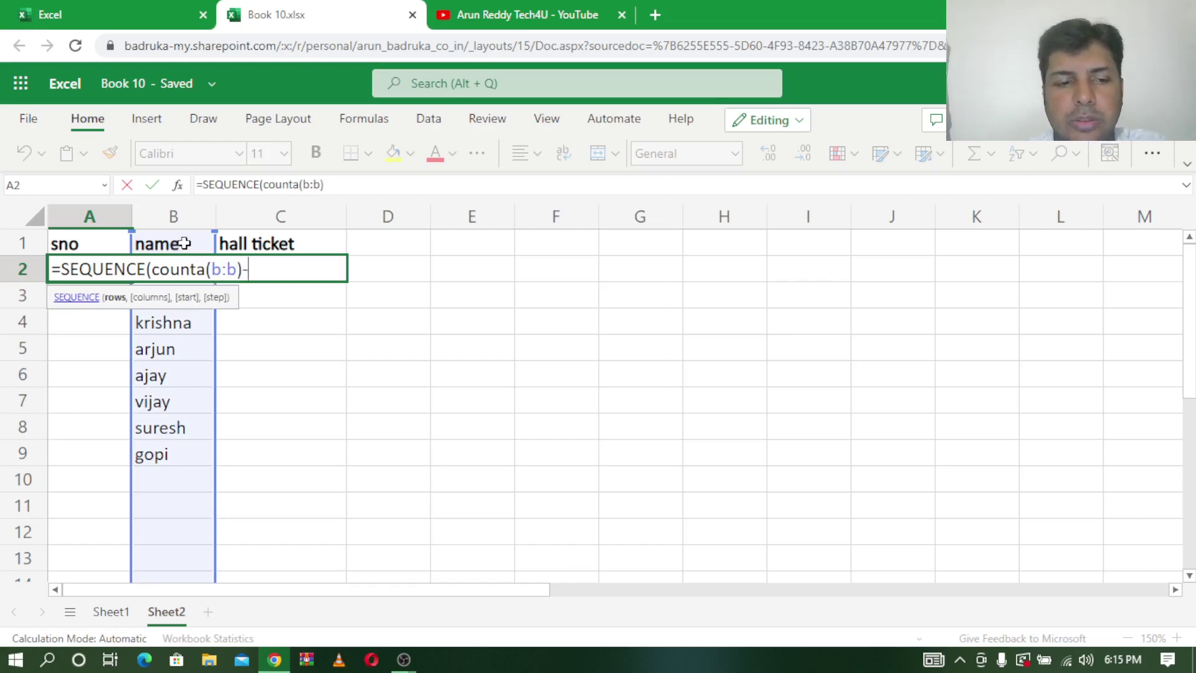
type("1")
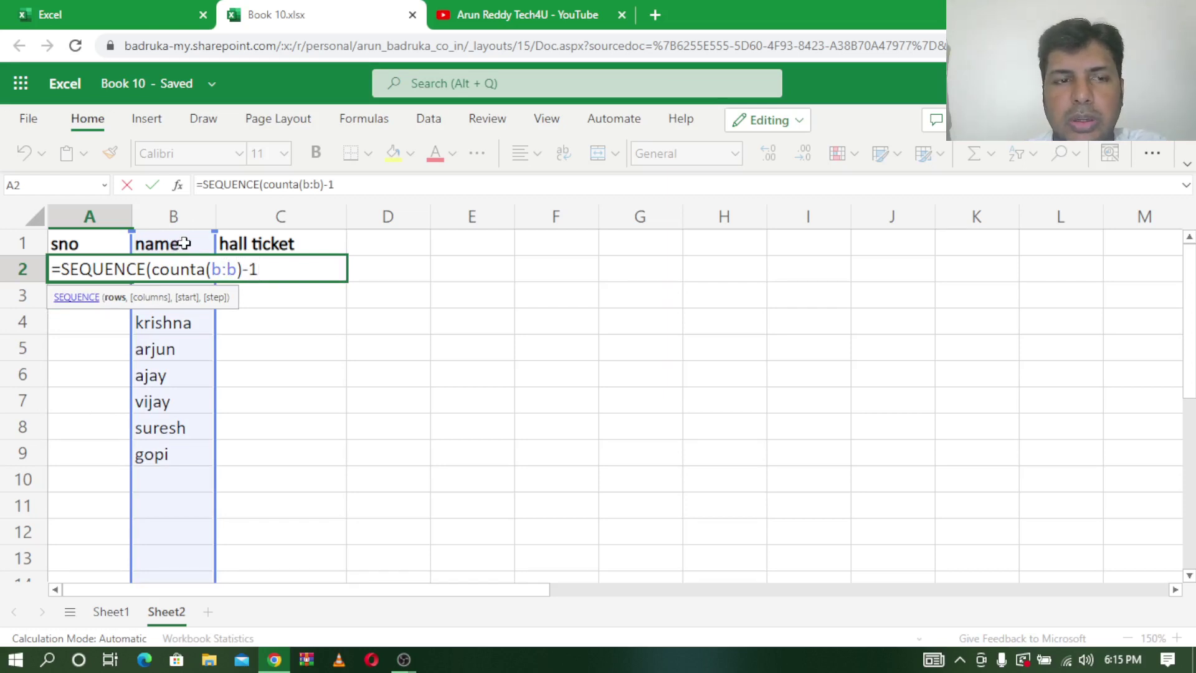
type(",")
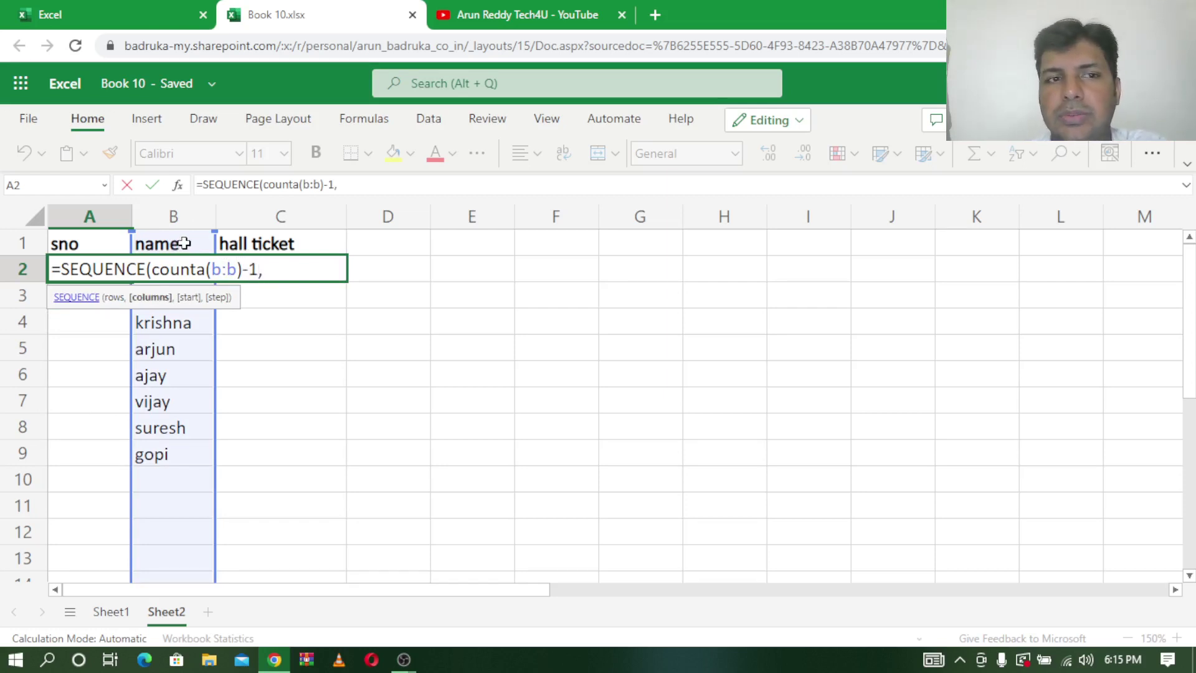
key("BackSpace")
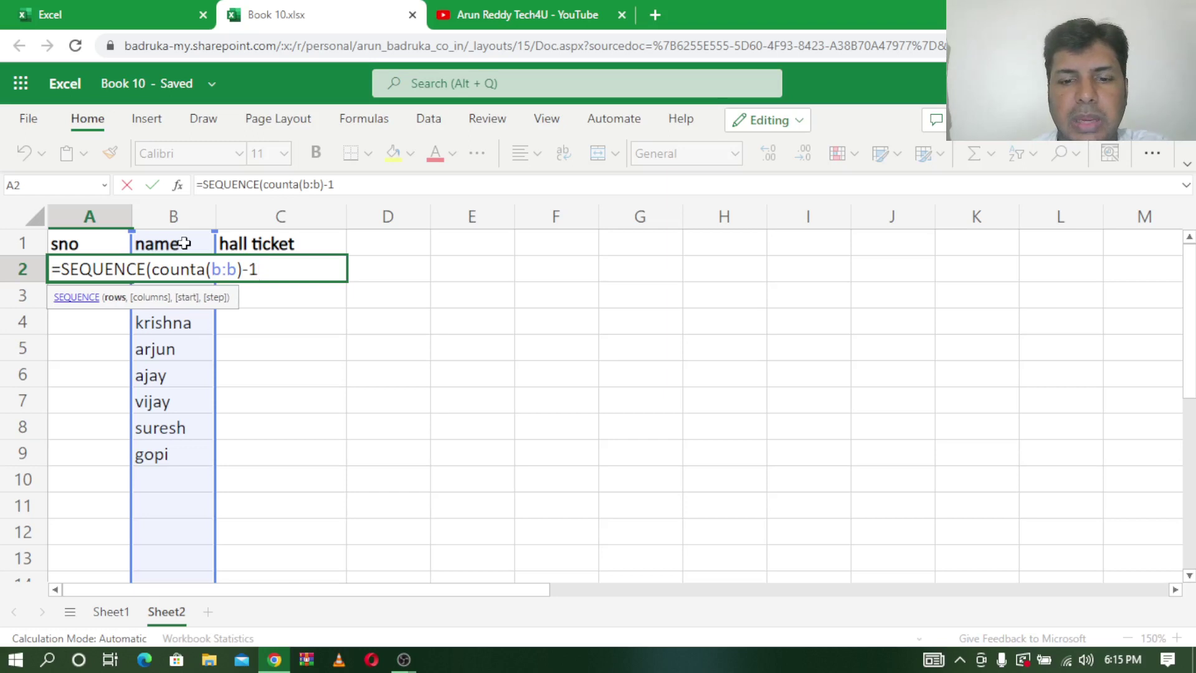
type(")")
key("Return")
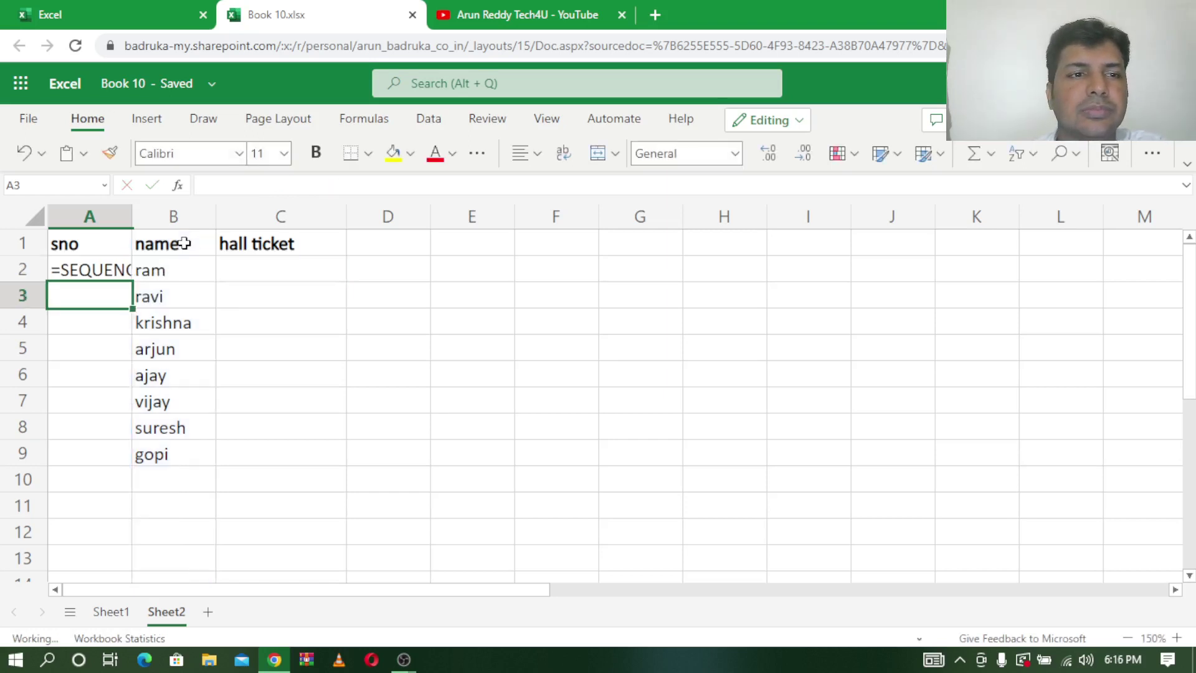
left_click(167, 457)
Replace gopi with raju in B9, then check that the A9 serial formula still spills to 8
key("Delete")
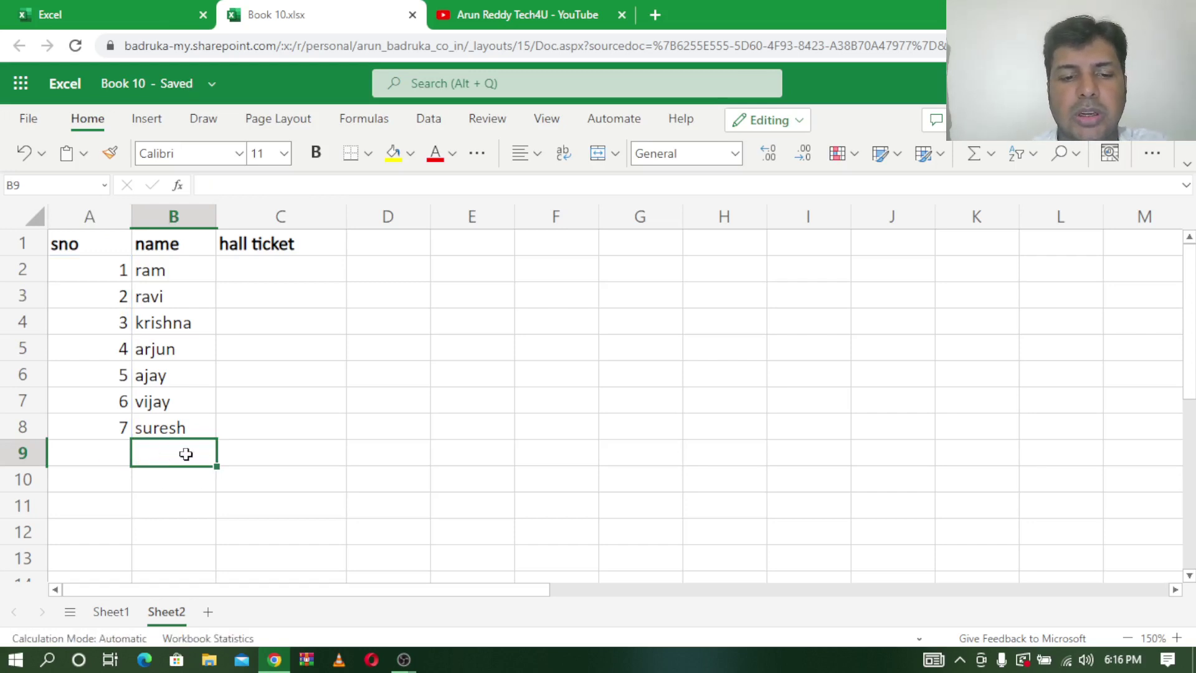
type("raj")
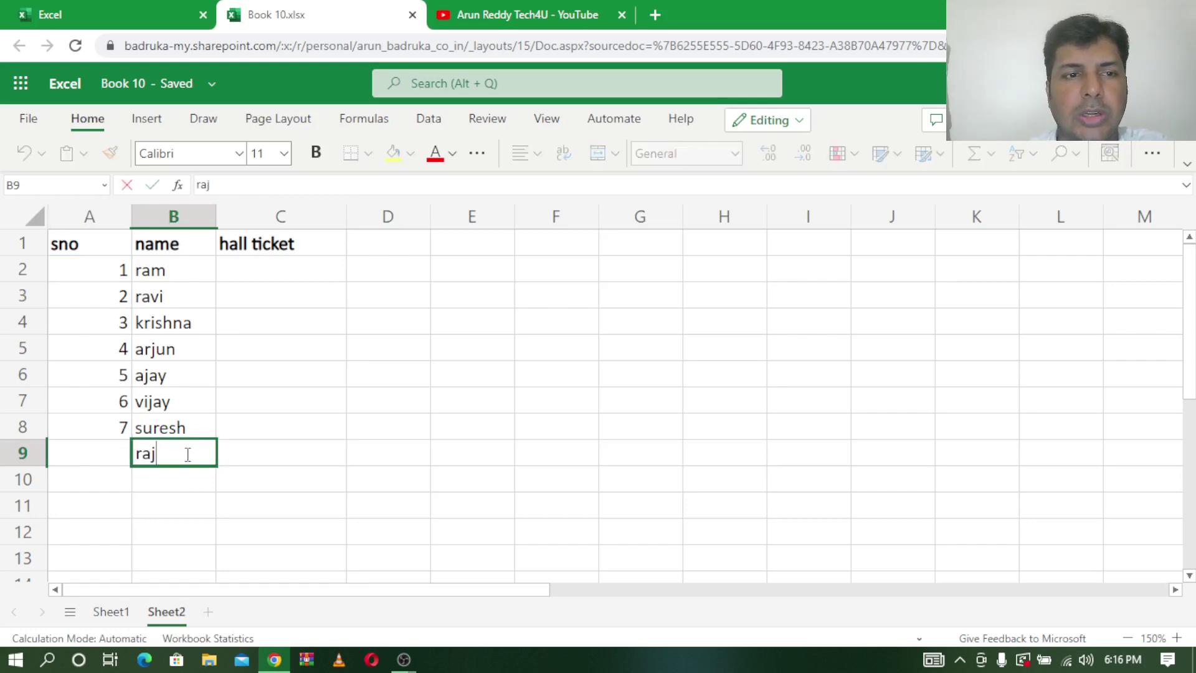
type("u")
key("Return")
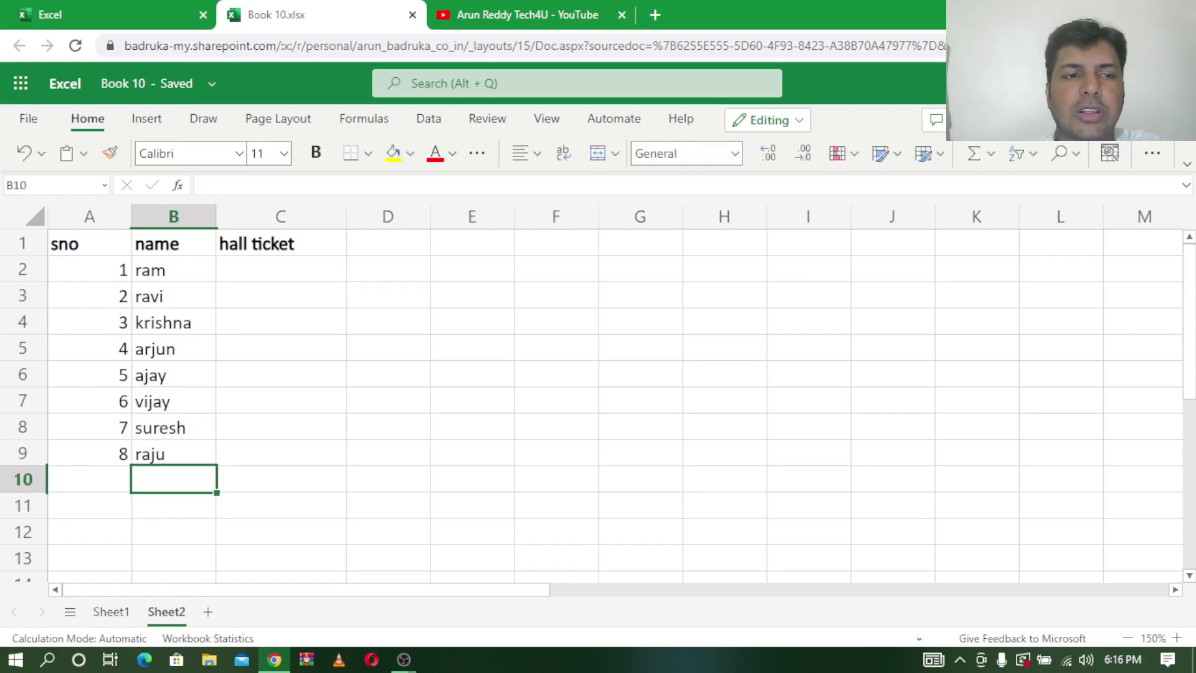
left_click(104, 458)
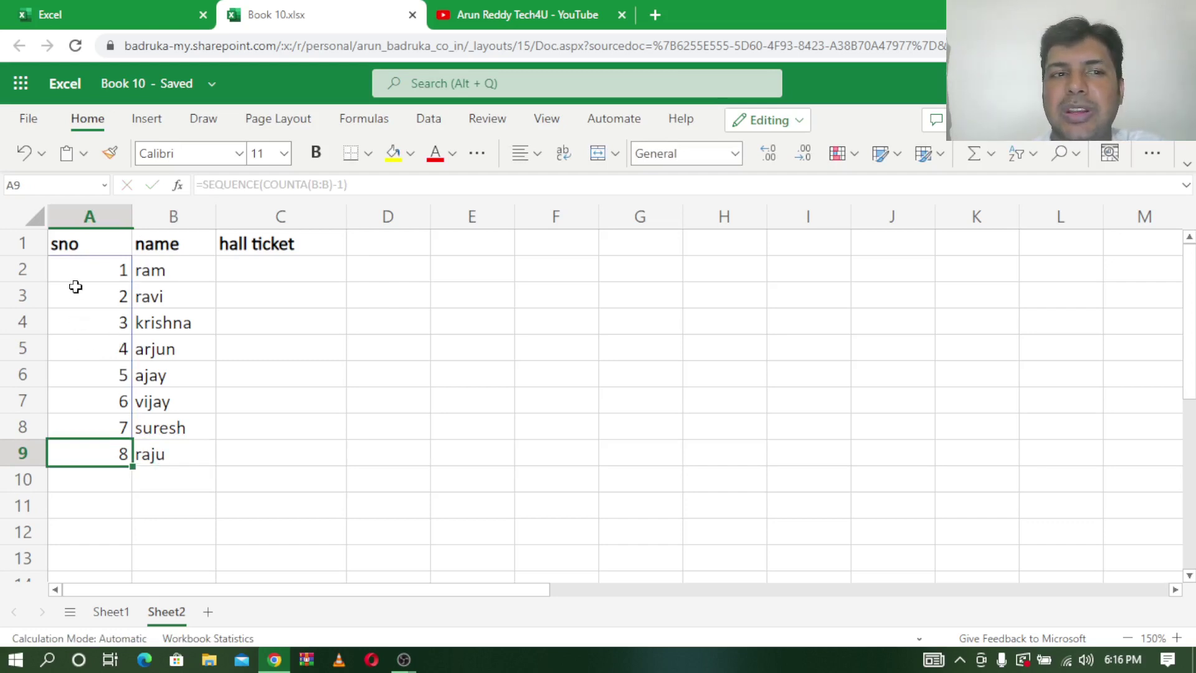
Wrap the A2 formula as =ROMAN(SEQUENCE(COUNTA(B:B)-1)) to show serials I through VIII
double_click(101, 266)
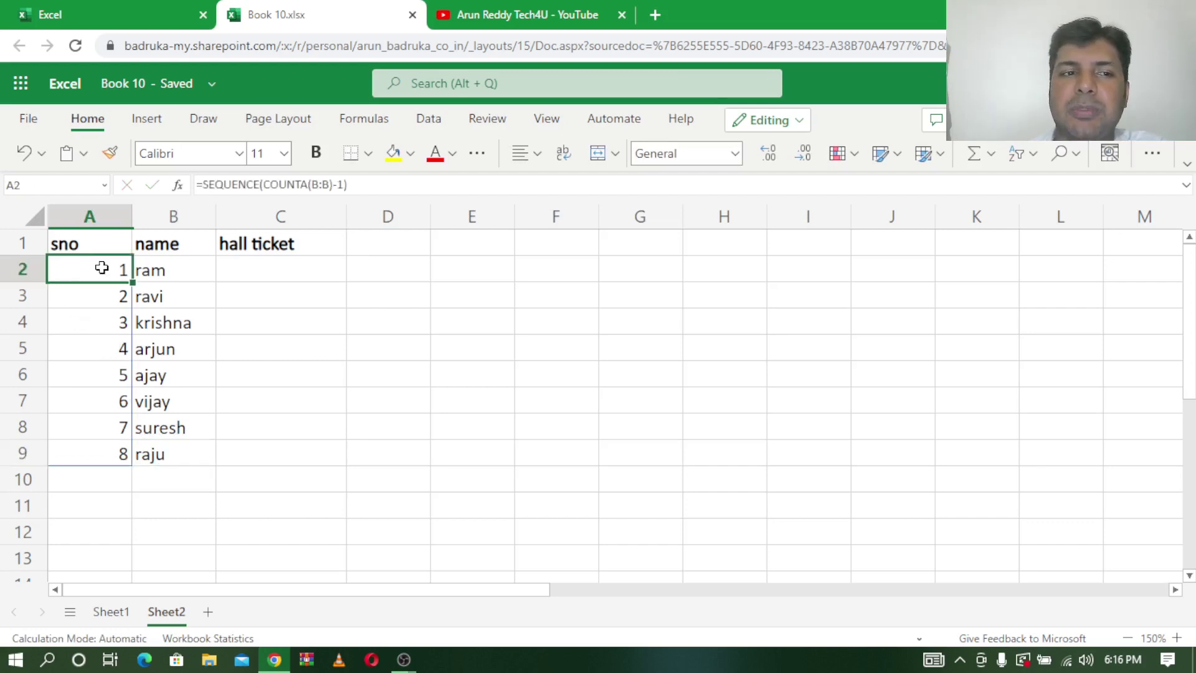
left_click(61, 269)
type("r")
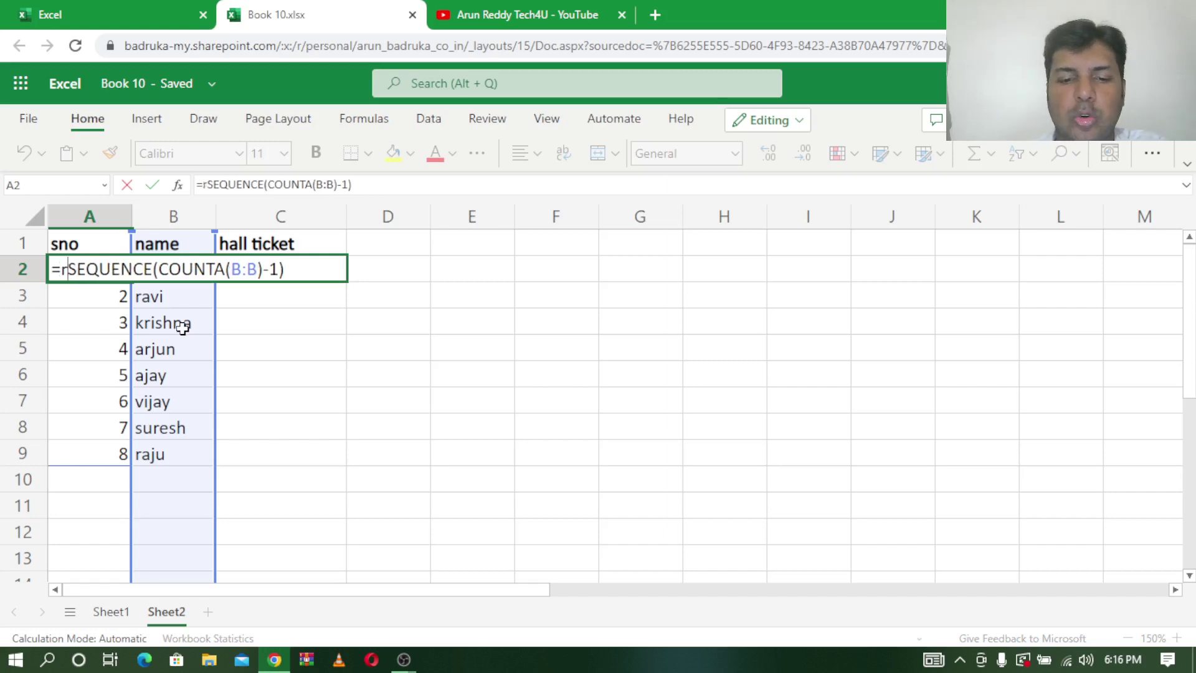
type("oman")
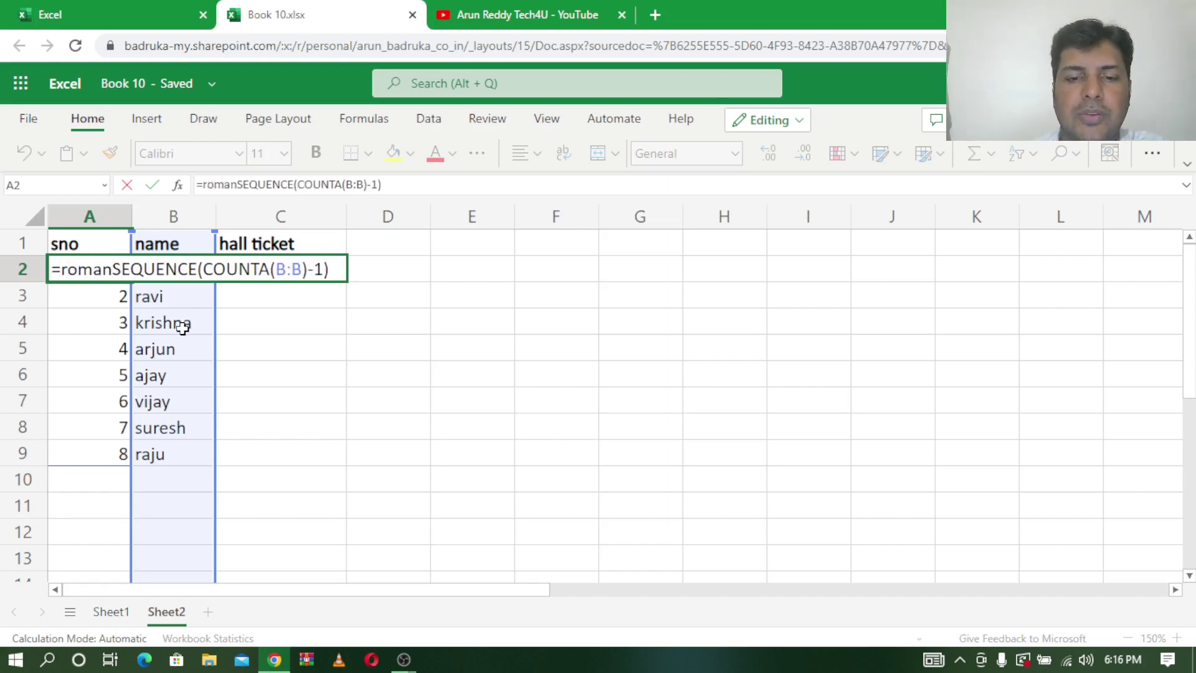
type("(")
key("Right")
key("Right")
key("Right")
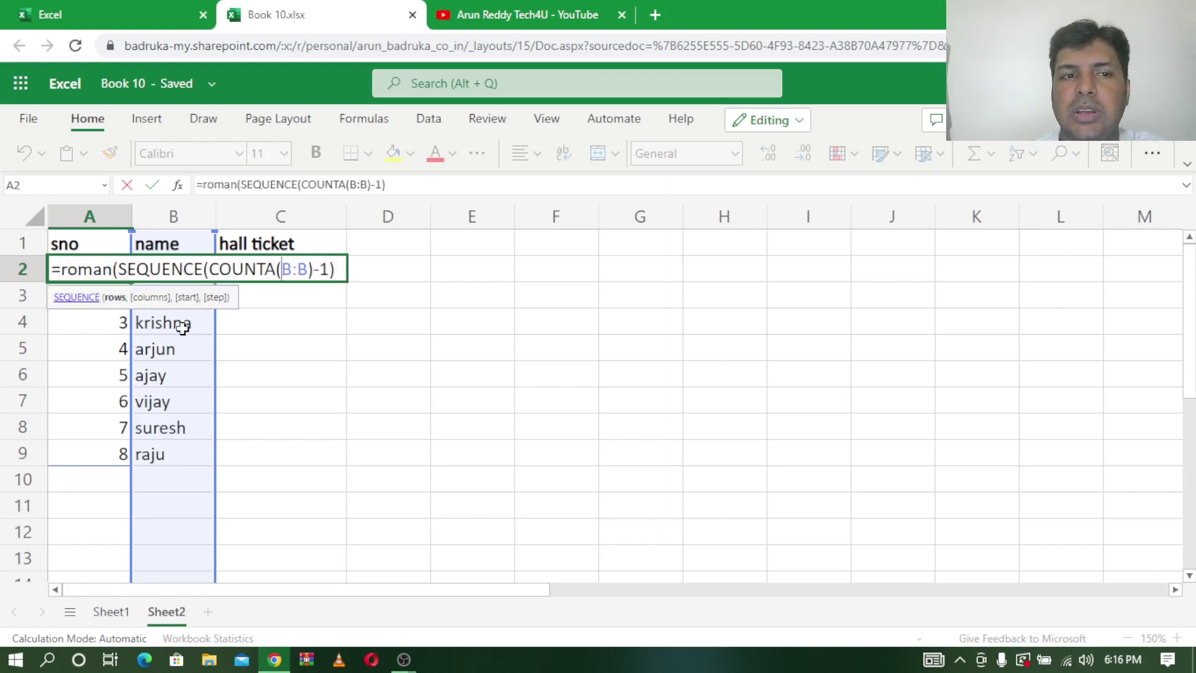
key("Right")
key("Right")
key("Right")
key("Right")
key("Right")
key("Right")
type(")")
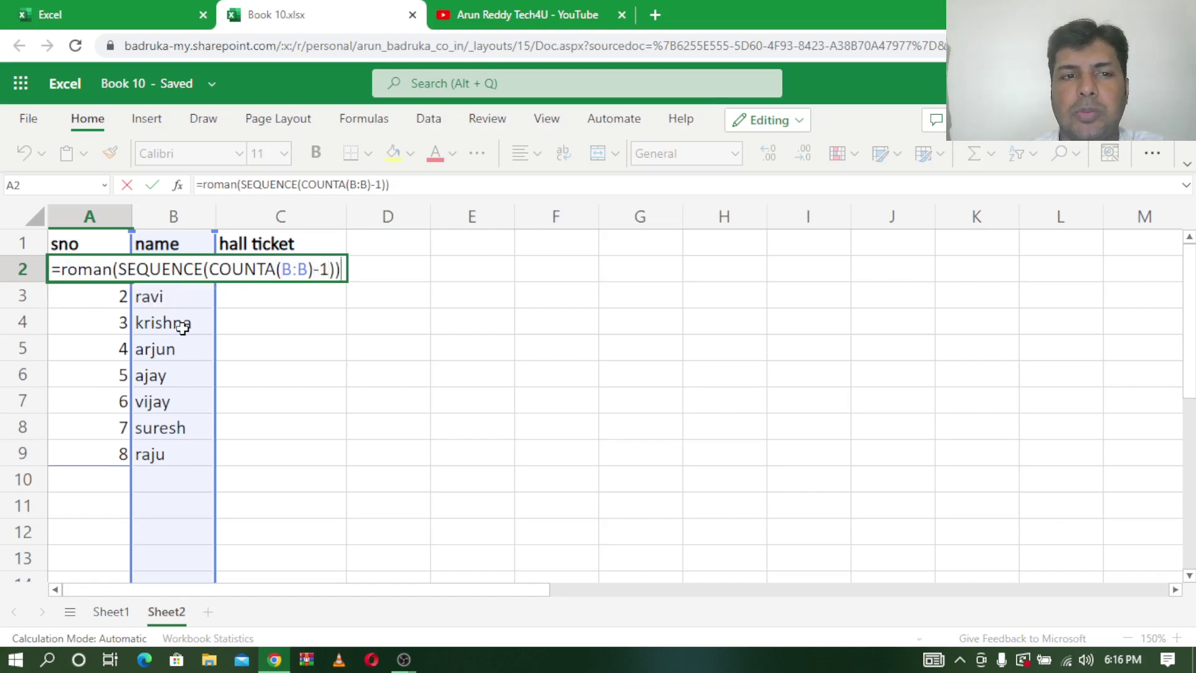
key("Return")
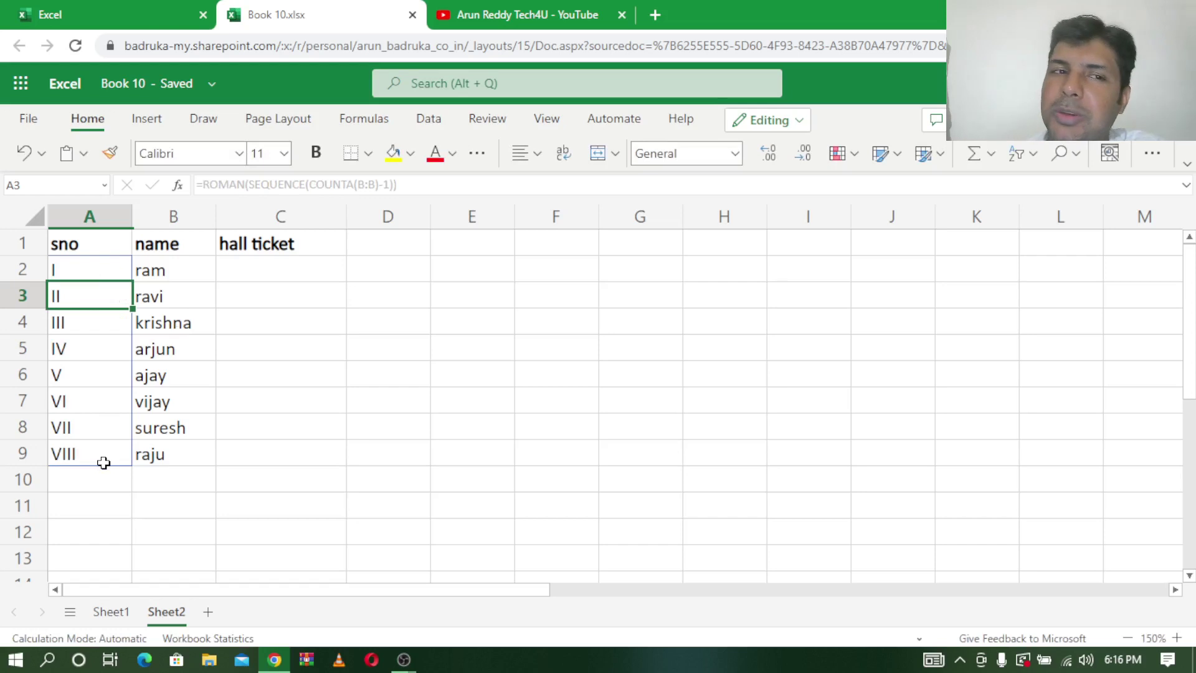
left_click(278, 270)
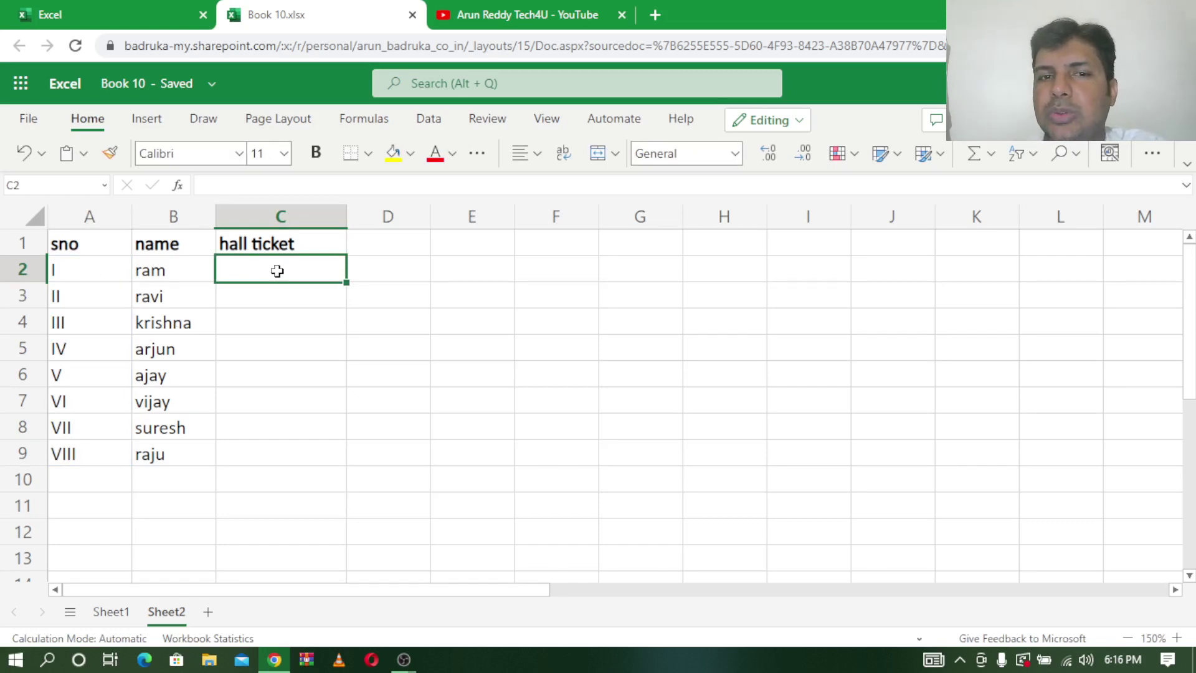
type("=")
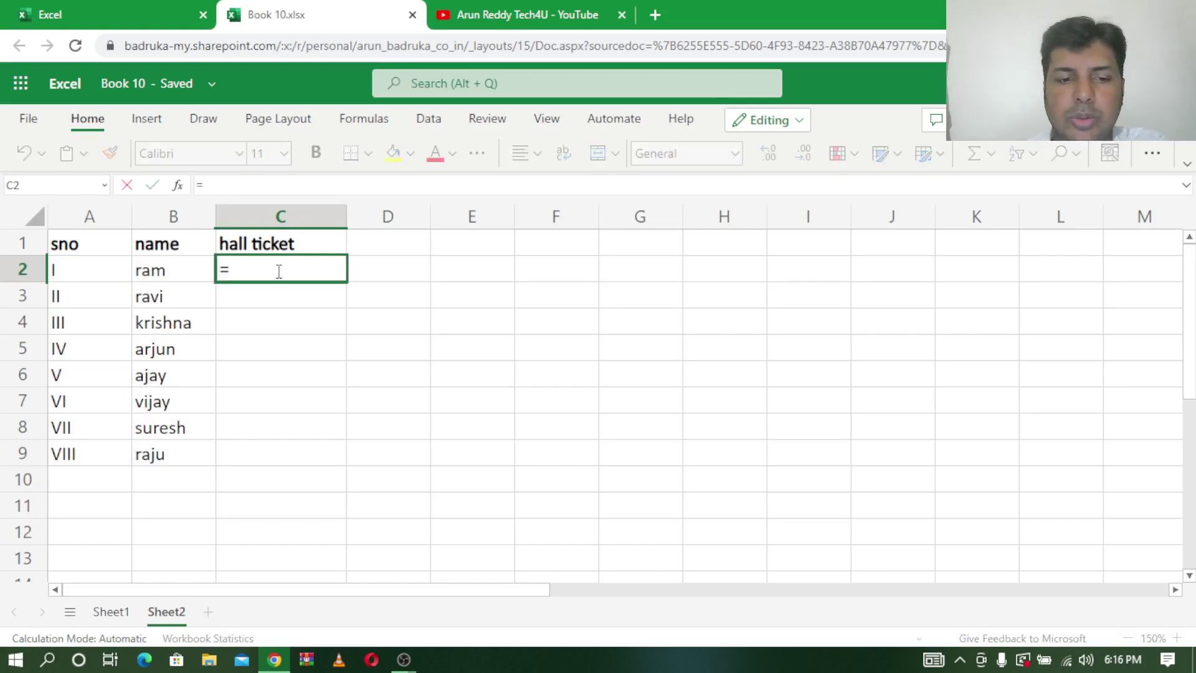
type("106")
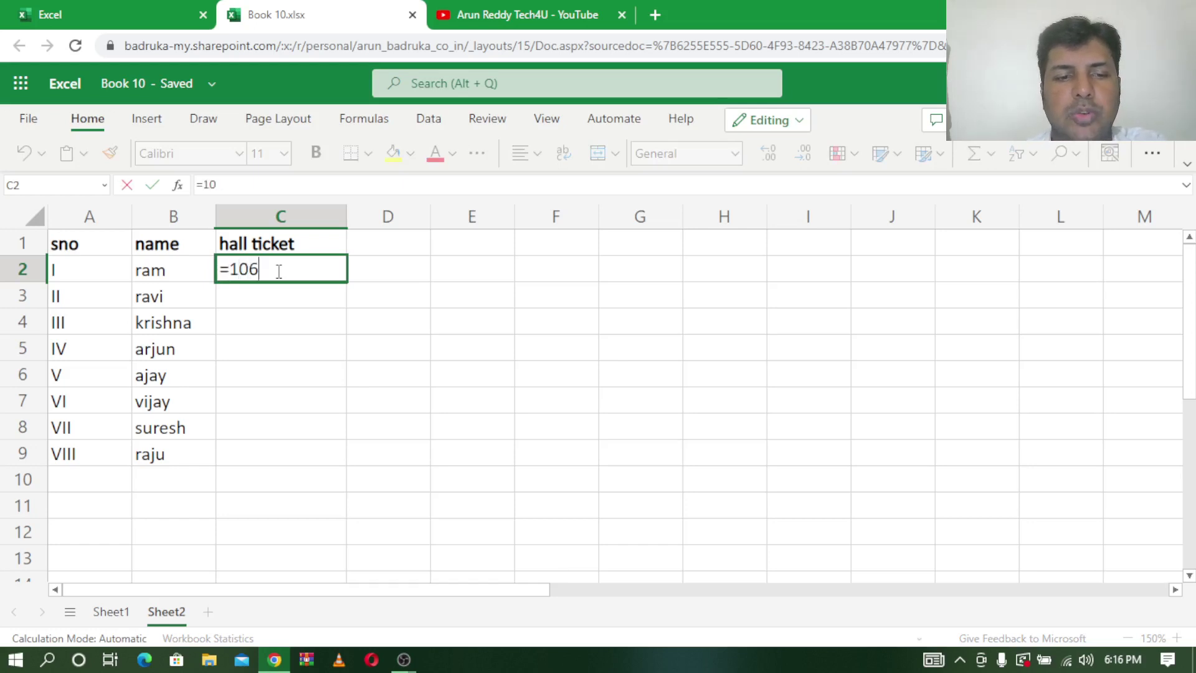
type("4-")
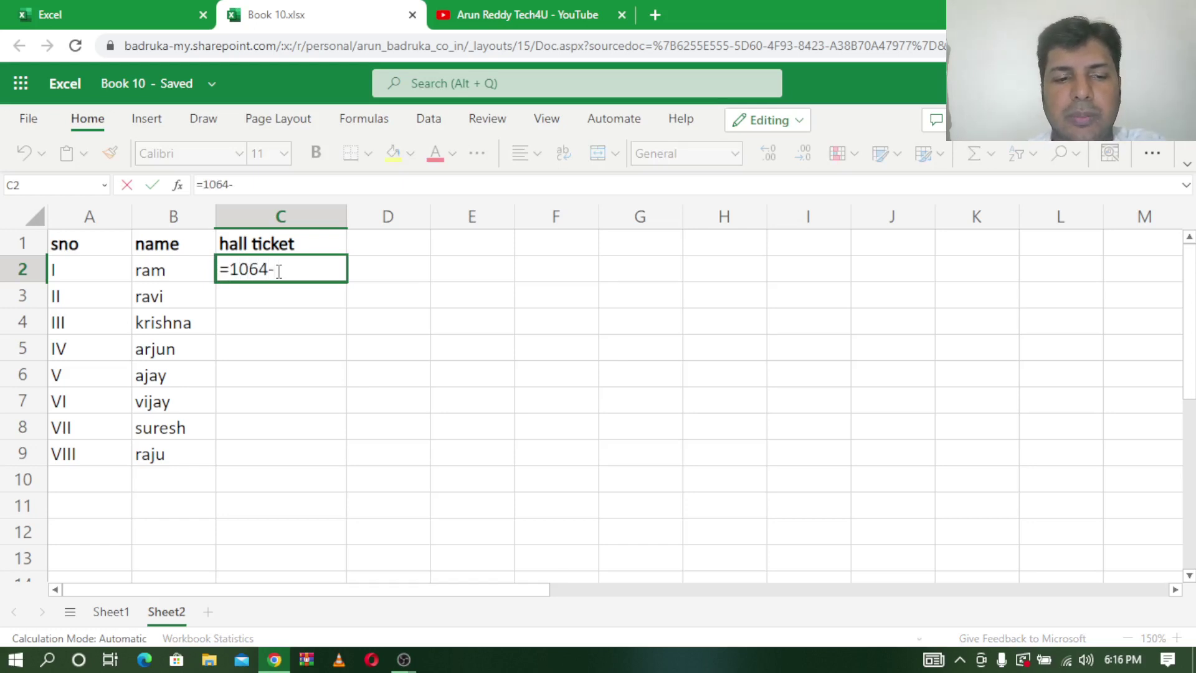
type("22-")
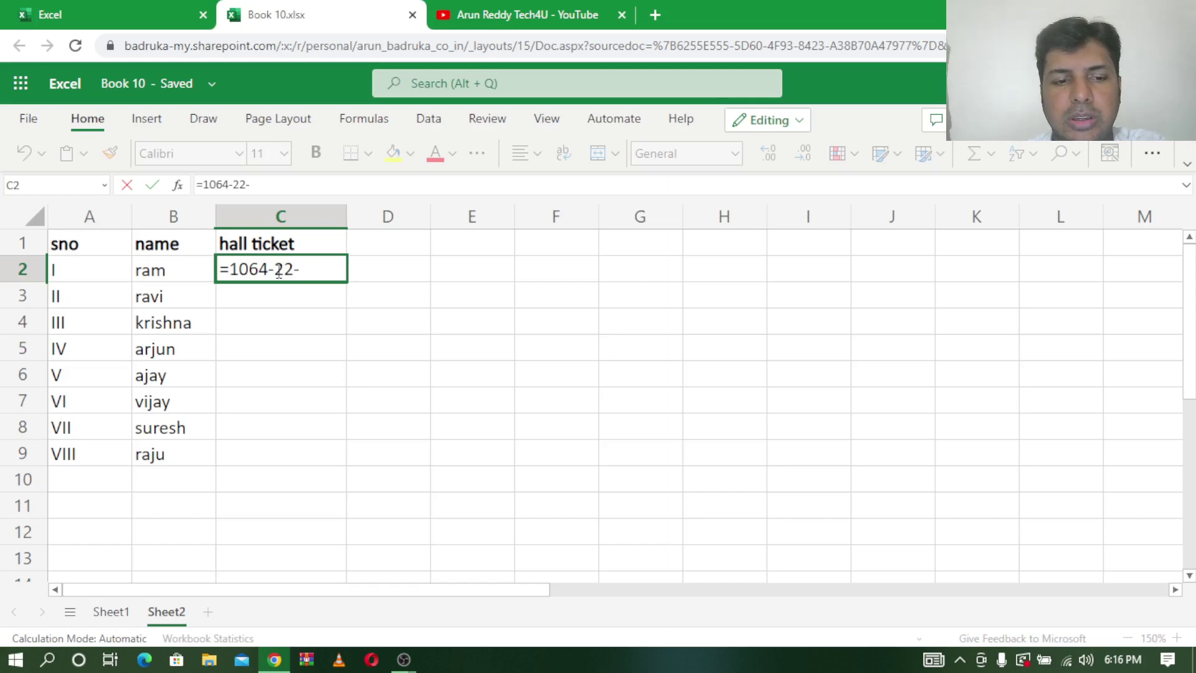
type("401")
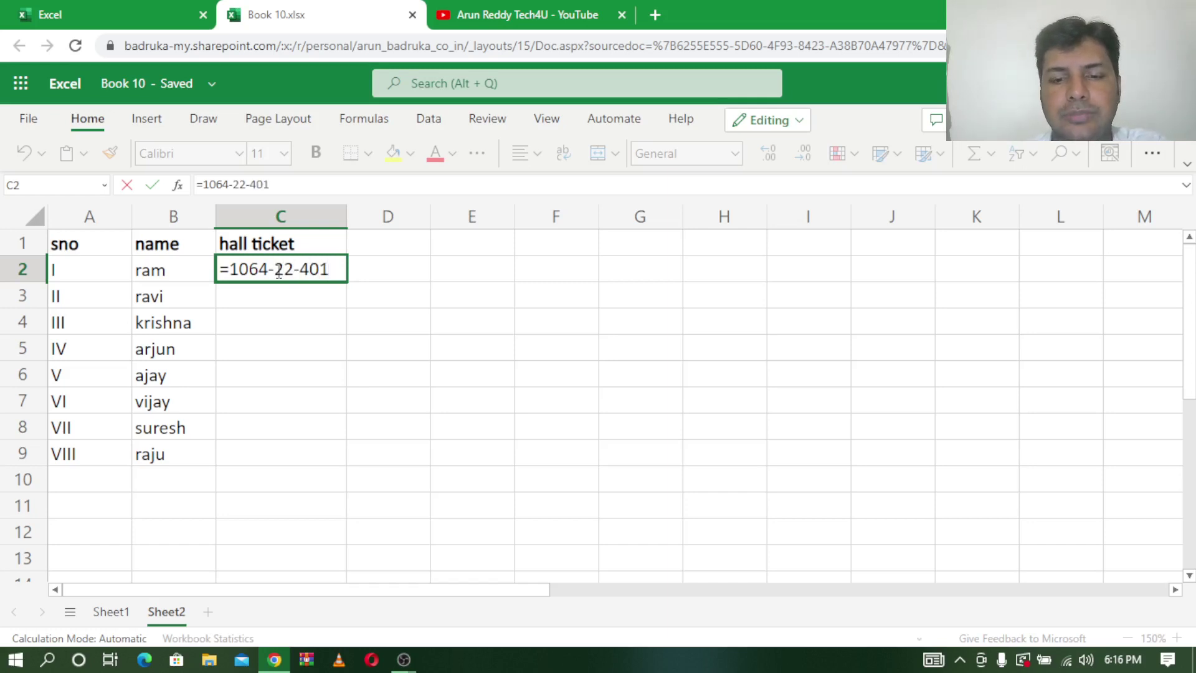
type("0")
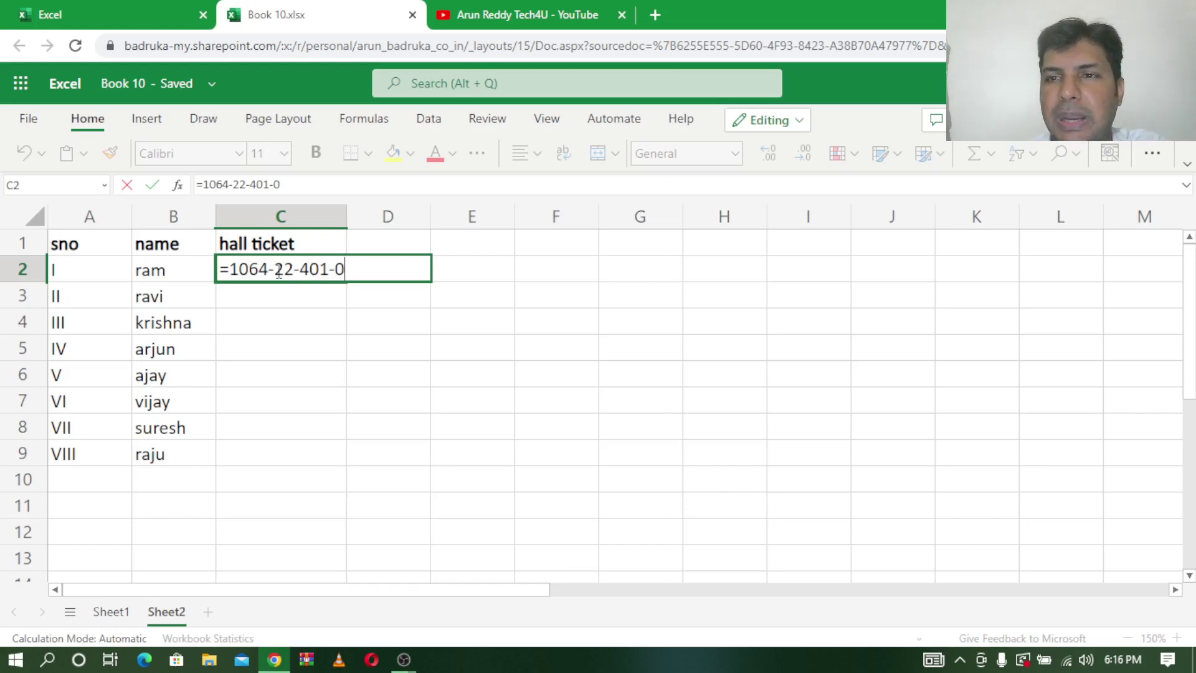
type("\"")
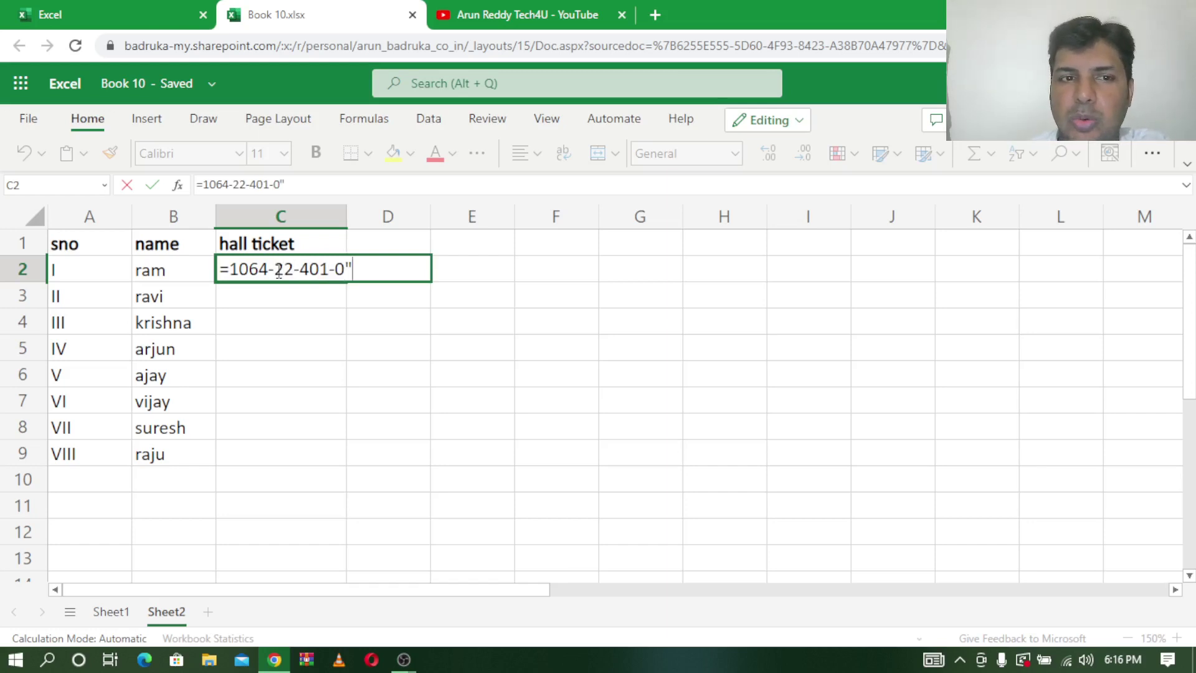
type("&")
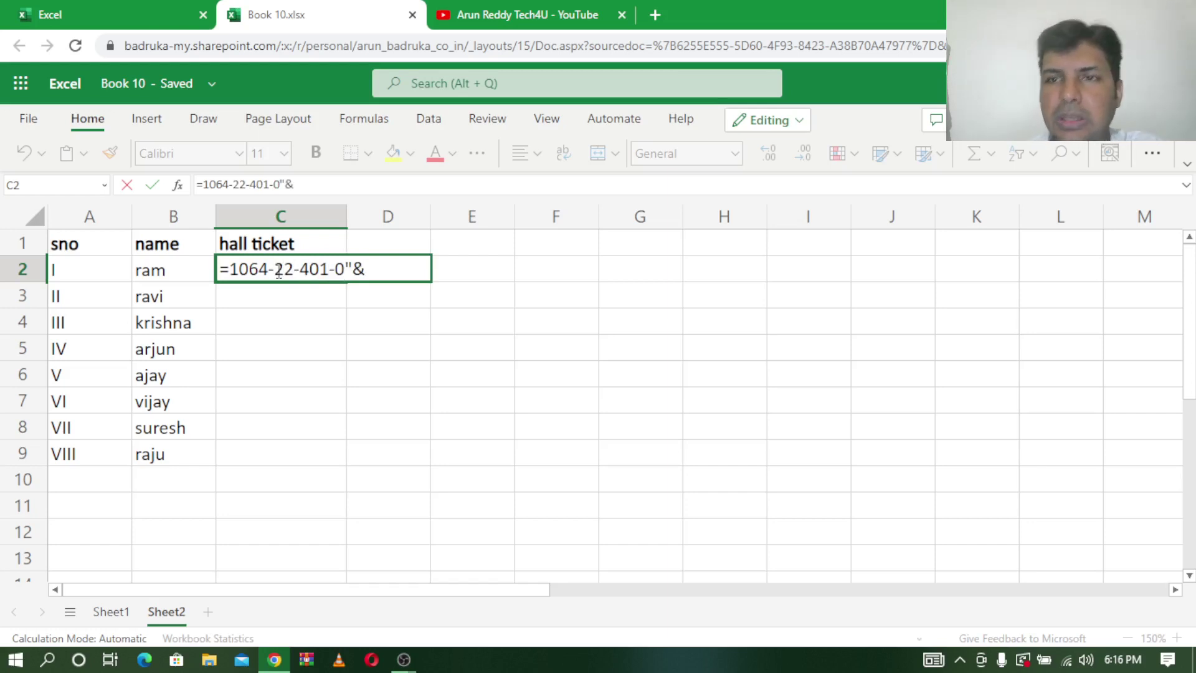
type("seu")
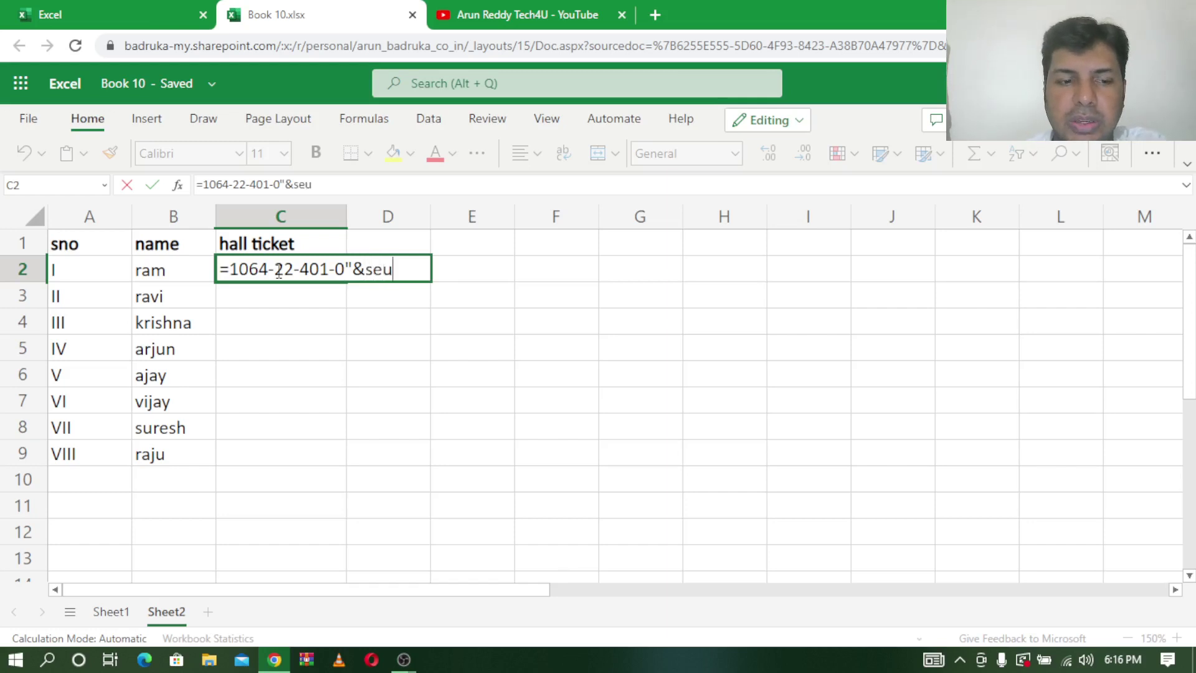
key("BackSpace")
type("qu")
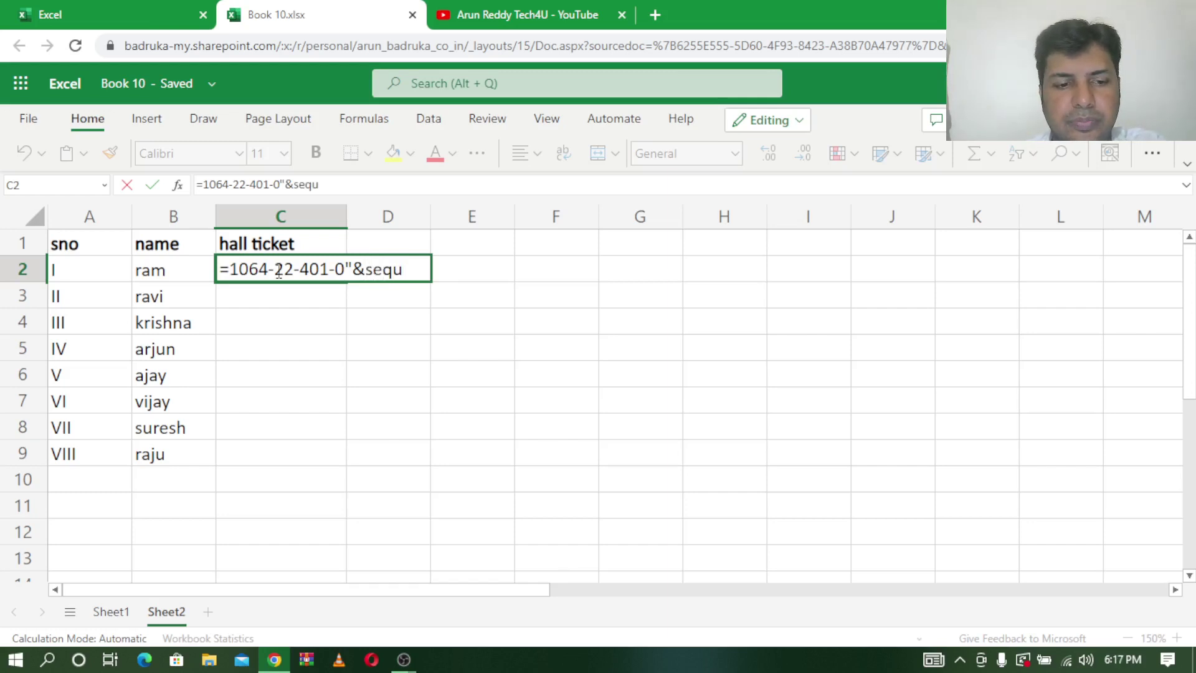
type("ence(")
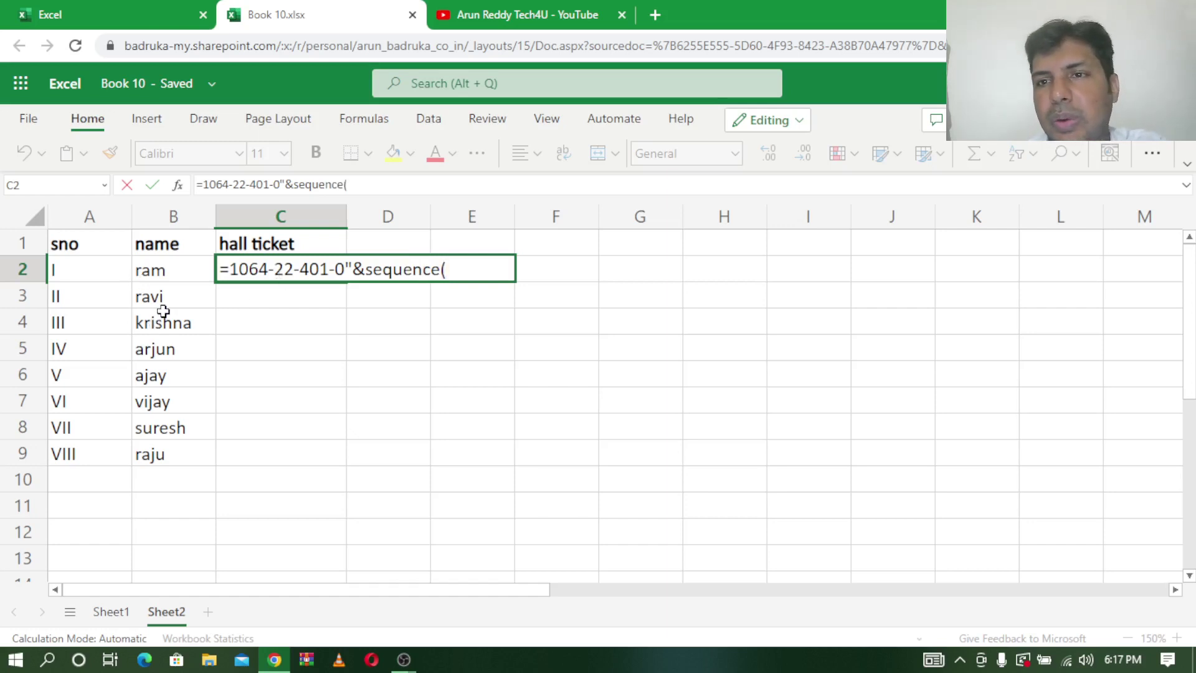
type("coun")
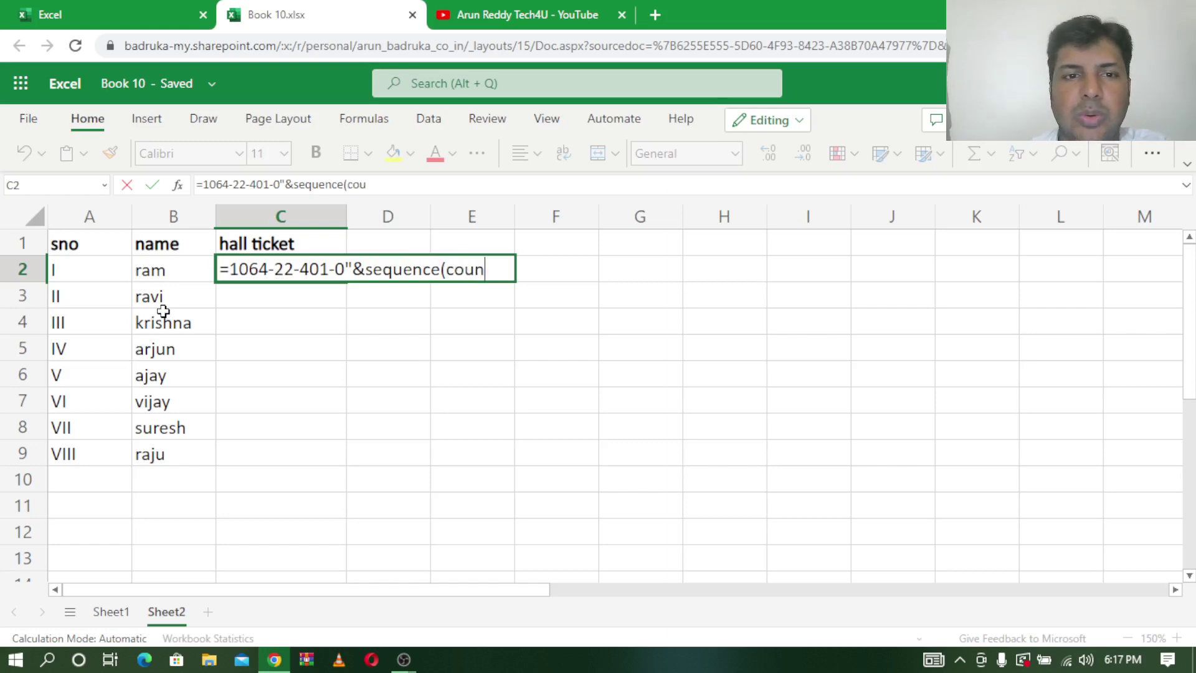
type("ta")
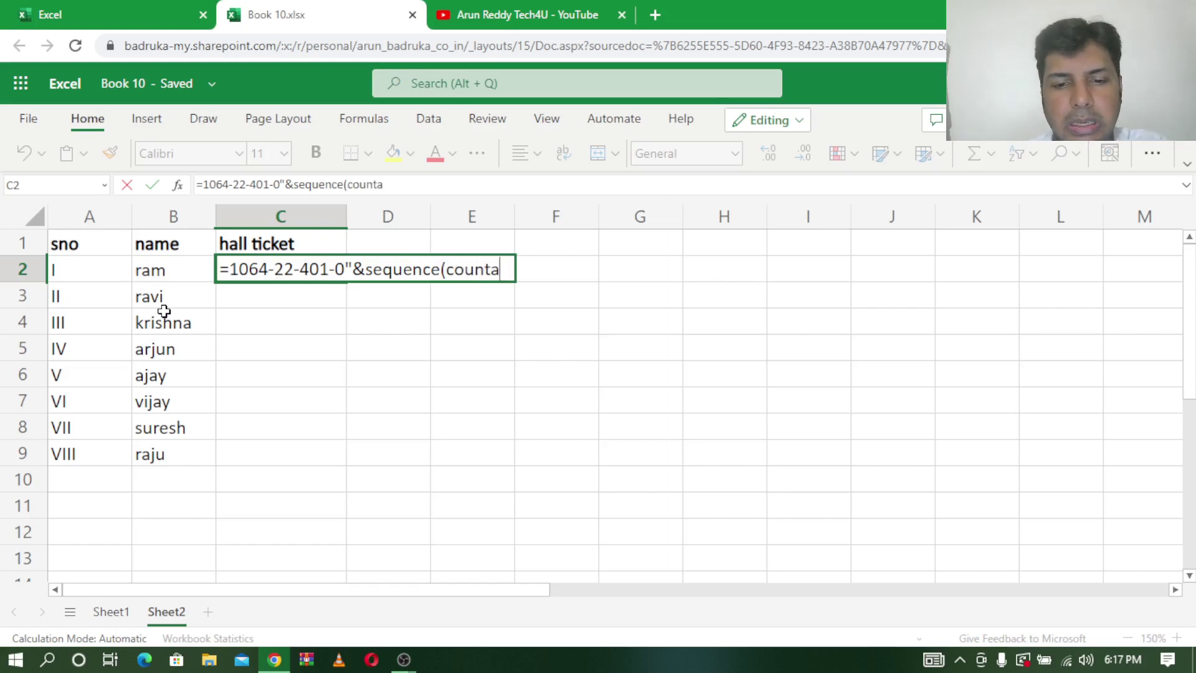
type("(")
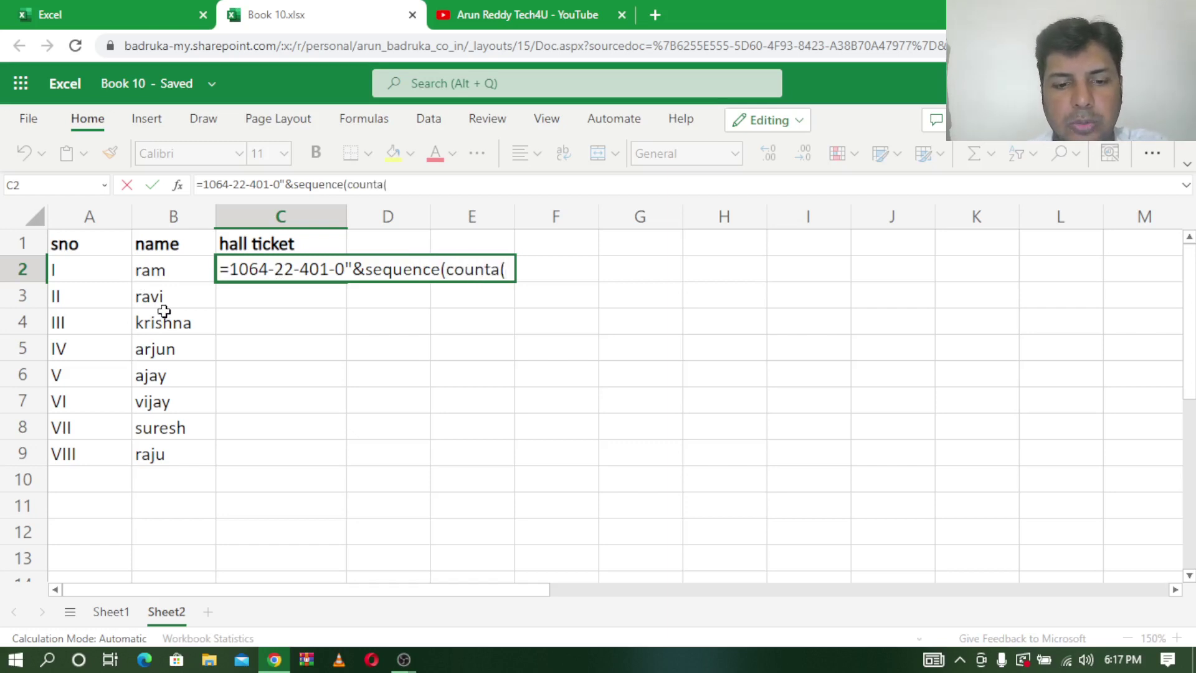
type("b:b")
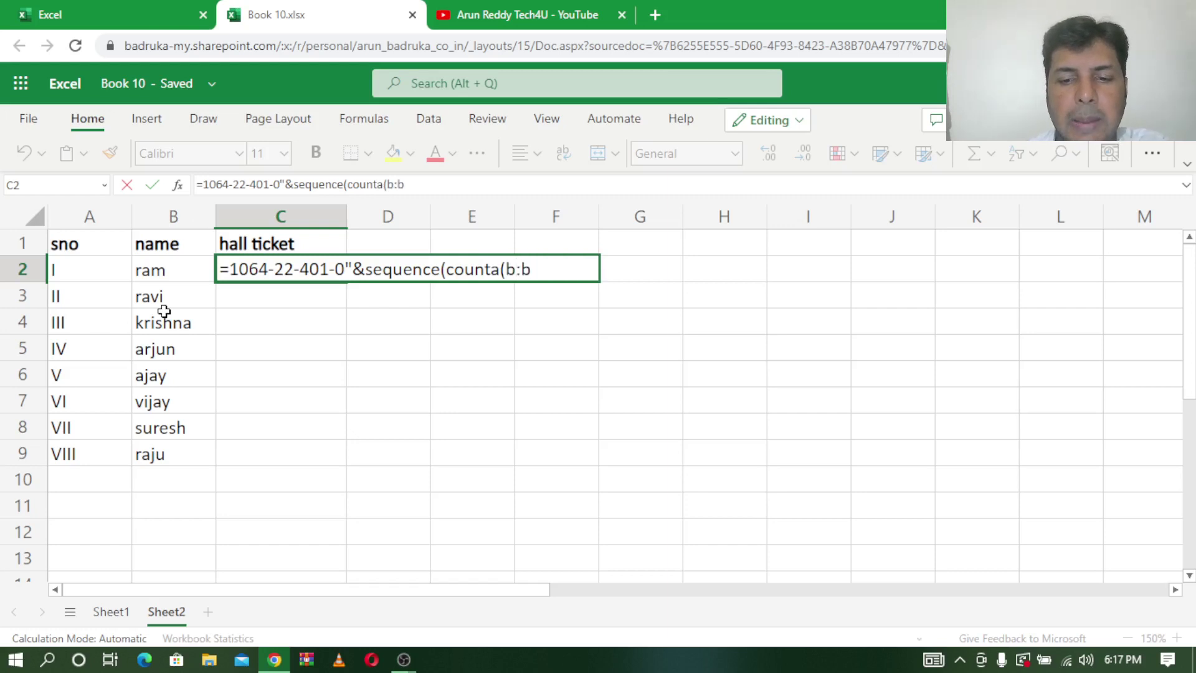
key("BackSpace")
key("BackSpace")
key("BackSpace")
key("BackSpace")
key("BackSpace")
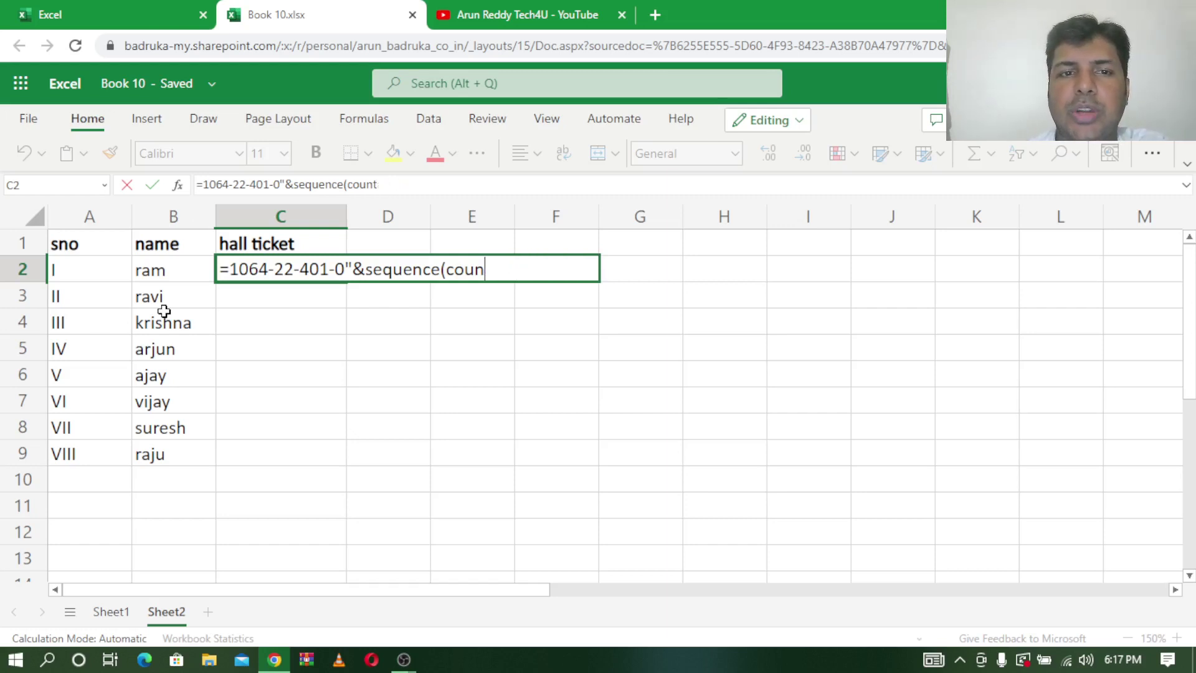
key("BackSpace")
key("BackSpace")
key("BackSpace")
key("BackSpace")
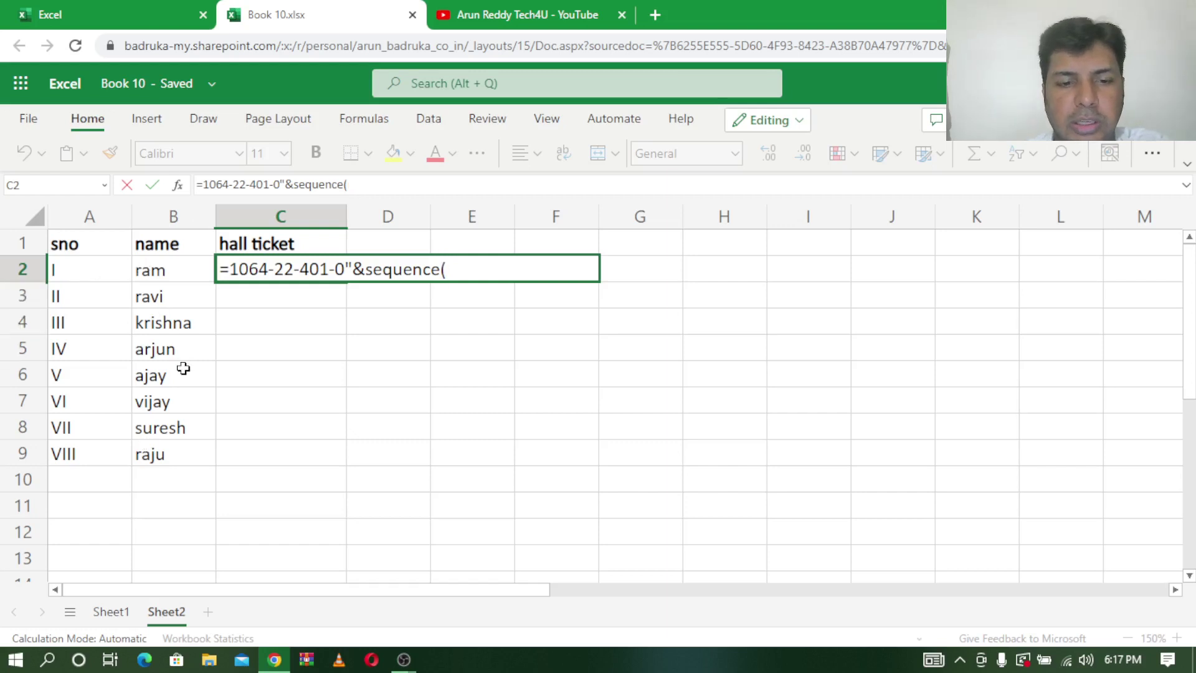
type("8)")
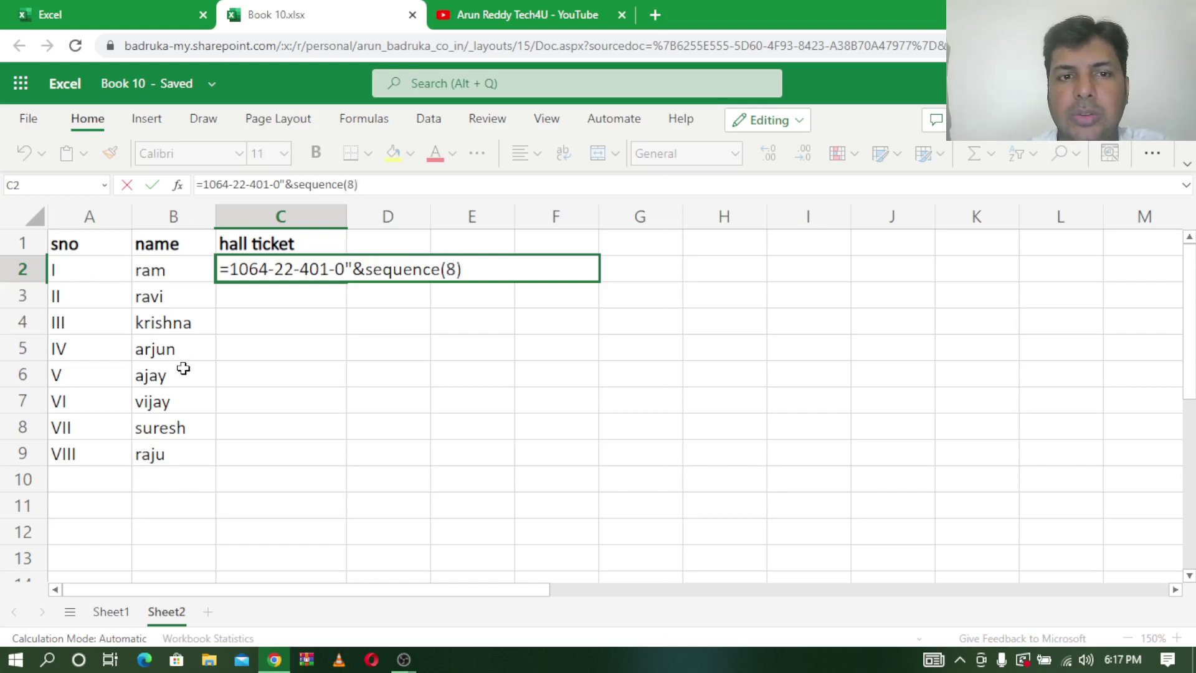
key("Return")
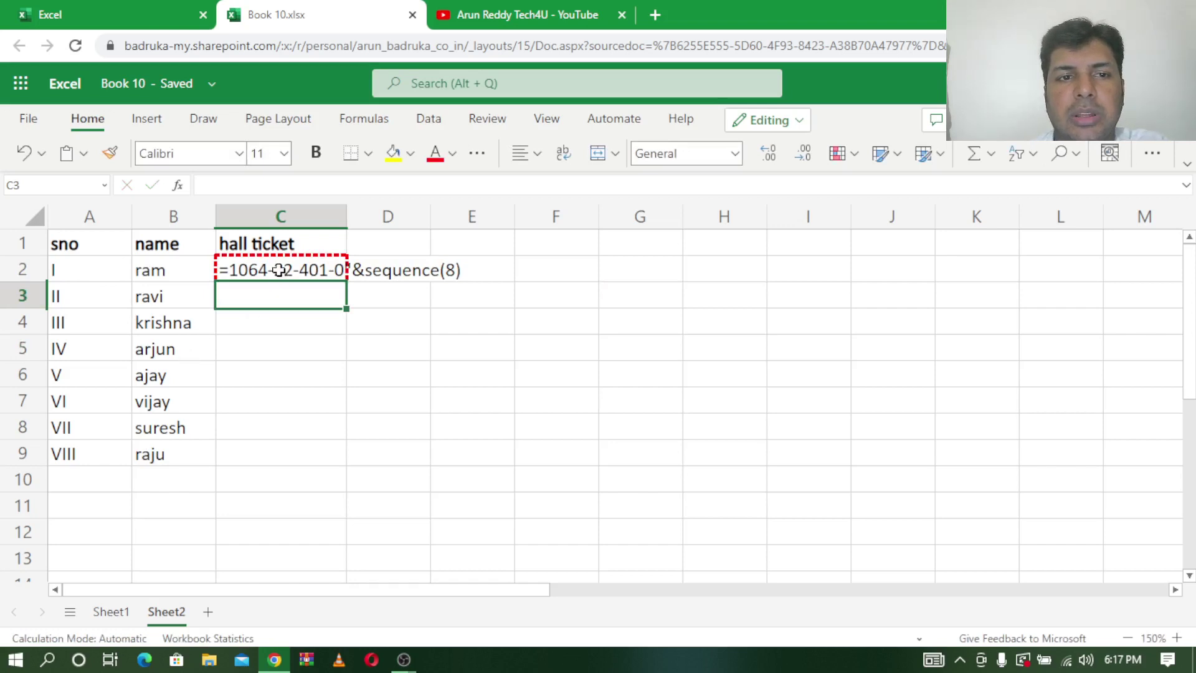
Add the missing quote to the C2 formula and widen column C to fit the IDs
double_click(229, 269)
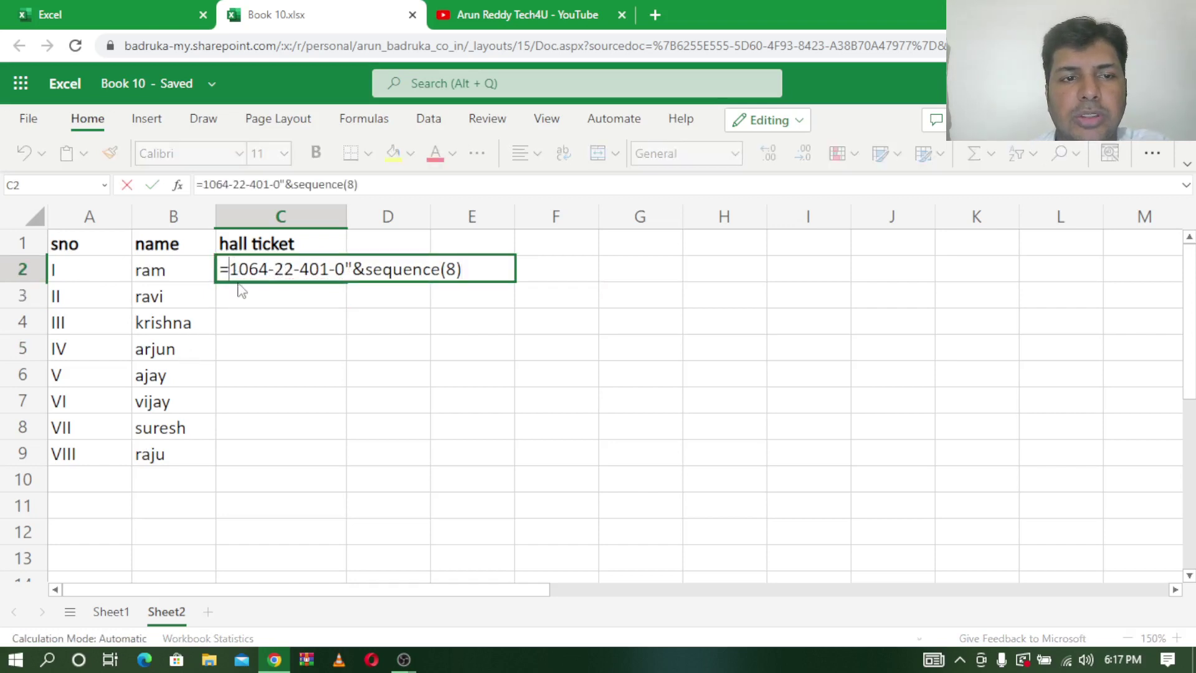
type("\"")
key("Return")
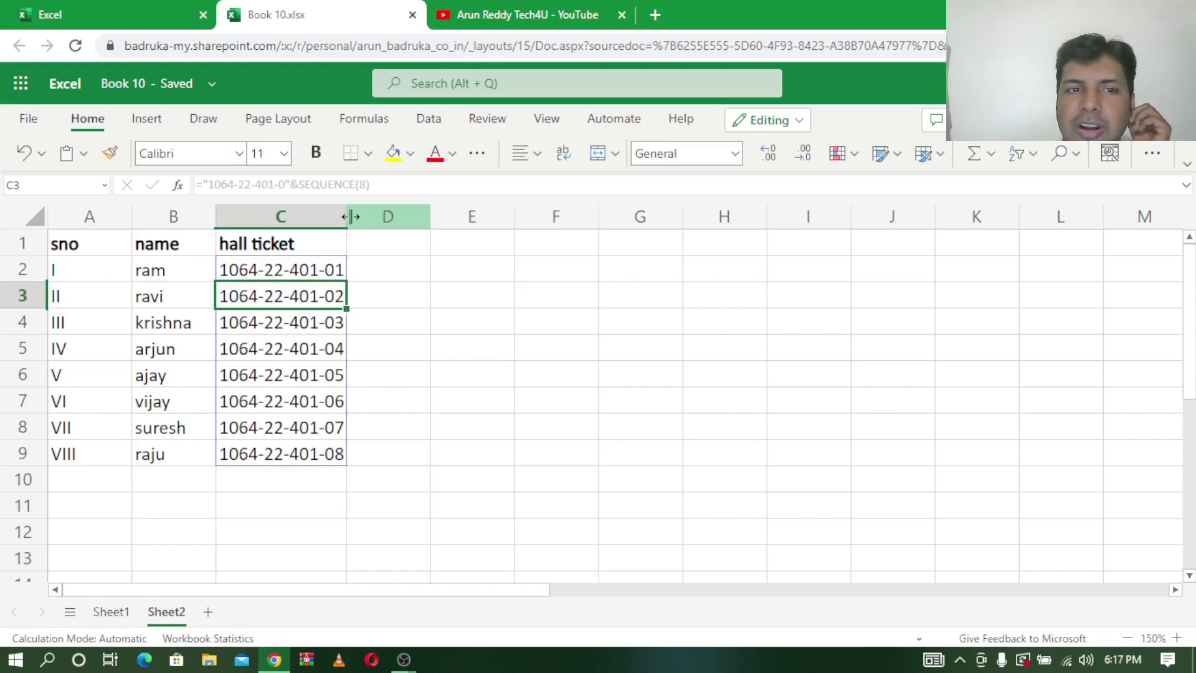
left_click_drag(347, 216, 381, 224)
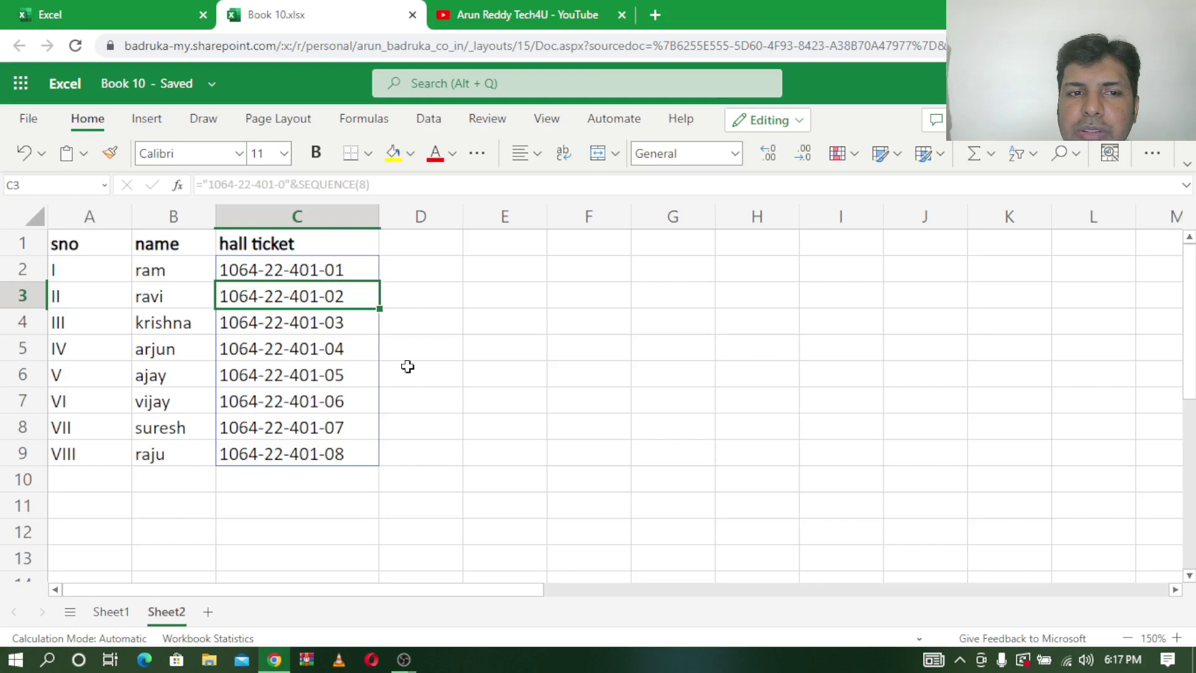
Enter ="ABC"&SEQUENCE(10)&"EFG" in D2 and fix the stray bracket so ABC1EFG–ABC10EFG spill down
left_click(431, 247)
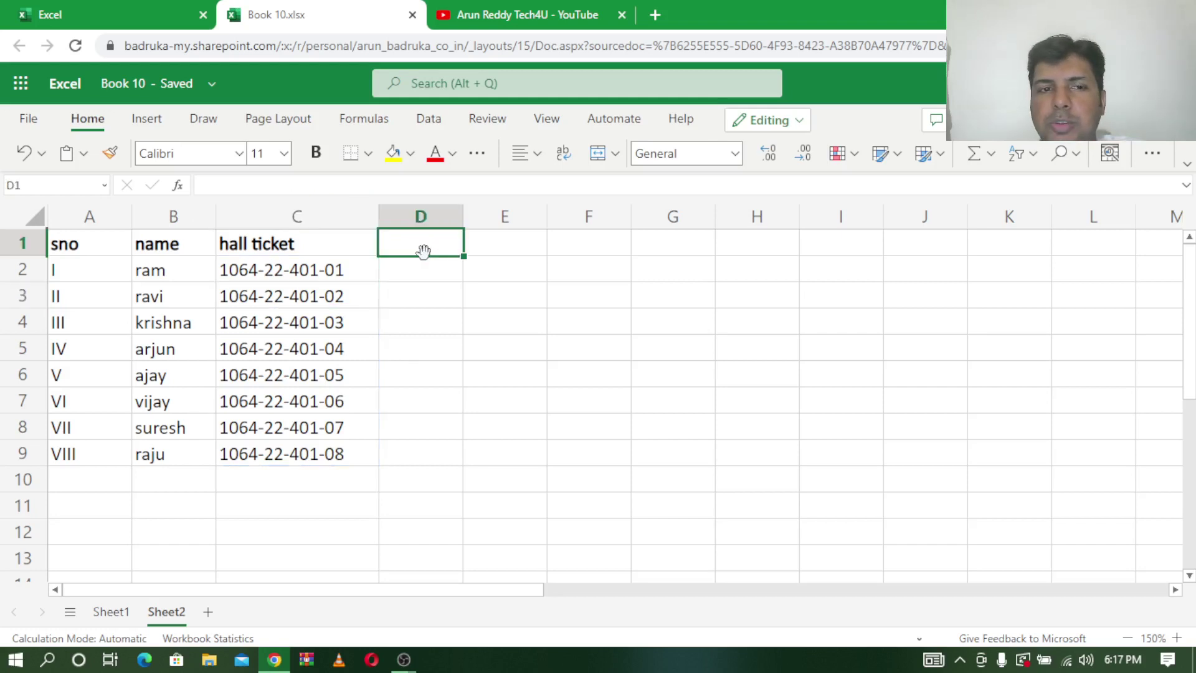
left_click(417, 272)
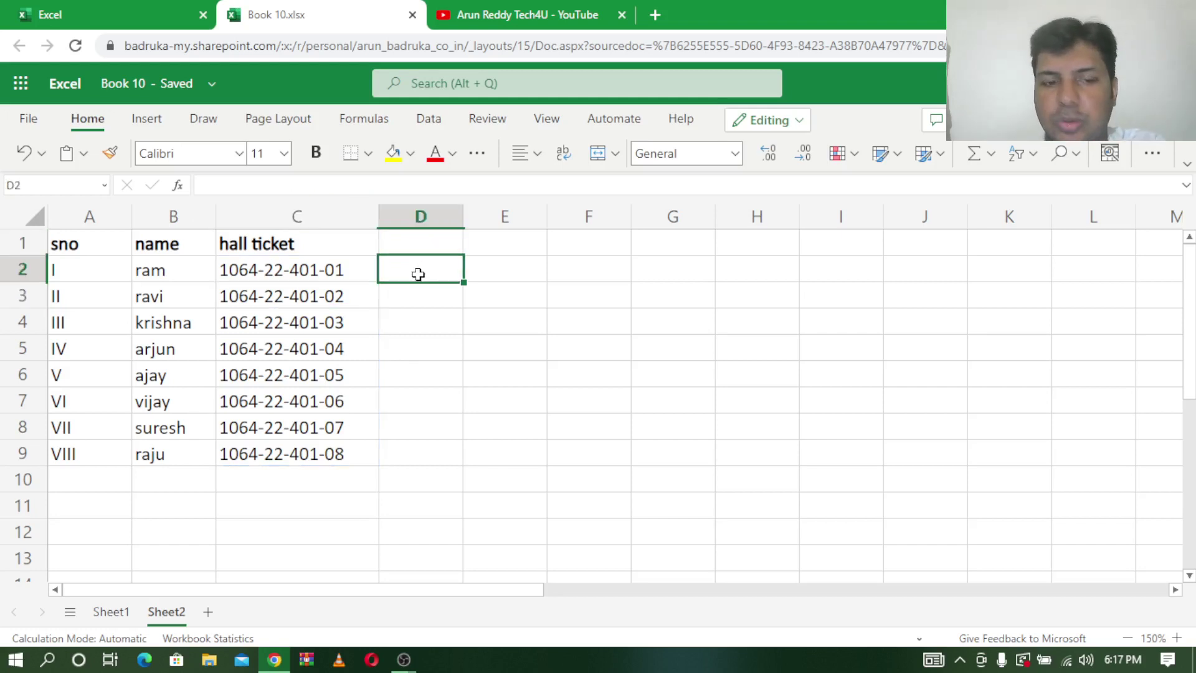
type("=")
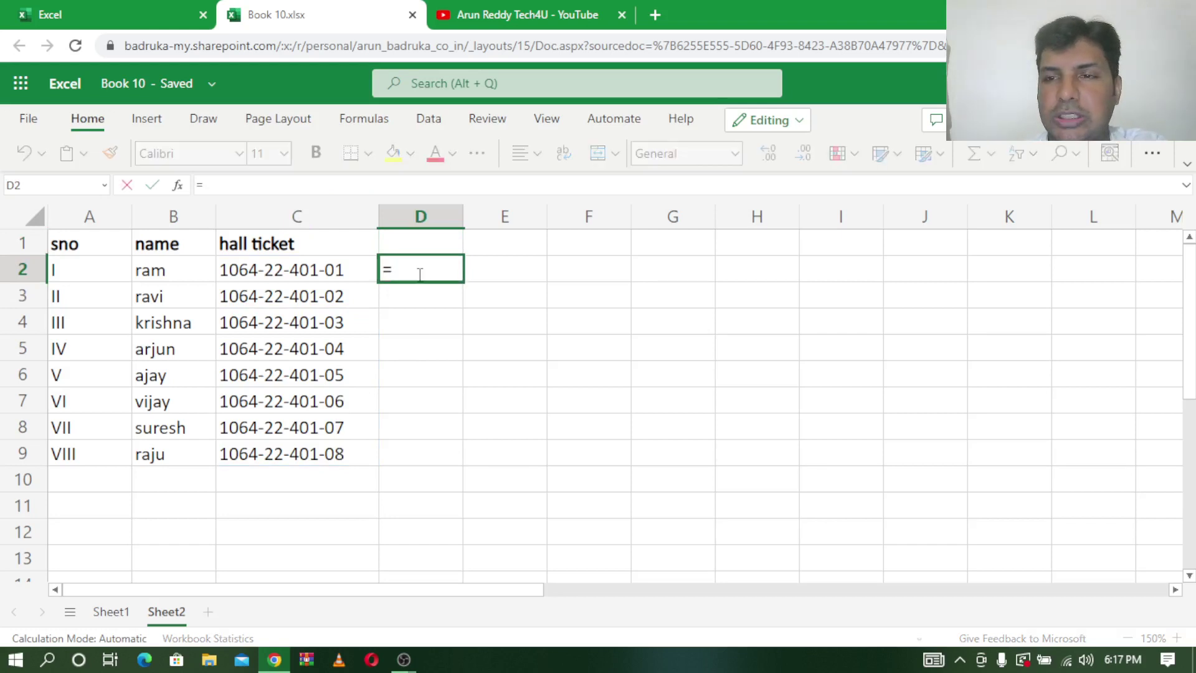
type("\"")
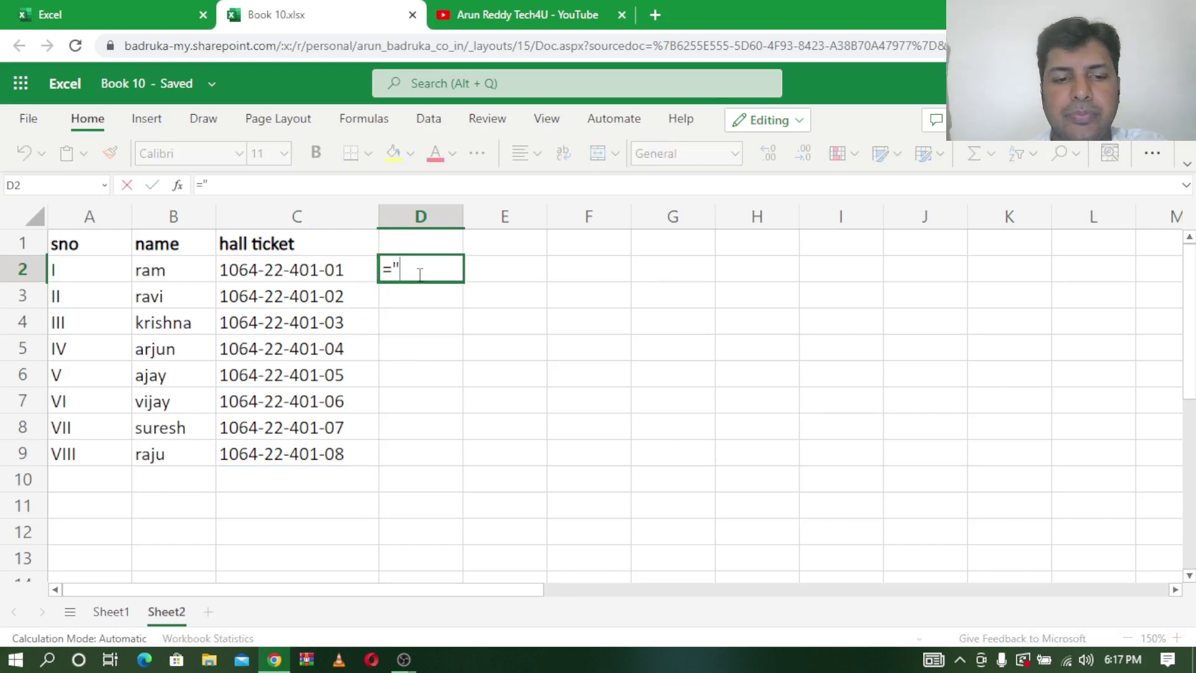
type("abc")
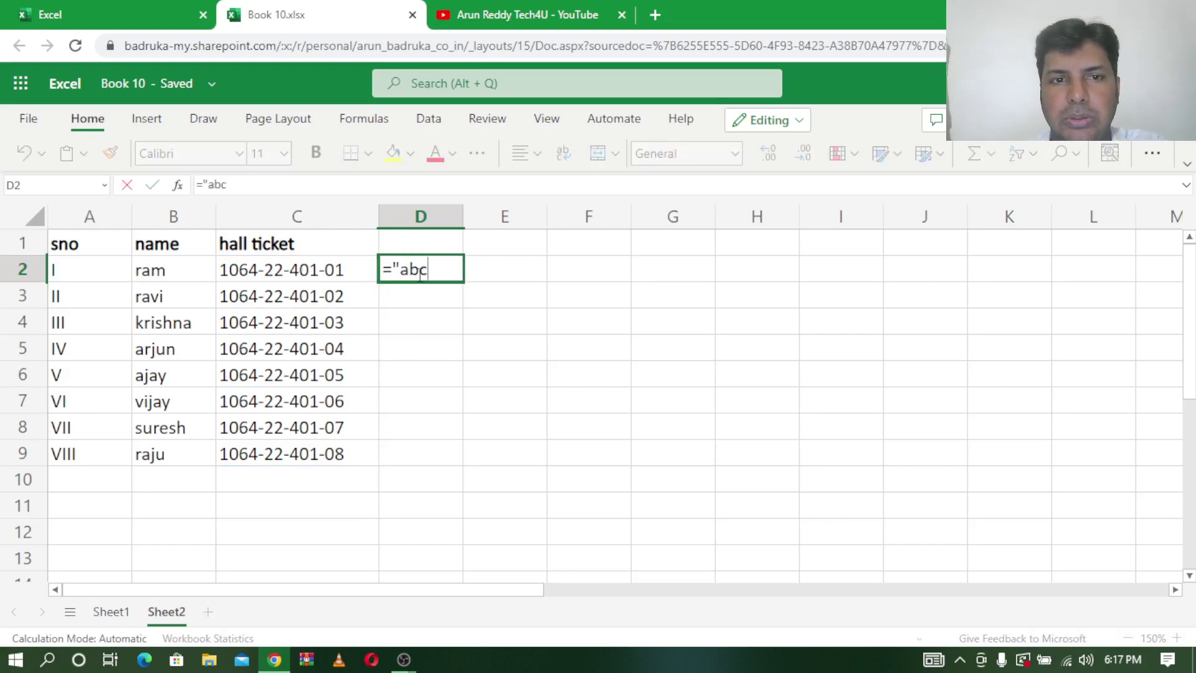
key("BackSpace")
key("BackSpace")
key("BackSpace")
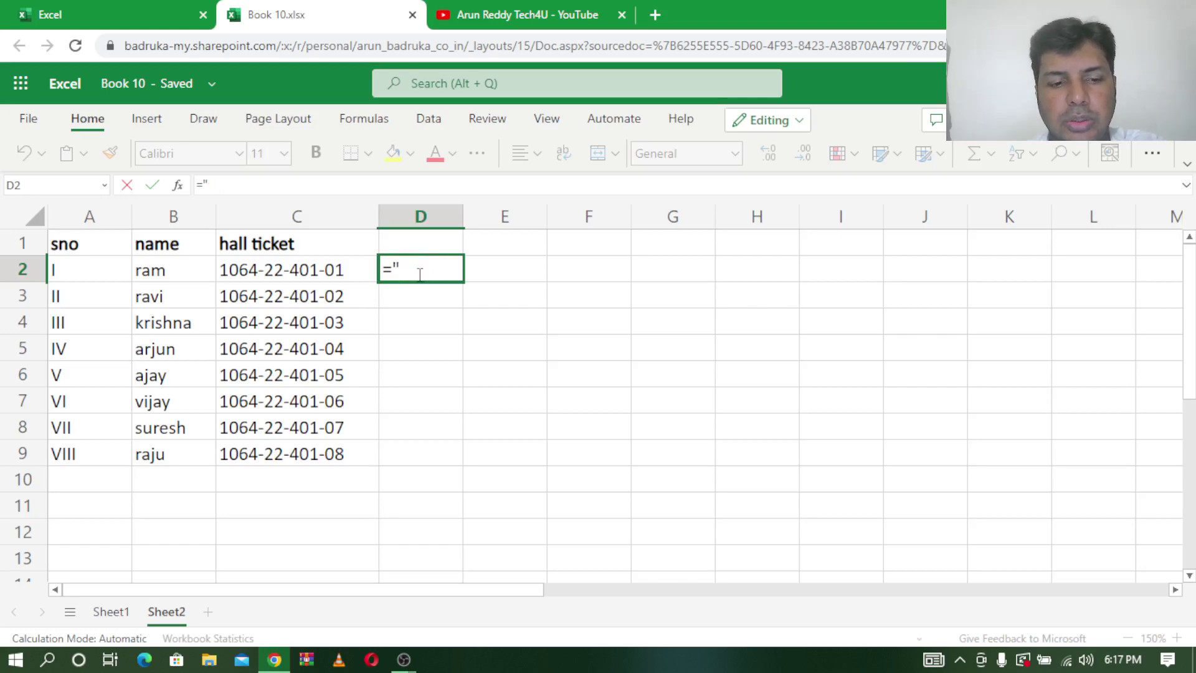
type("ABC")
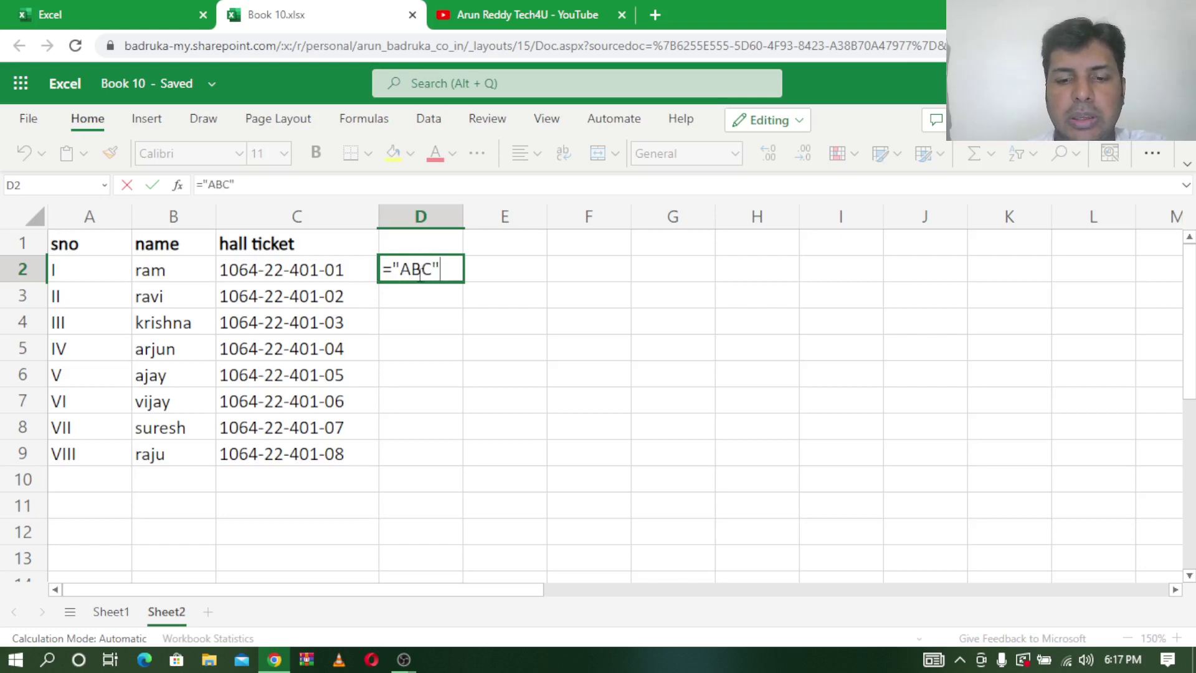
type("&")
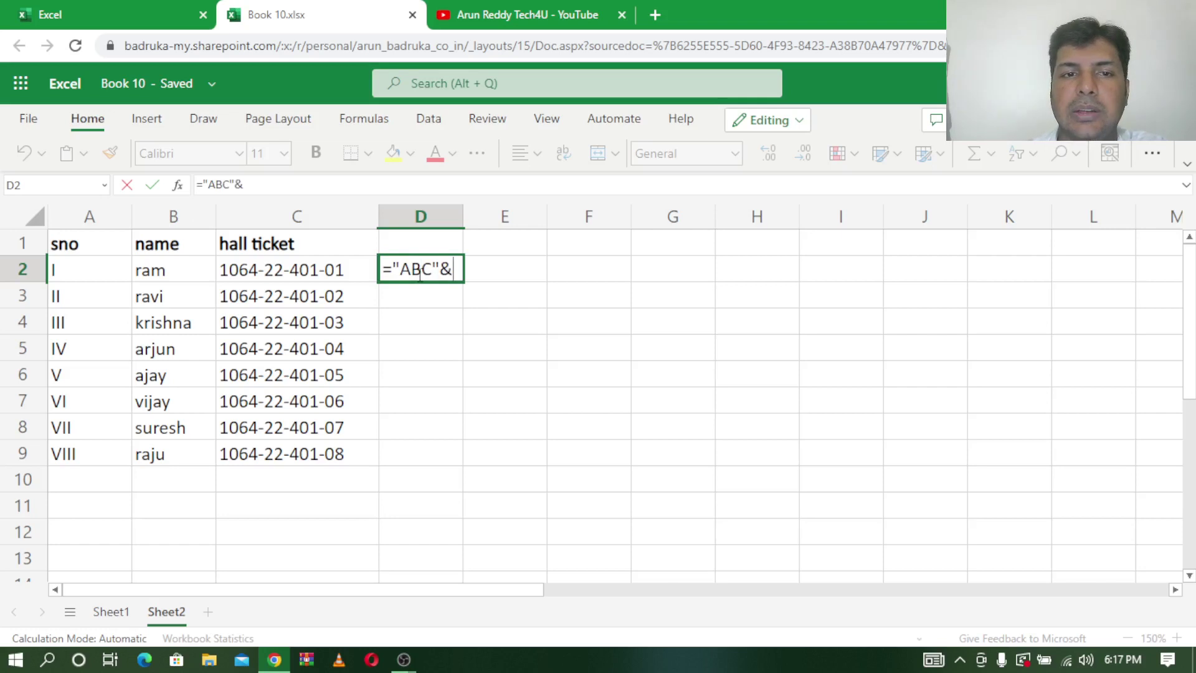
type("SEQ")
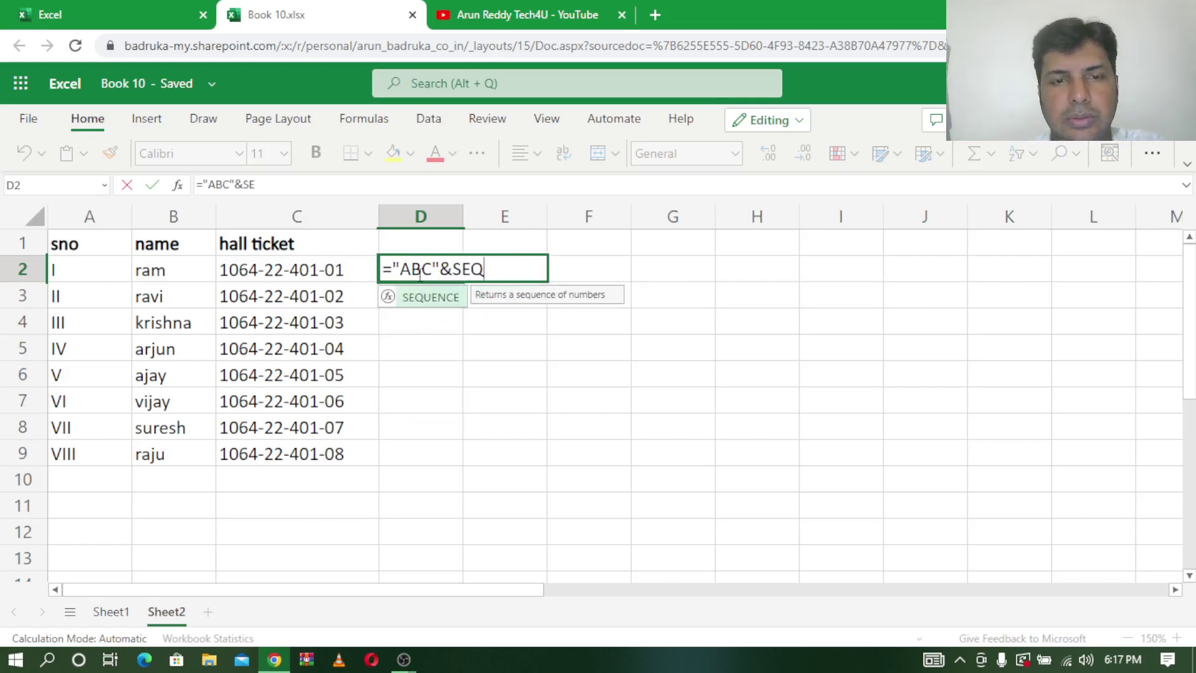
type("UEM")
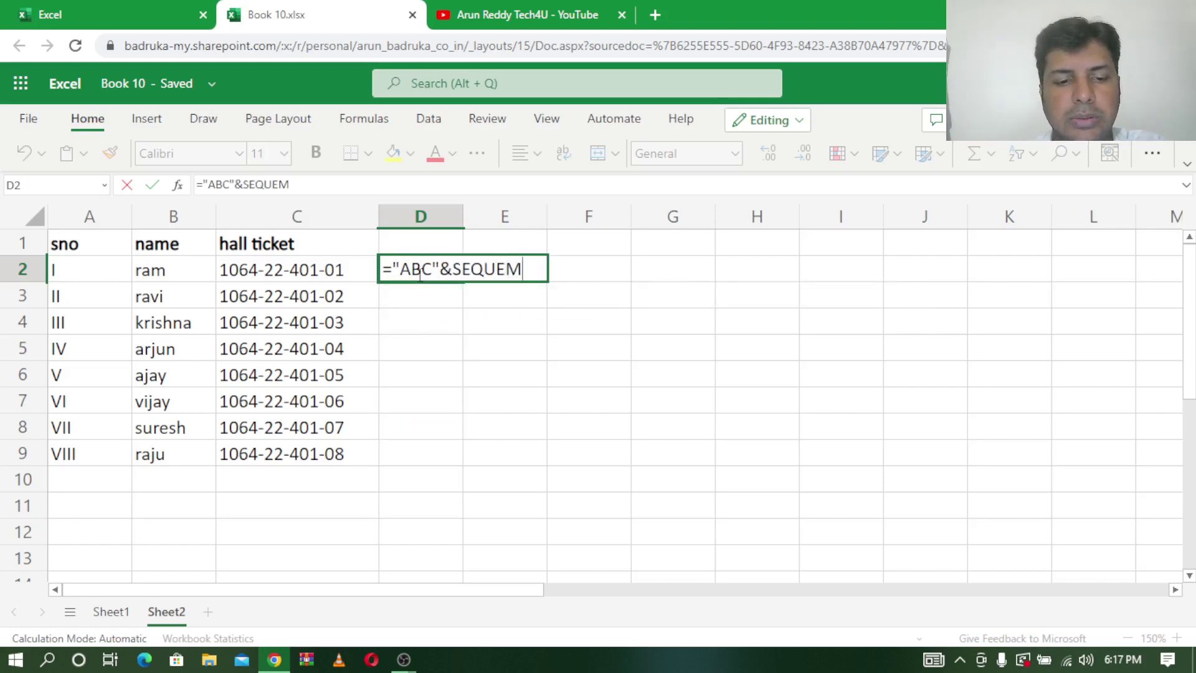
key("BackSpace")
type("NCE(")
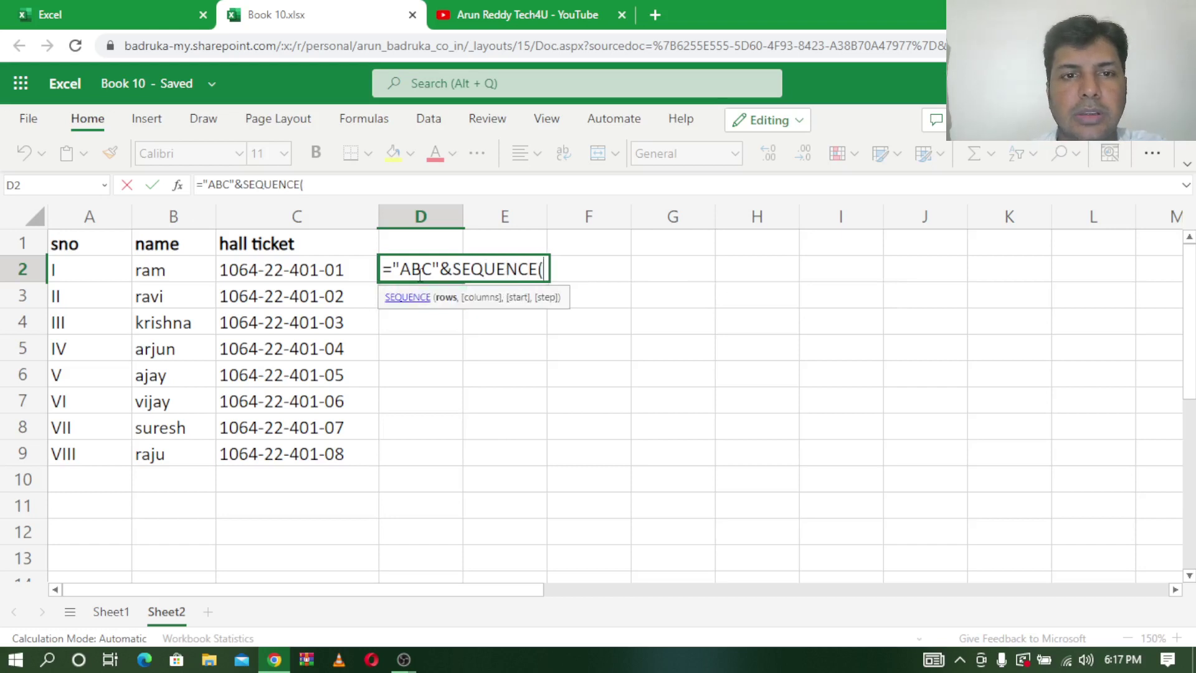
type("10)")
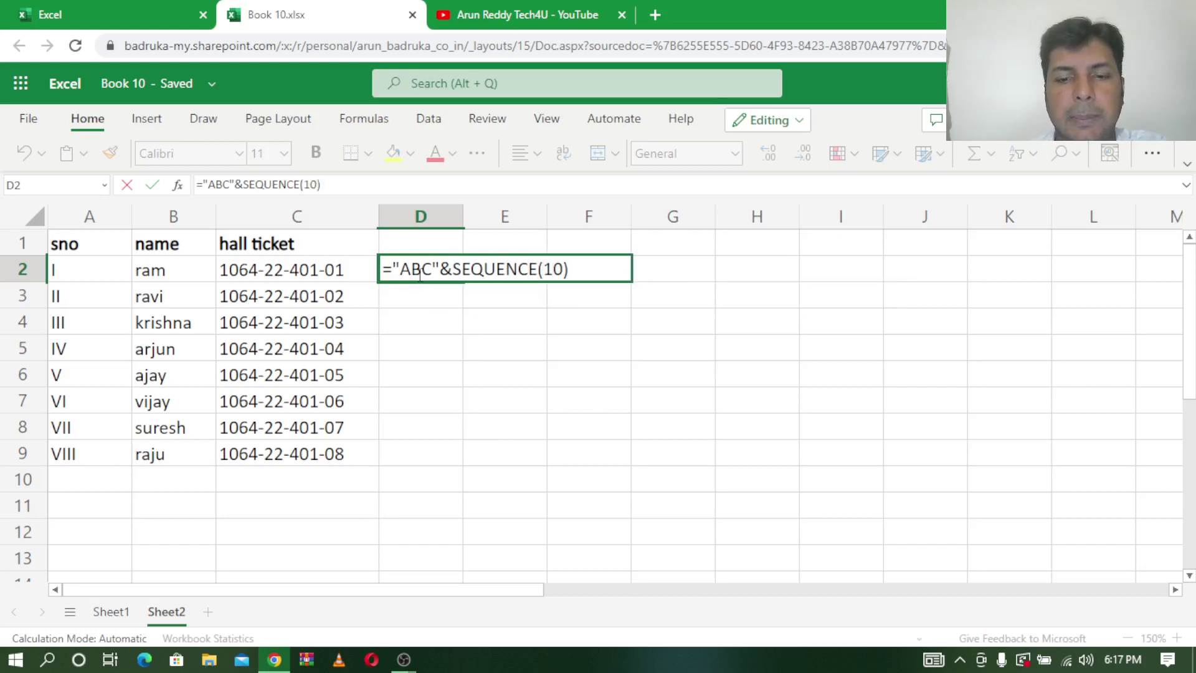
type("&")
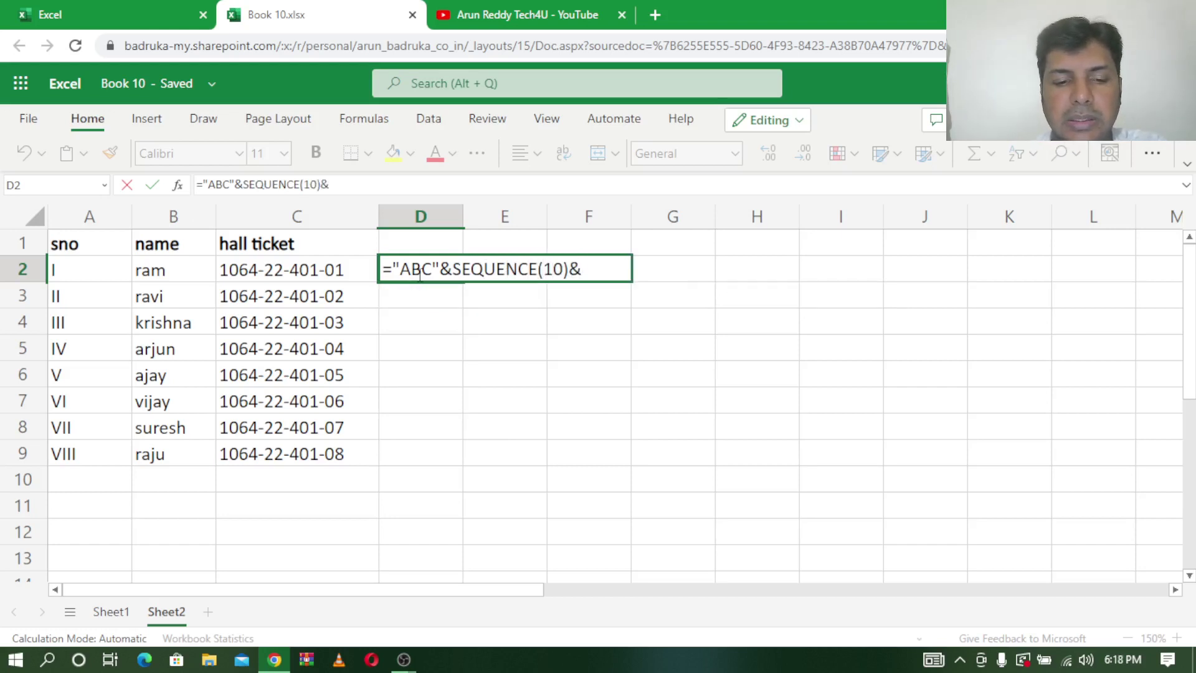
type("\"E")
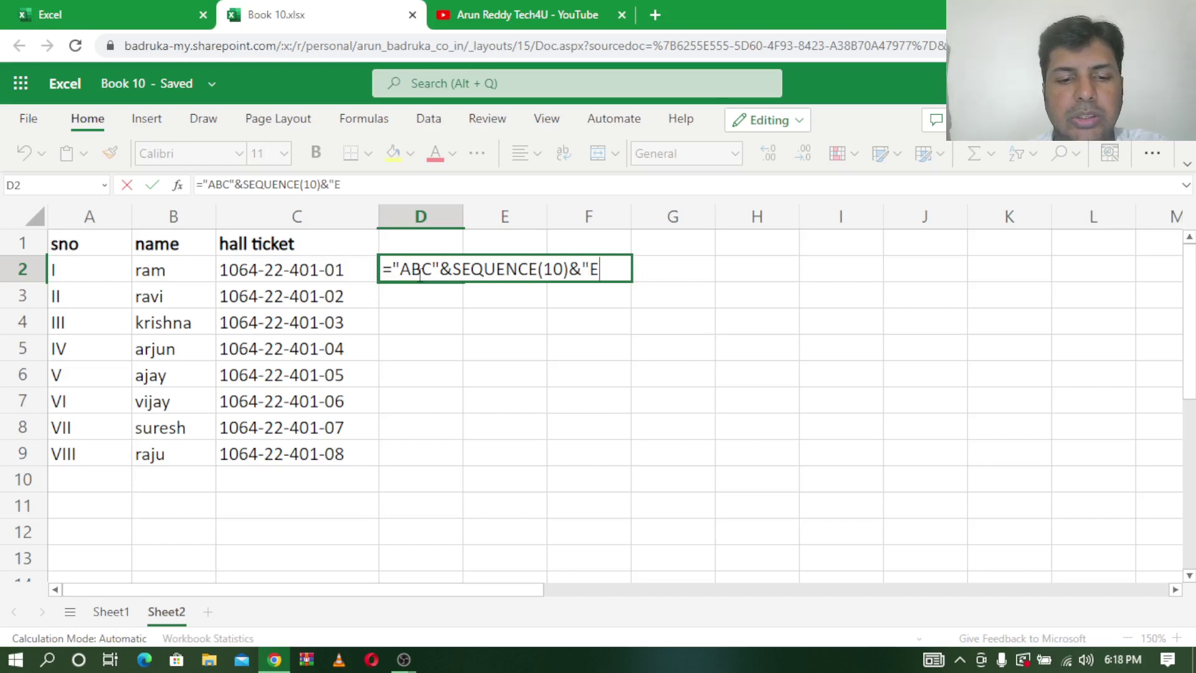
type("FG\")")
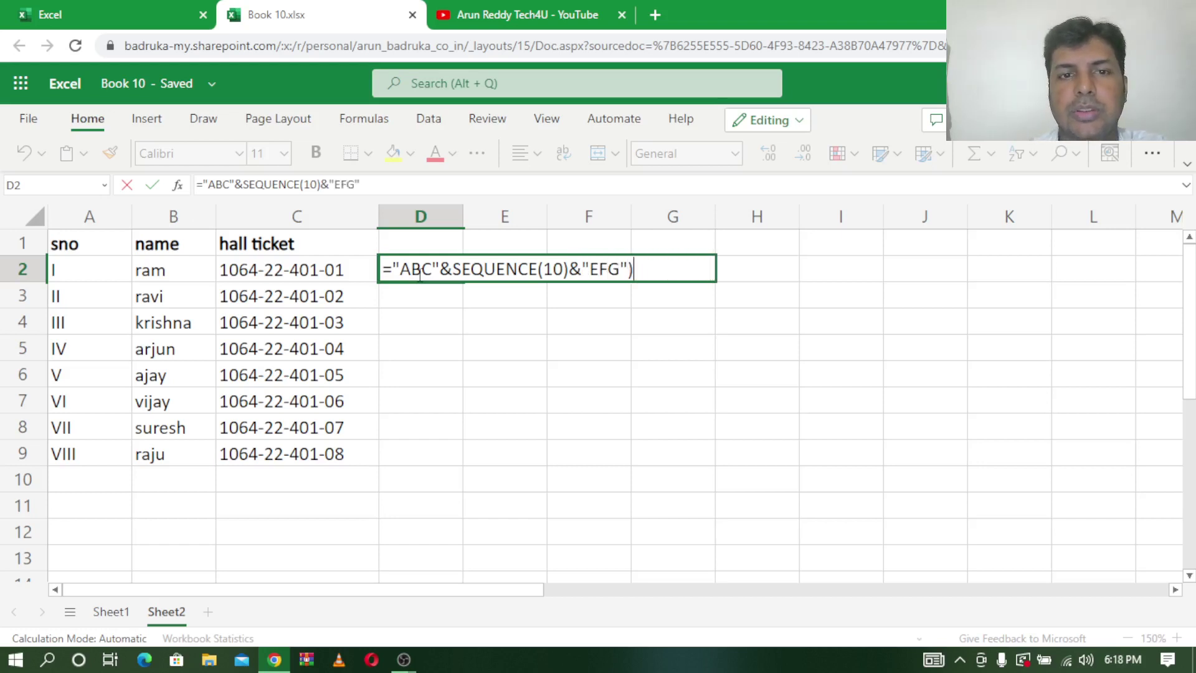
key("Return")
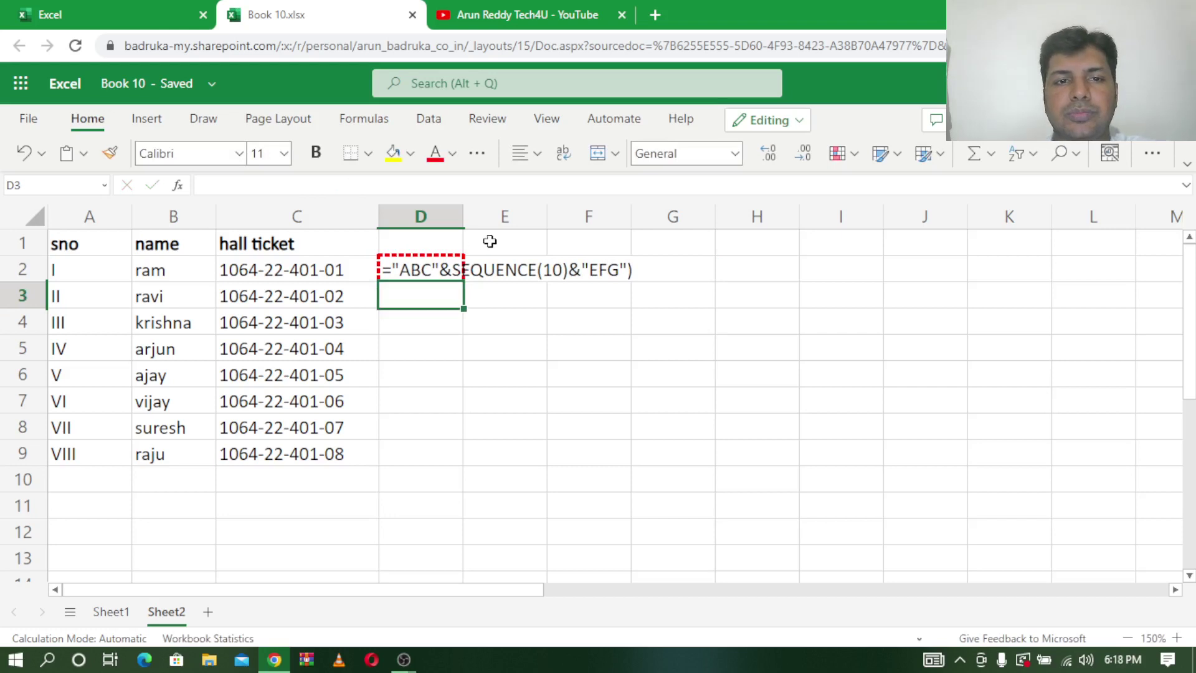
left_click(426, 272)
key("F2")
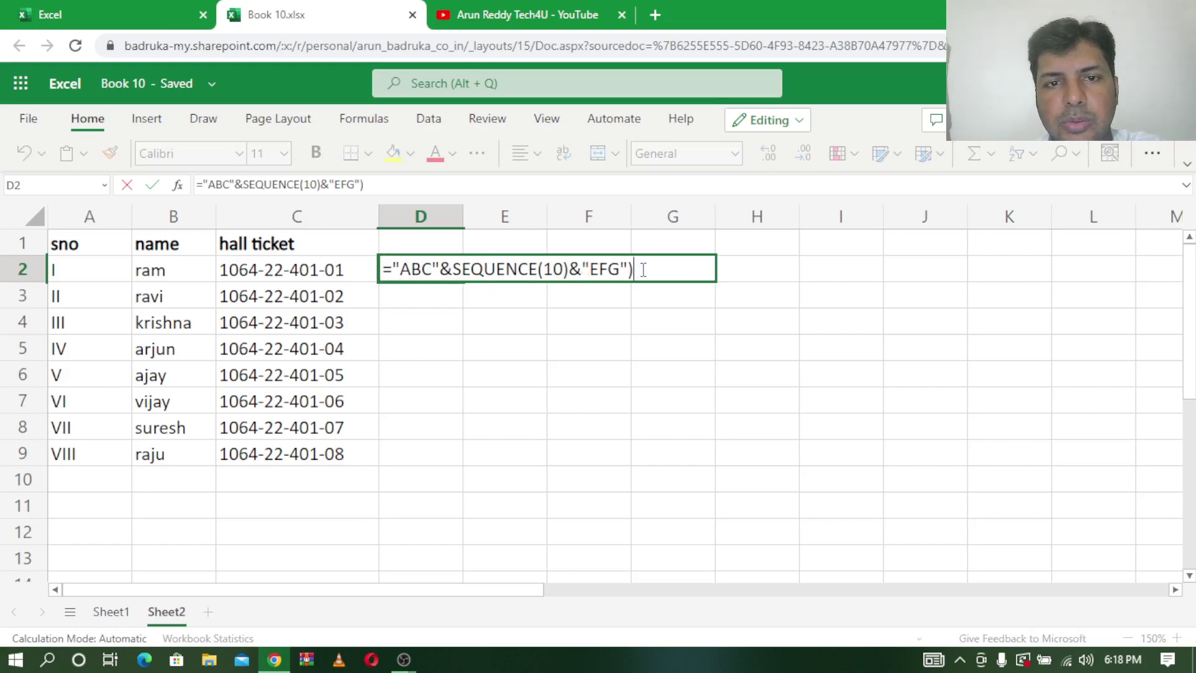
key("Return")
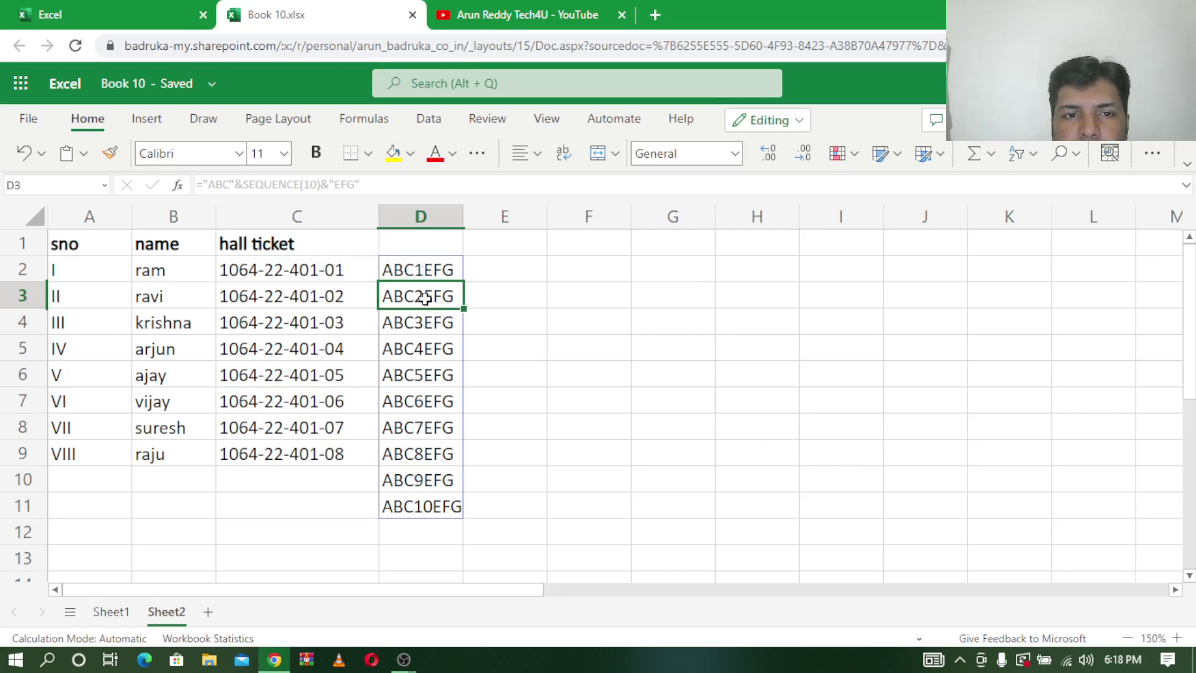
Change D2 to ="ABC-"&SEQUENCE(10)&"-EFG" and widen column D to fit ABC-10-EFG
double_click(438, 270)
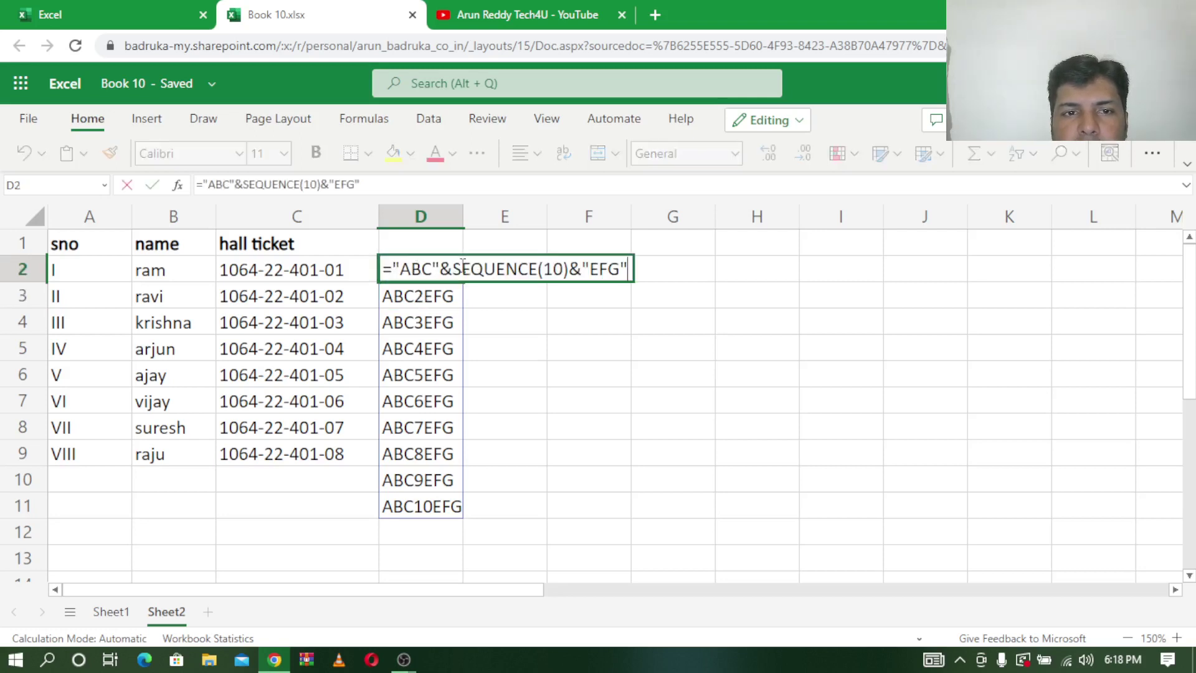
left_click(438, 269)
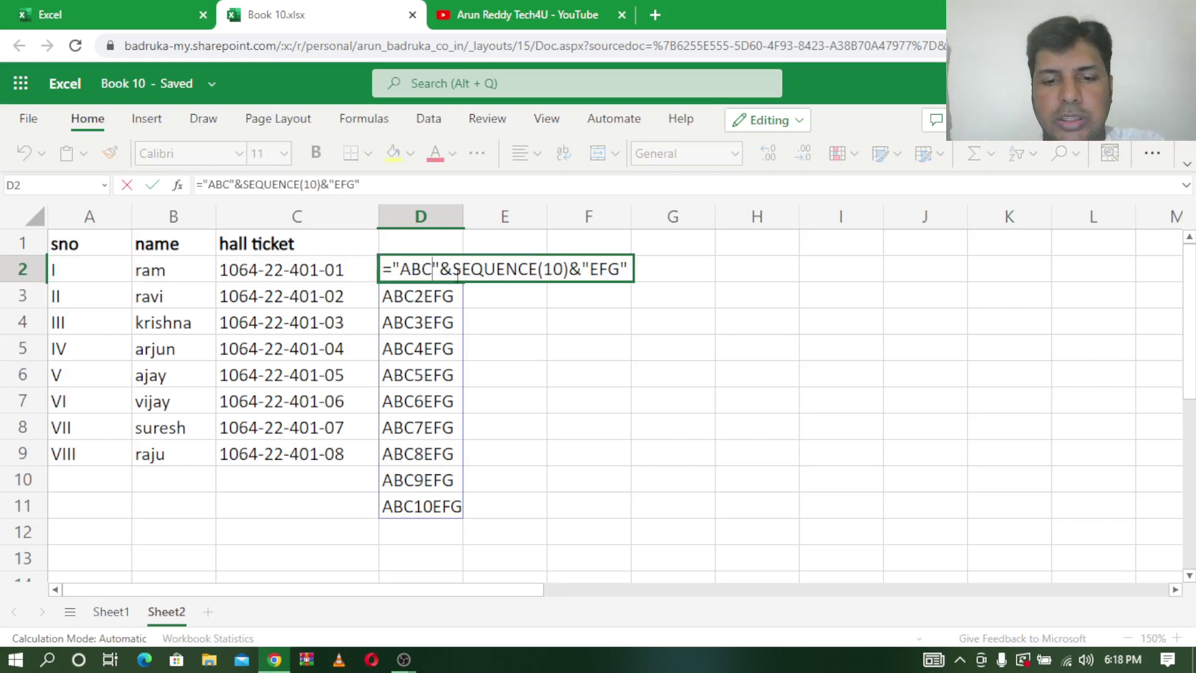
type("-")
key("Right")
key("Right")
key("Right")
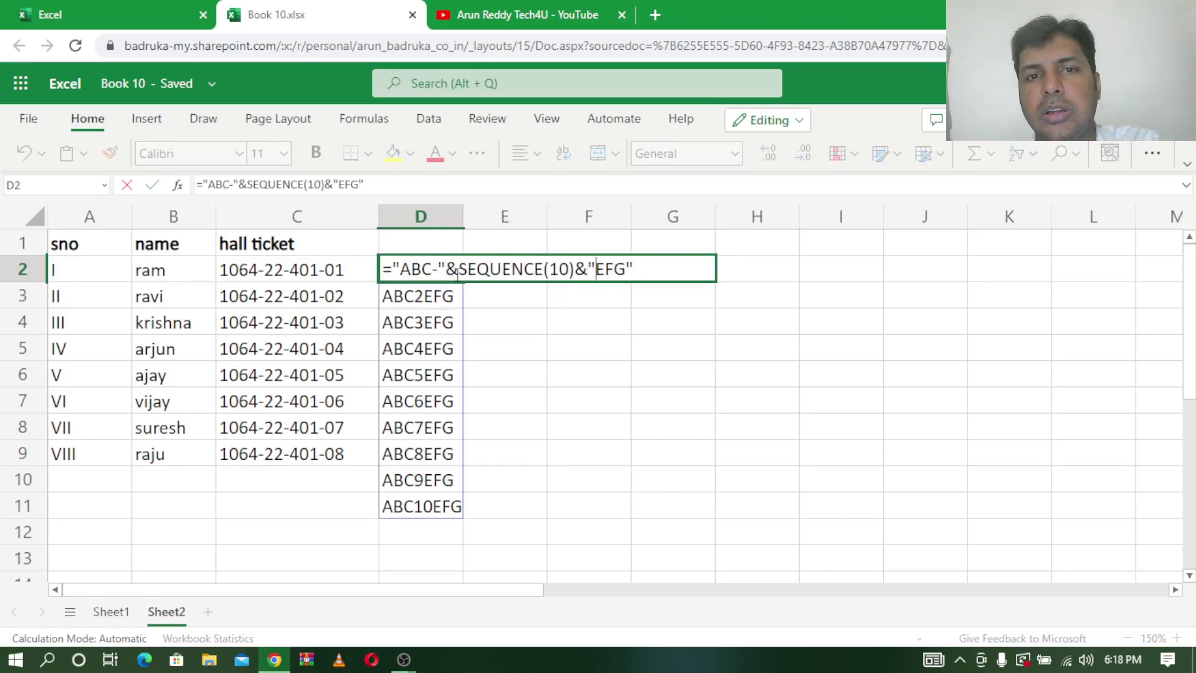
key("Left")
key("Right")
type("-\\")
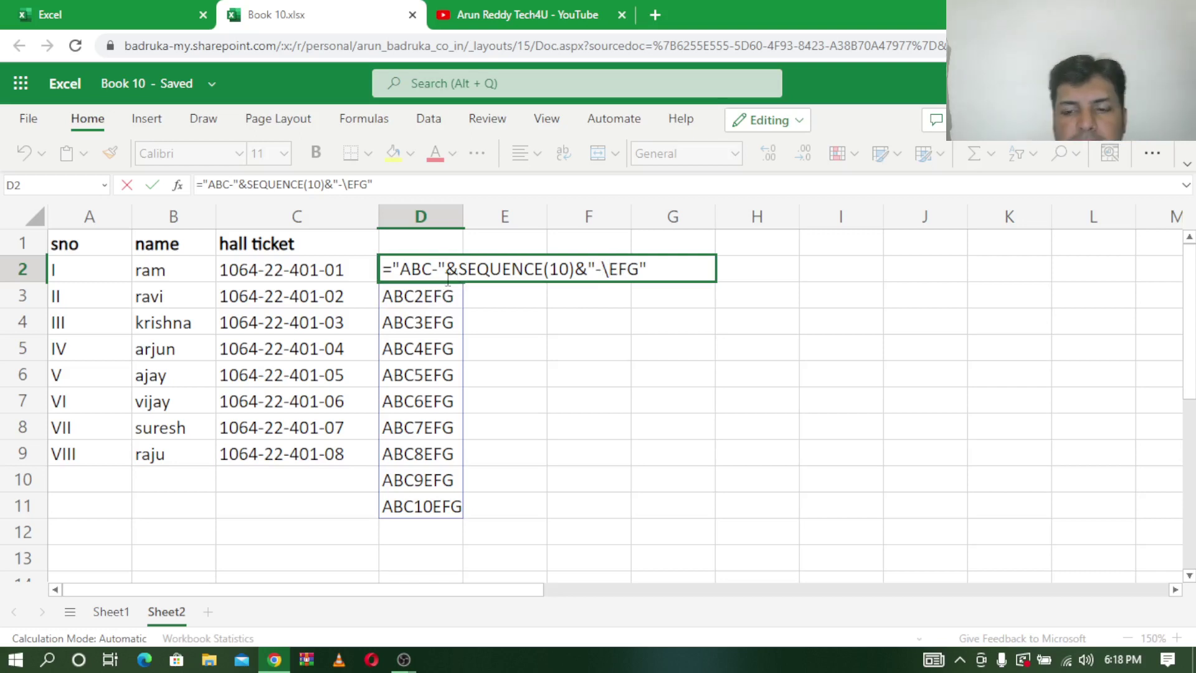
key("BackSpace")
key("Return")
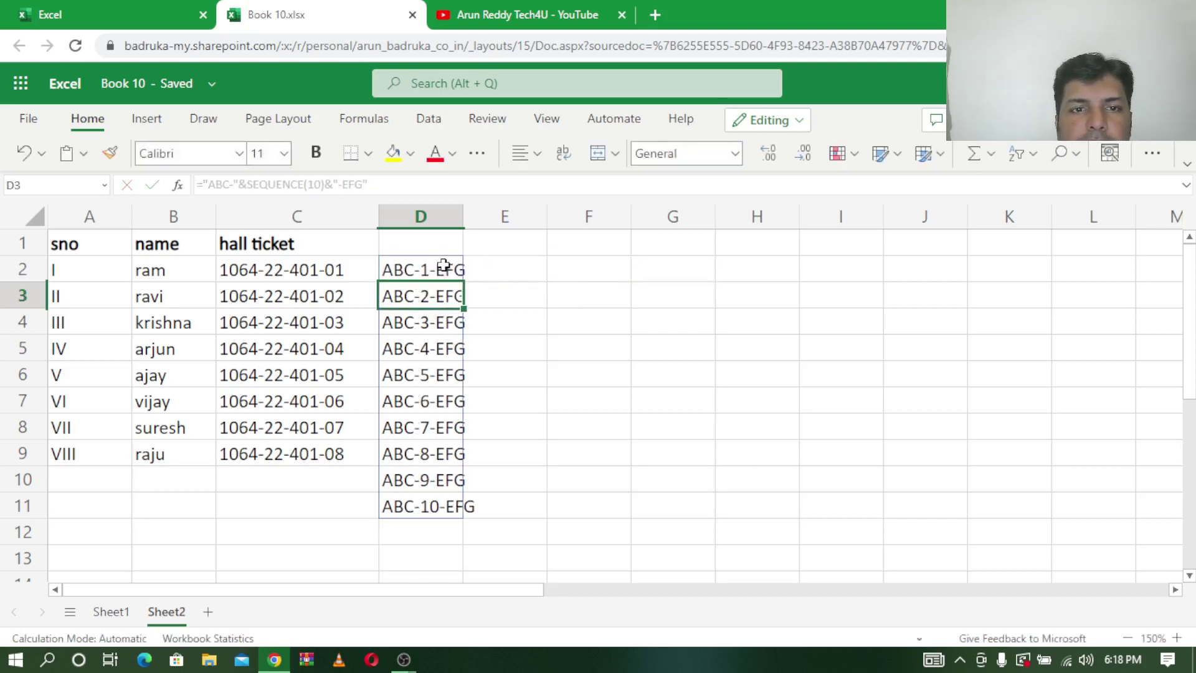
left_click_drag(463, 216, 496, 216)
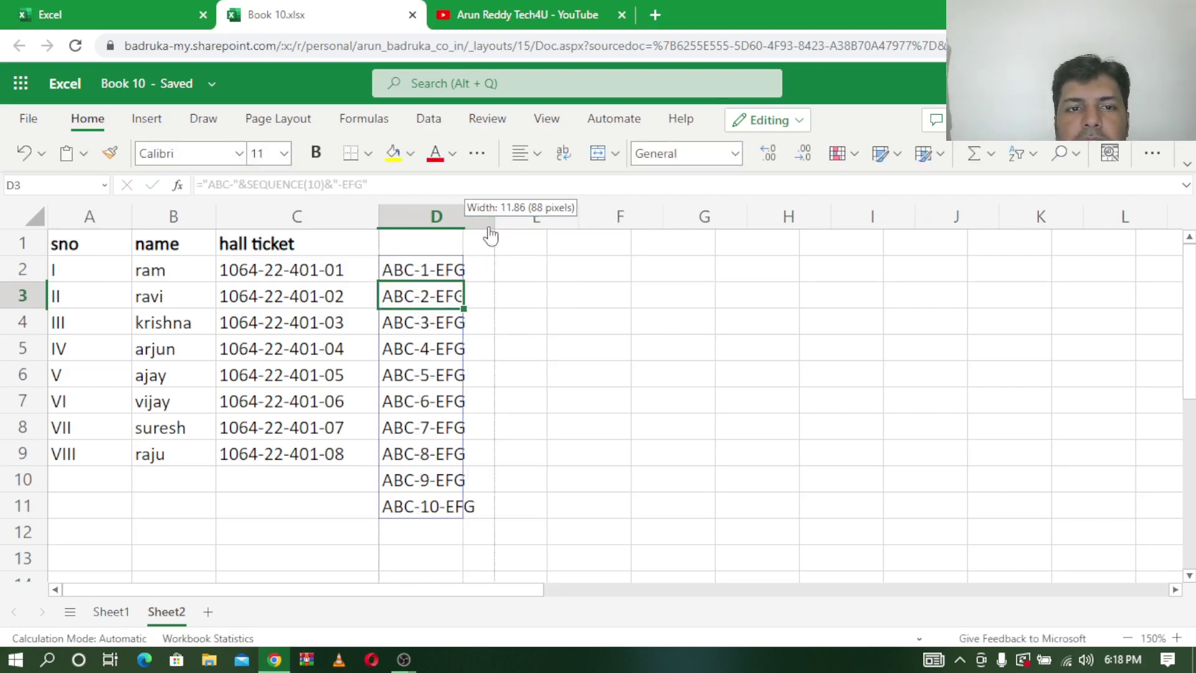